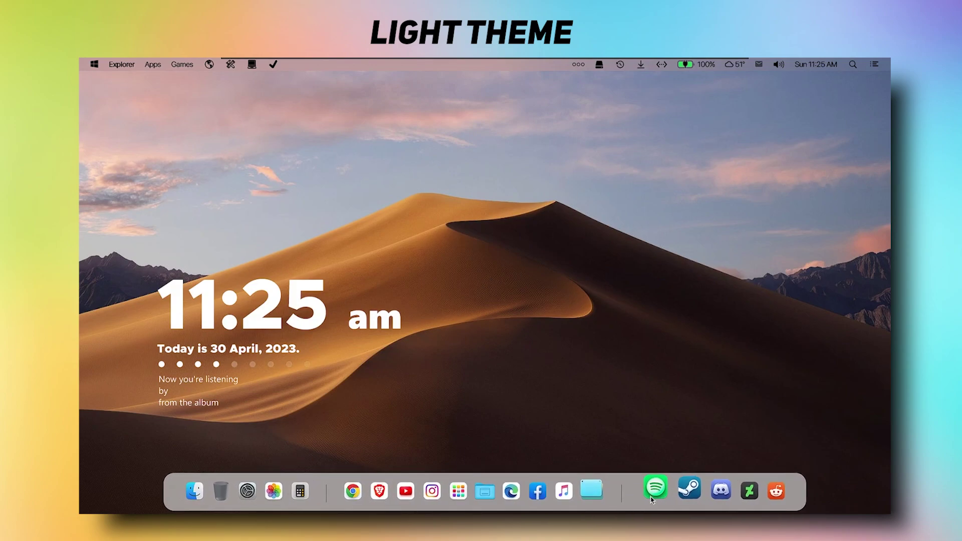
# - View the light theme's This PC window and the Recycle Bin, closing each one again
pyautogui.click(206, 492)
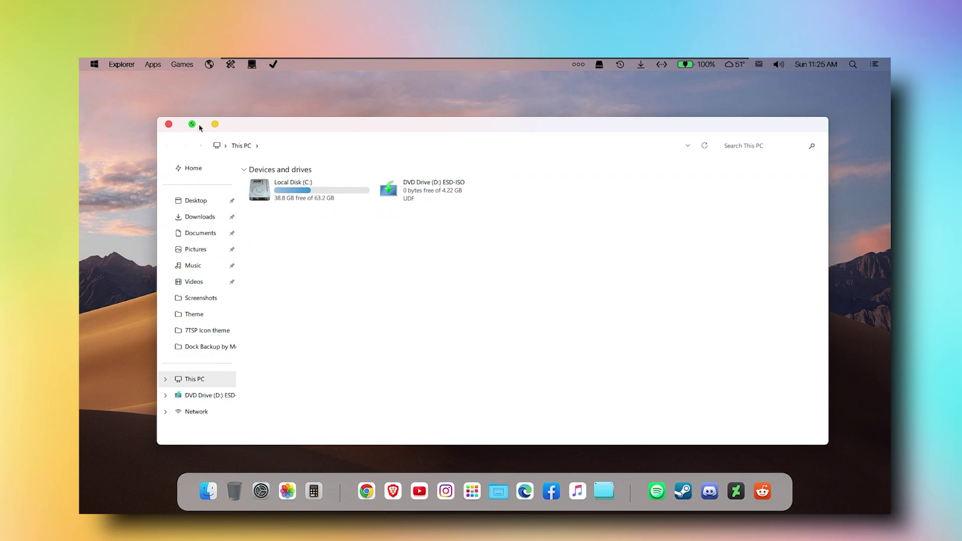
pyautogui.click(169, 124)
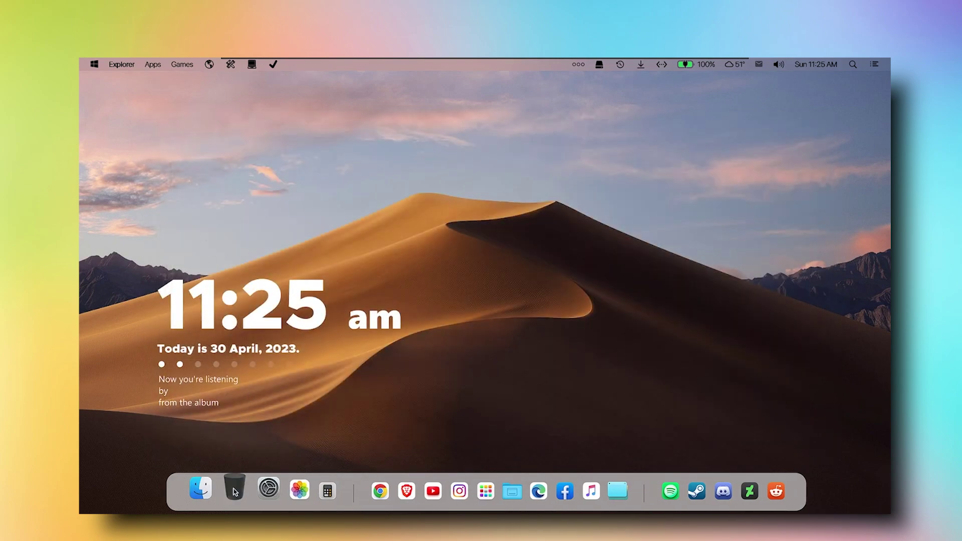
pyautogui.click(234, 490)
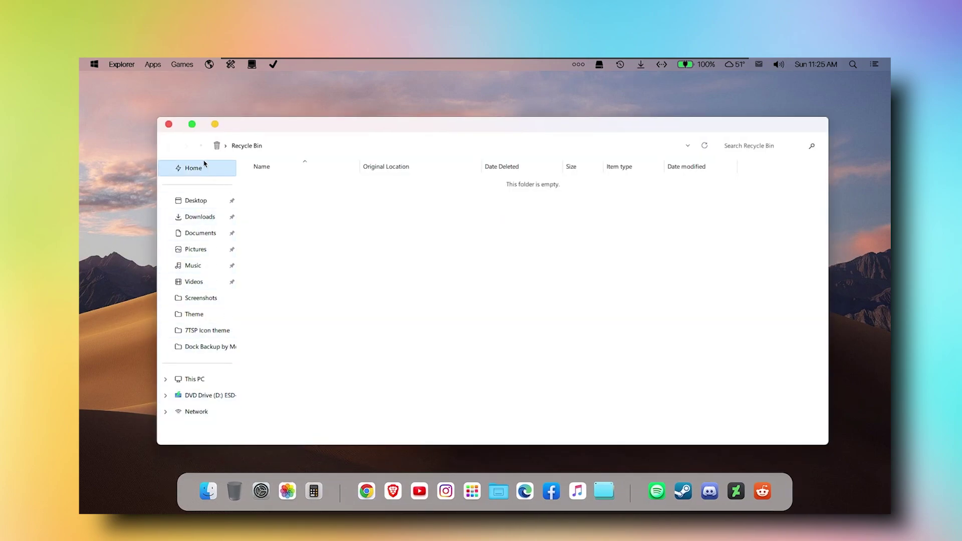
pyautogui.click(169, 125)
# - View the Settings System page and the File Explorer Home folder in the light theme, closing each one again
pyautogui.click(261, 491)
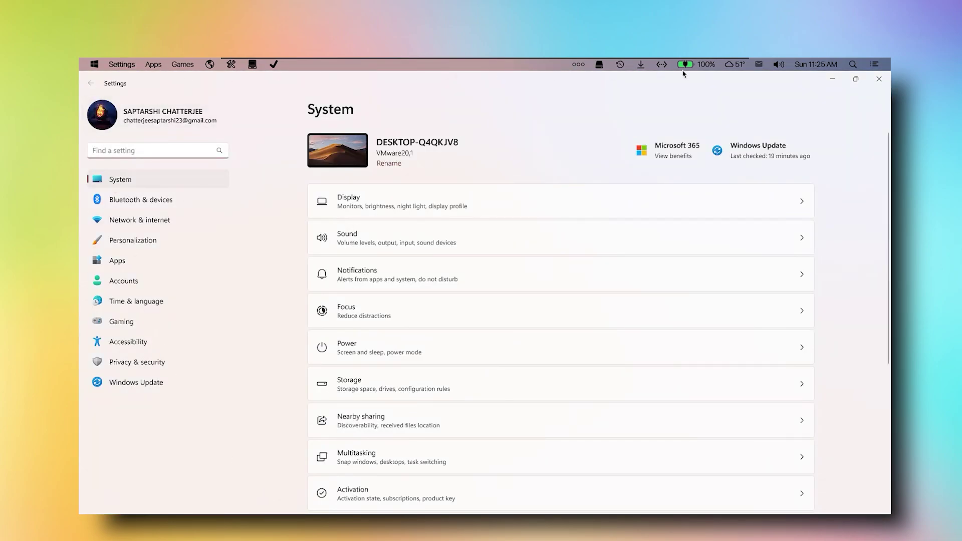
pyautogui.click(878, 78)
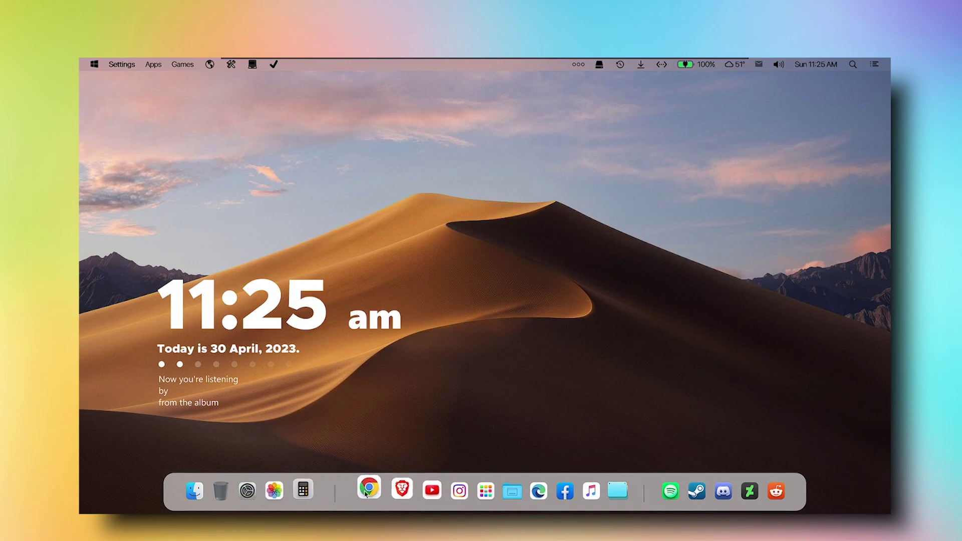
pyautogui.click(499, 489)
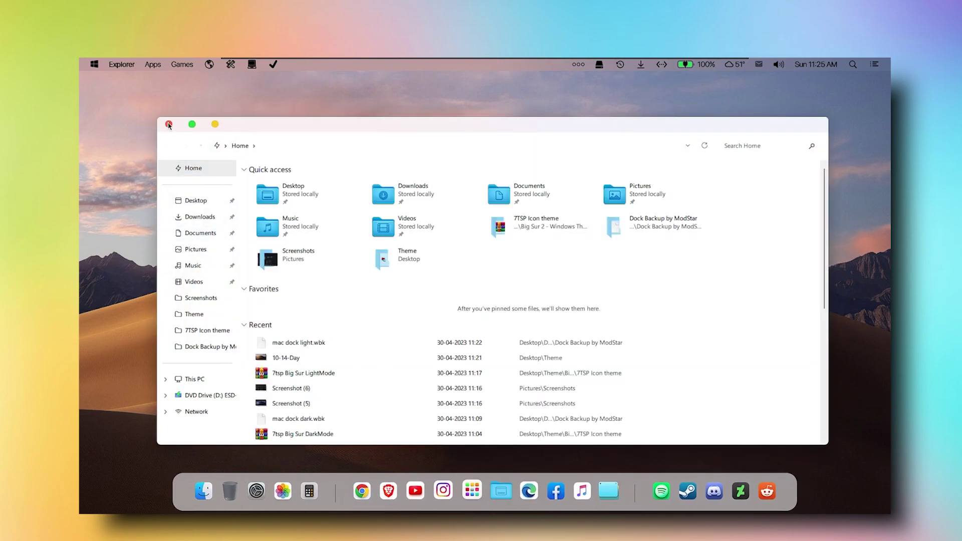
pyautogui.click(168, 123)
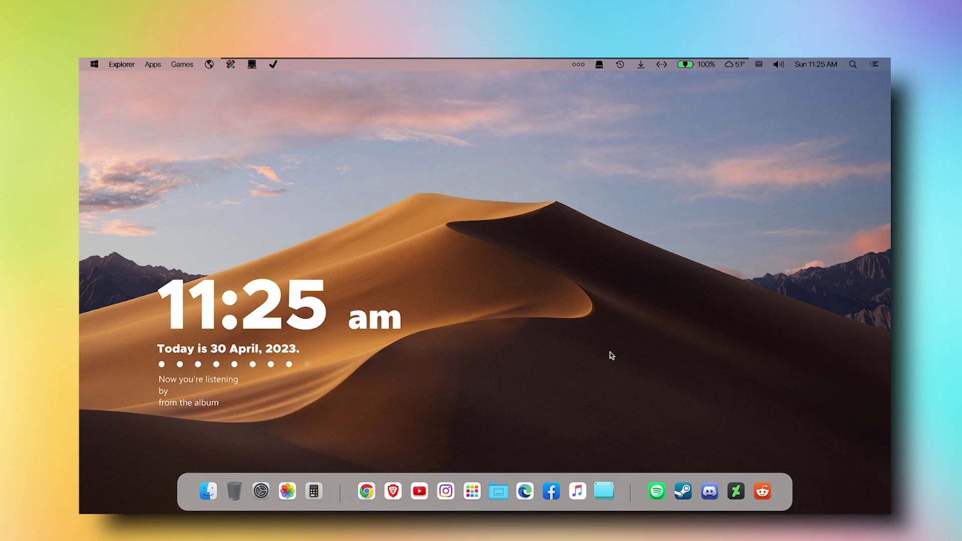
# - Look through the Droptop home menu, the Explorer menu and the checkmark shortcuts menu in the light theme
pyautogui.click(91, 64)
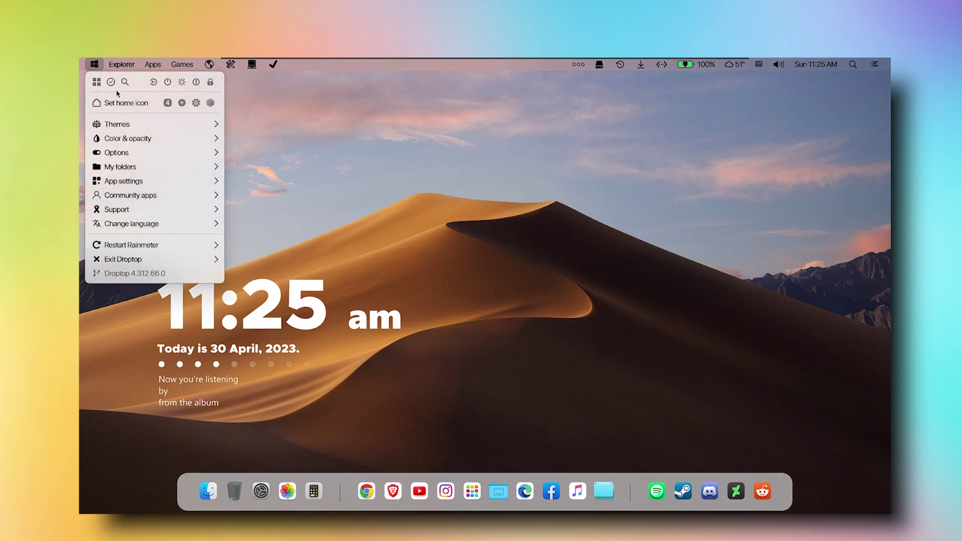
pyautogui.click(121, 62)
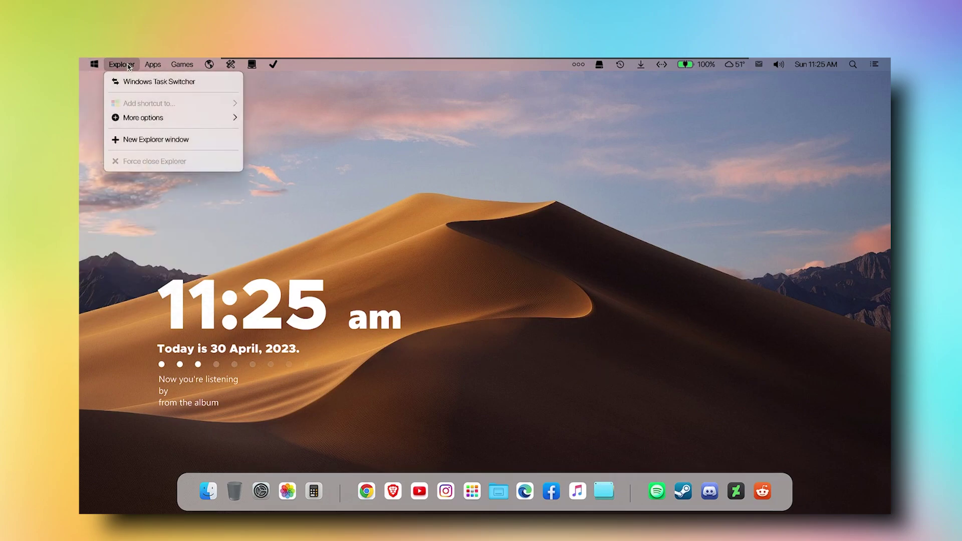
pyautogui.click(167, 66)
pyautogui.click(279, 66)
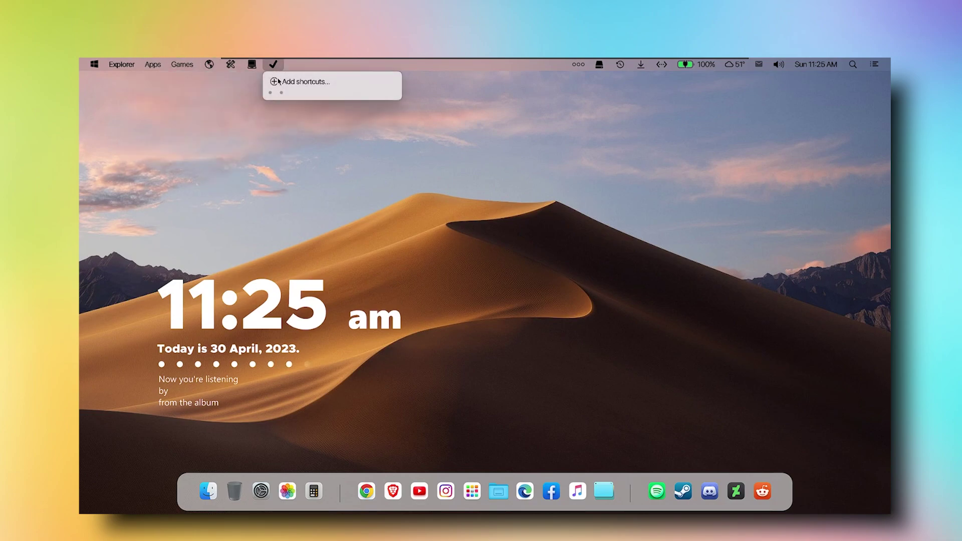
# - Look through the Droptop drive and recent downloads menus in the light theme
pyautogui.click(598, 65)
pyautogui.click(599, 65)
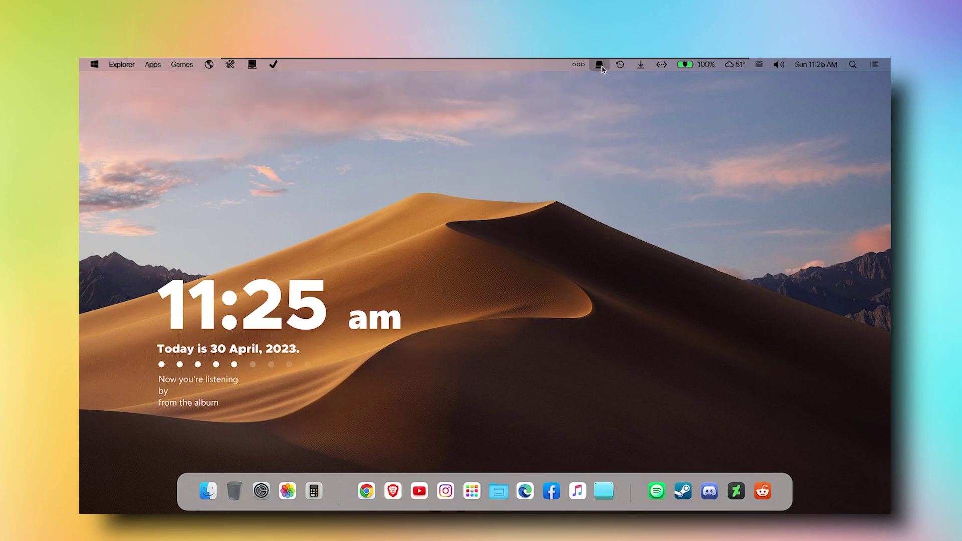
pyautogui.click(599, 65)
pyautogui.click(574, 67)
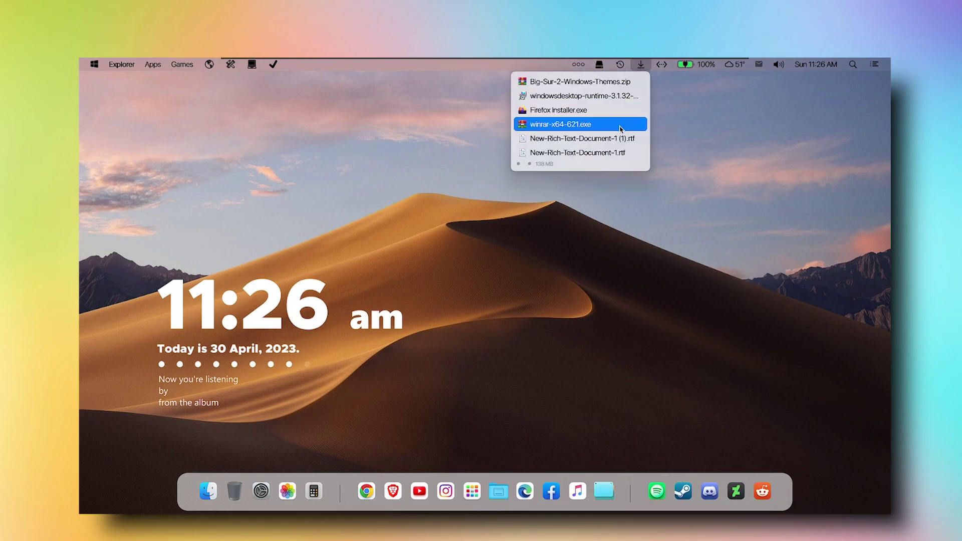
pyautogui.click(743, 69)
# - View the speaker volume and media controls and the notification center with its calendar in the light theme
pyautogui.click(778, 64)
pyautogui.click(778, 64)
pyautogui.click(778, 64)
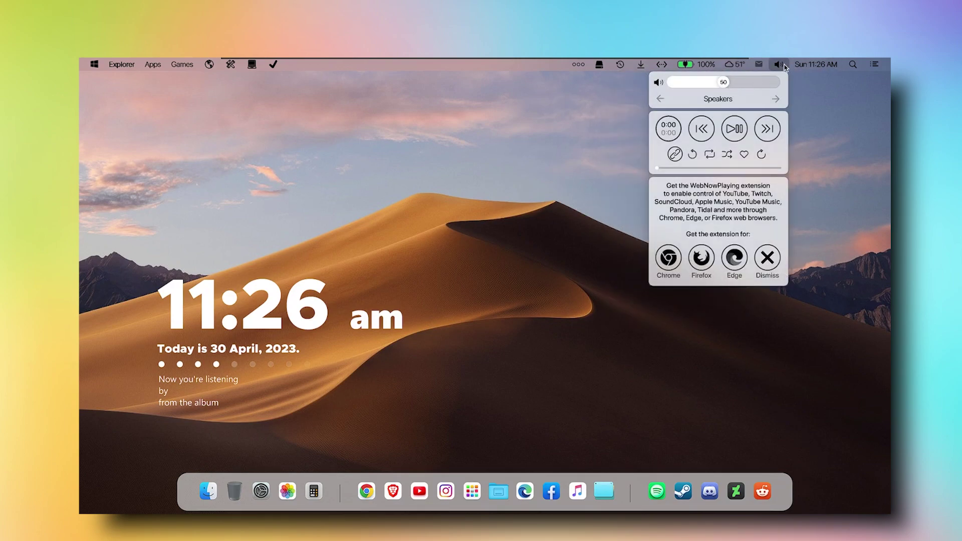
pyautogui.click(784, 66)
pyautogui.click(875, 66)
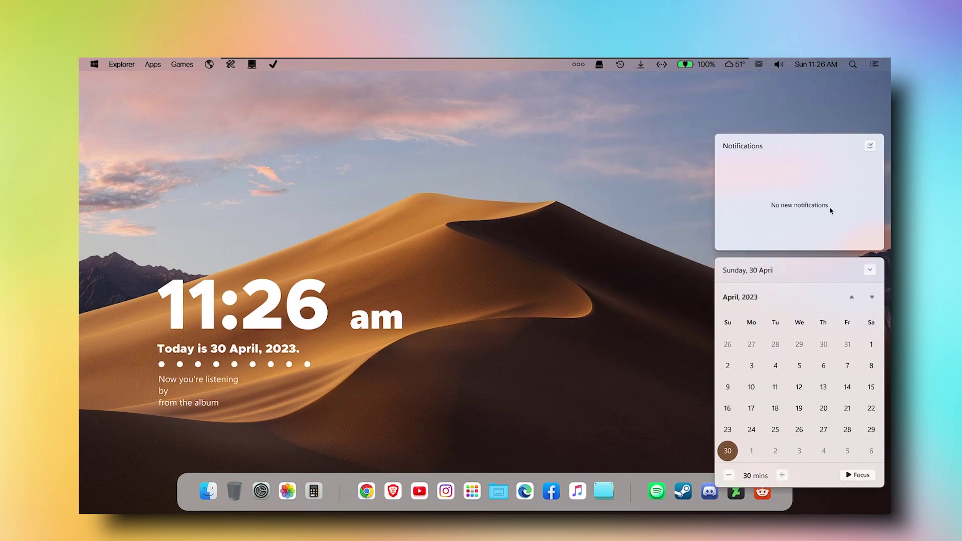
pyautogui.click(883, 68)
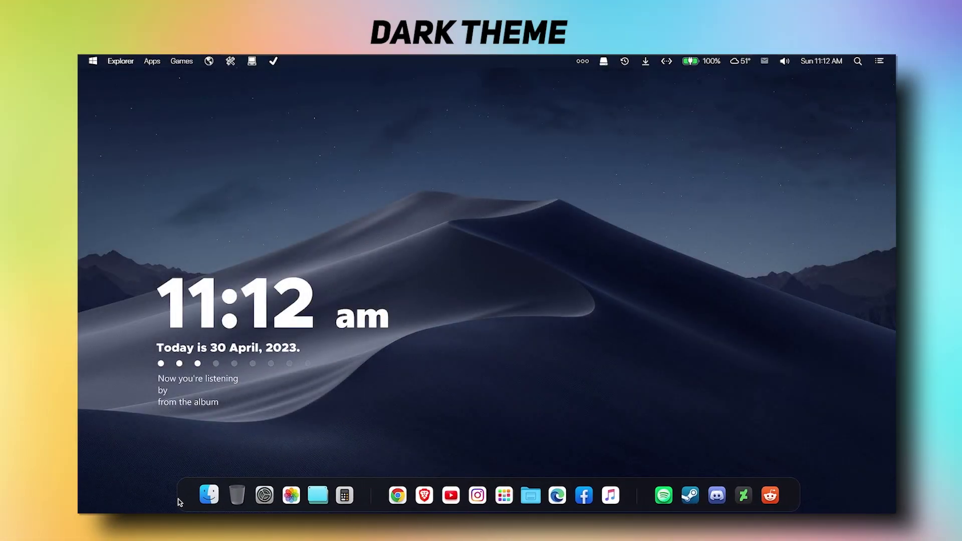
# - View This PC in the dark theme, open Local Disk (C:), return to This PC and close the window
pyautogui.click(207, 490)
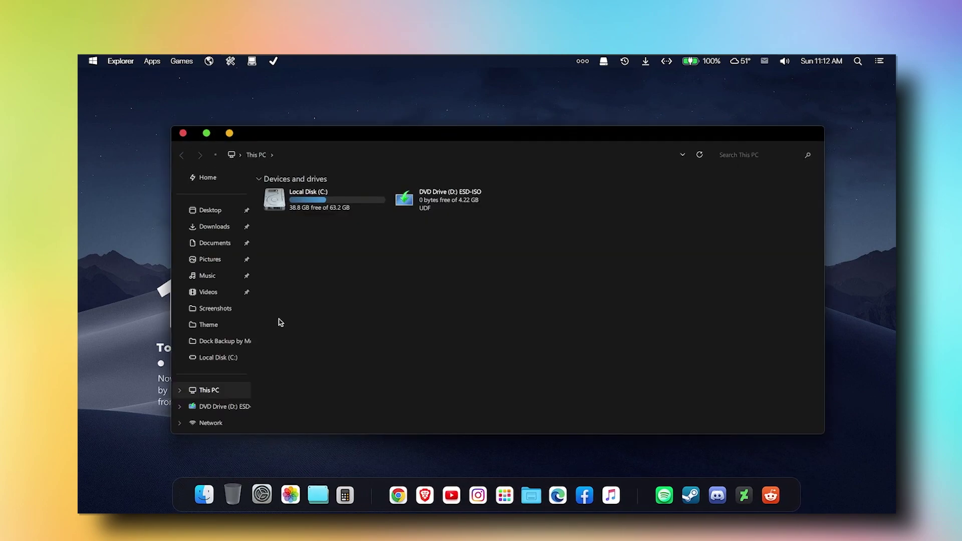
pyautogui.doubleClick(308, 196)
pyautogui.hotkey('alt', 'Left')
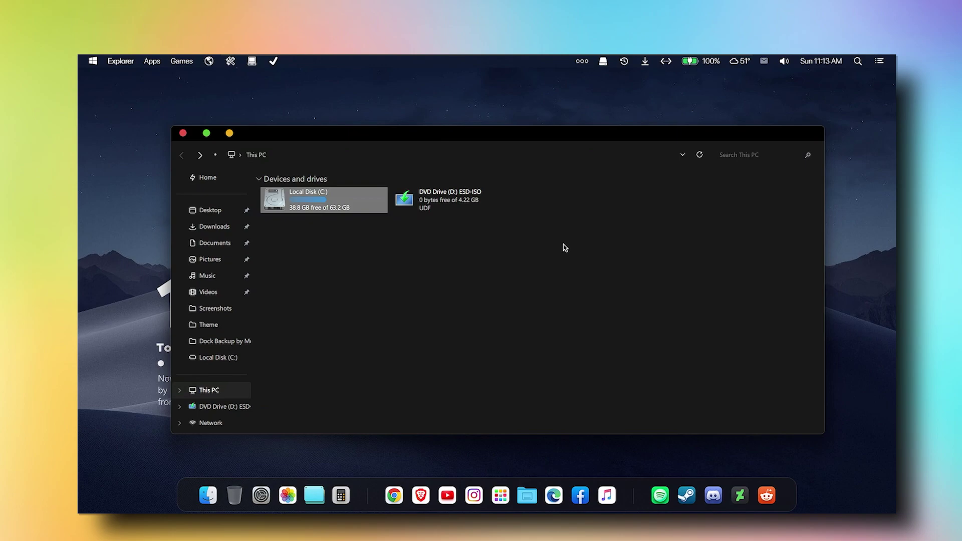
pyautogui.click(184, 133)
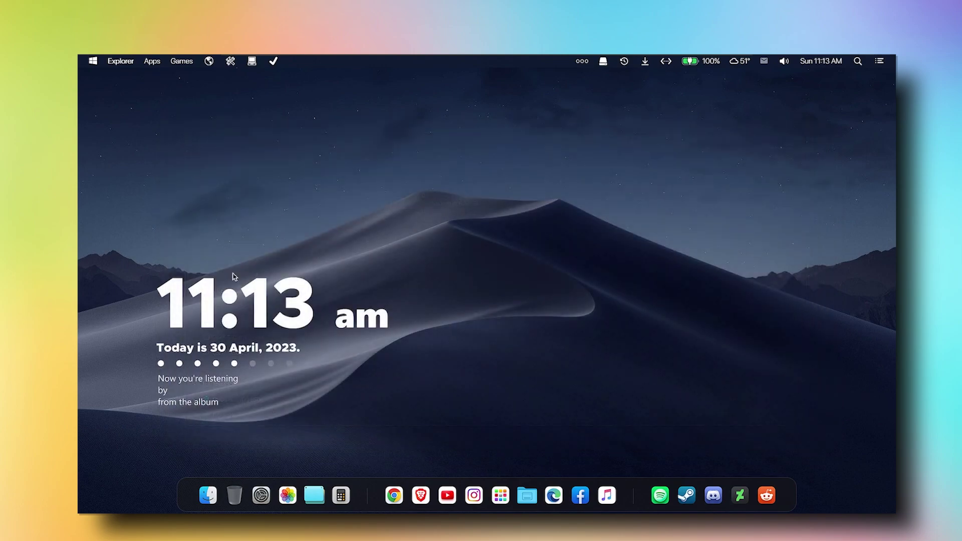
# - View the Recycle Bin and the Settings System page in the dark theme, closing each one again
pyautogui.click(234, 496)
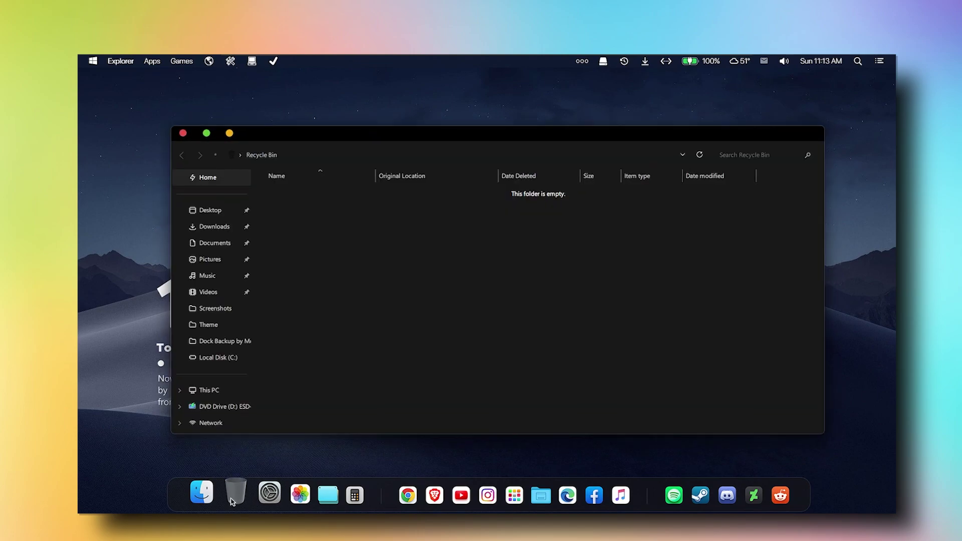
pyautogui.click(181, 133)
pyautogui.click(261, 496)
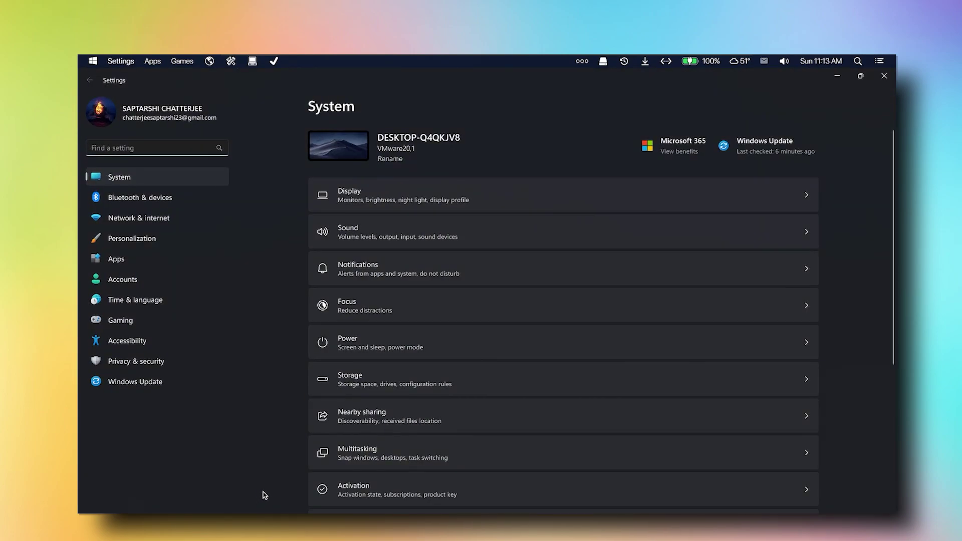
pyautogui.click(884, 76)
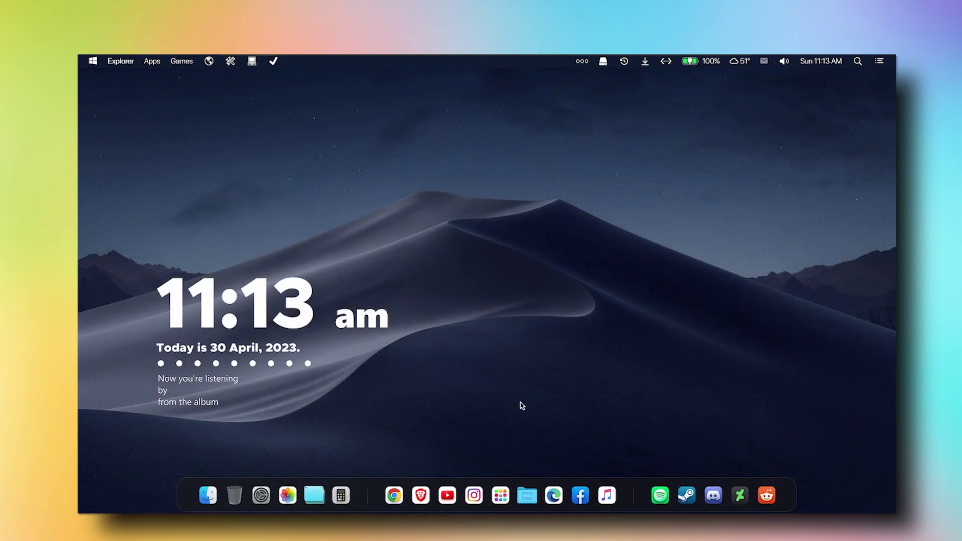
# - View the Start menu and the File Explorer Home folder in the dark theme, closing each one again
pyautogui.click(503, 494)
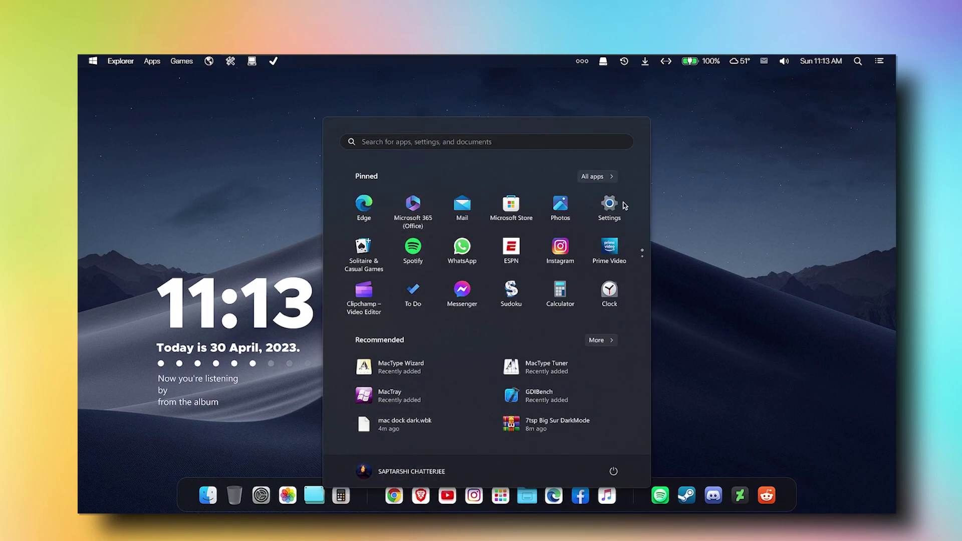
pyautogui.click(501, 495)
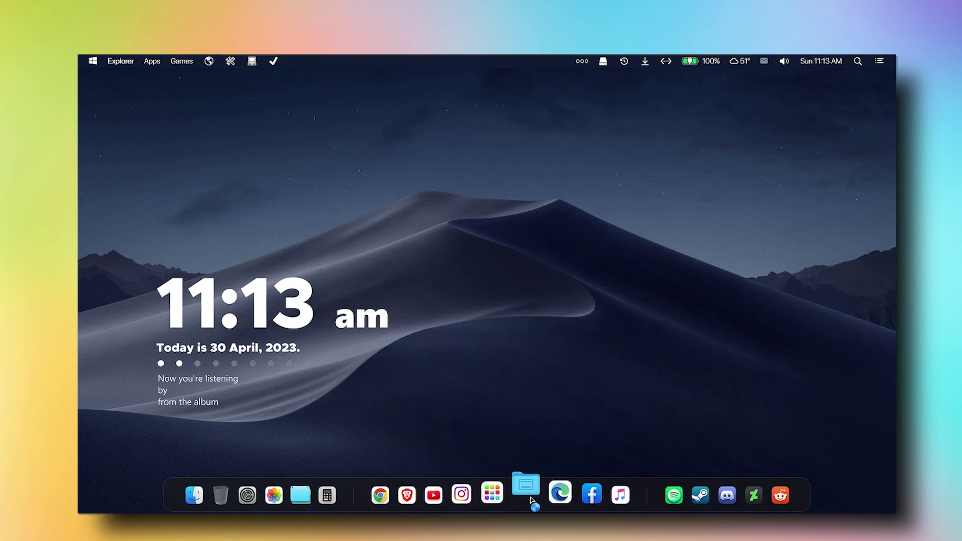
pyautogui.click(526, 494)
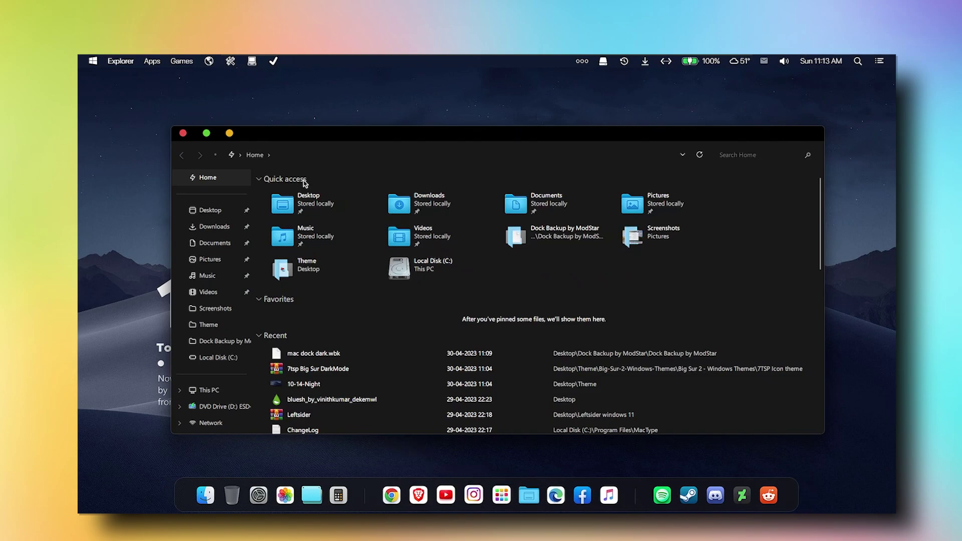
pyautogui.click(182, 134)
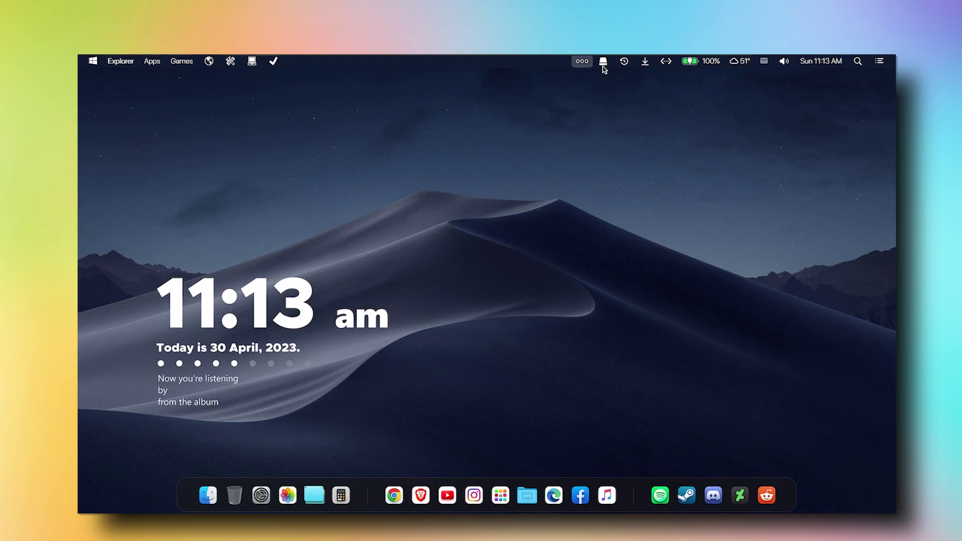
# - Look through the Droptop volume, battery and downloads pop-ups in the dark theme
pyautogui.click(783, 63)
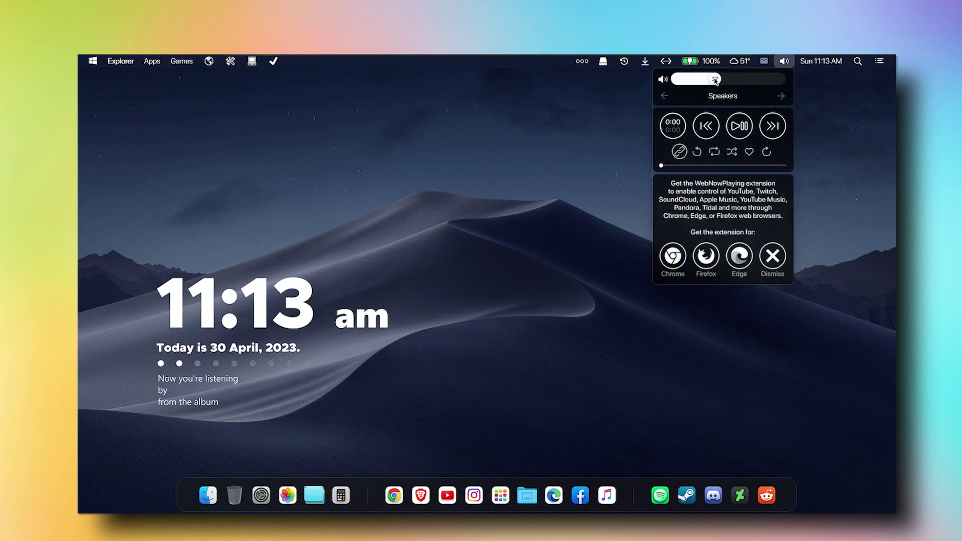
pyautogui.click(701, 61)
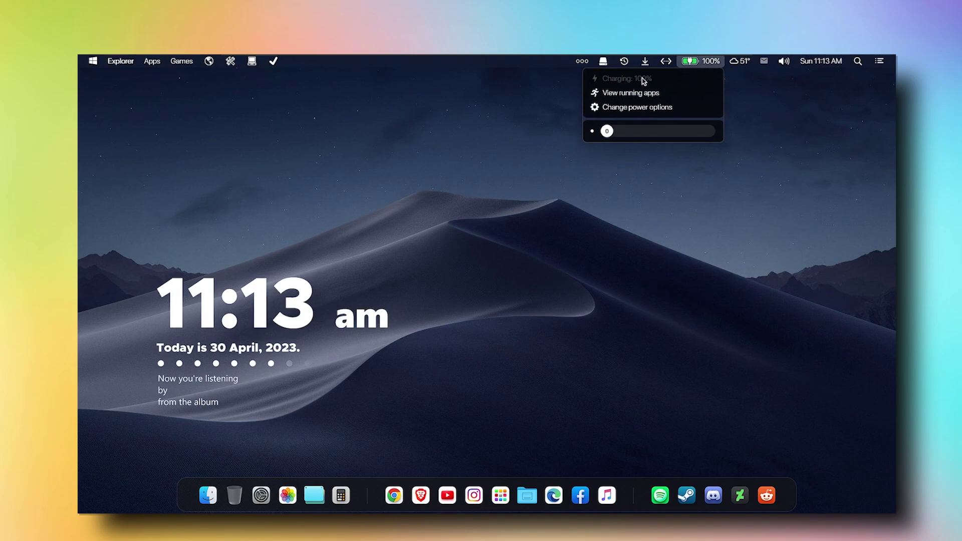
pyautogui.click(644, 61)
pyautogui.click(645, 61)
pyautogui.click(644, 61)
pyautogui.click(621, 192)
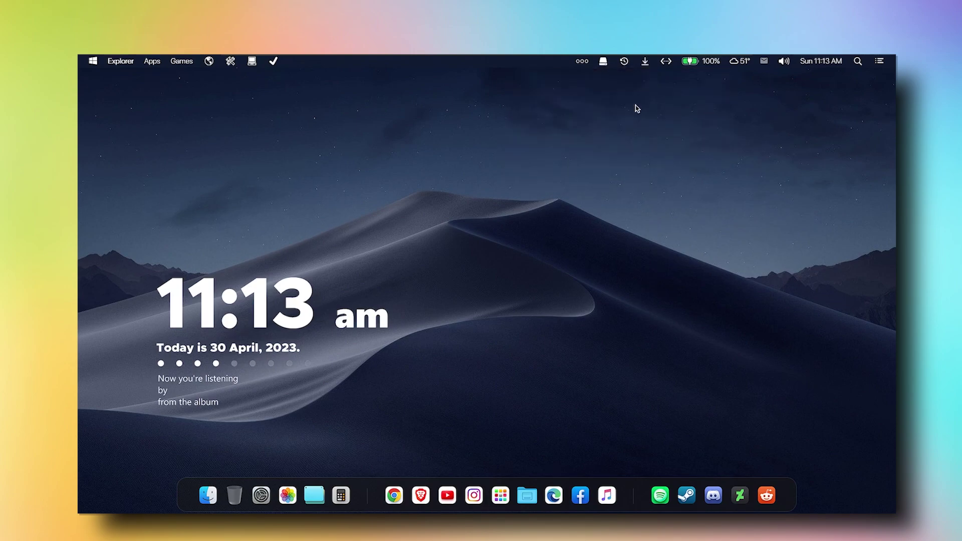
# - View the recent files list and the notification center with its calendar in the dark theme, closing each one
pyautogui.click(625, 62)
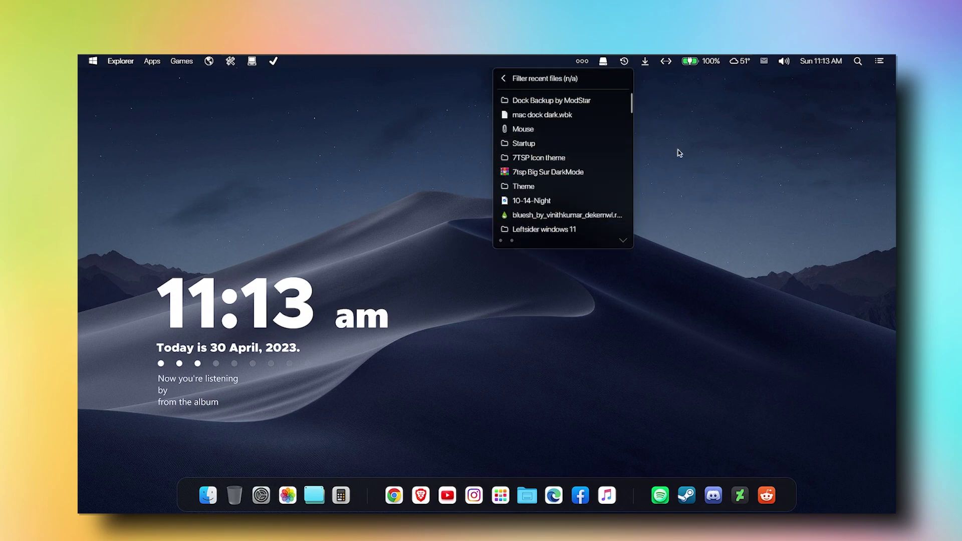
pyautogui.click(731, 104)
pyautogui.click(879, 62)
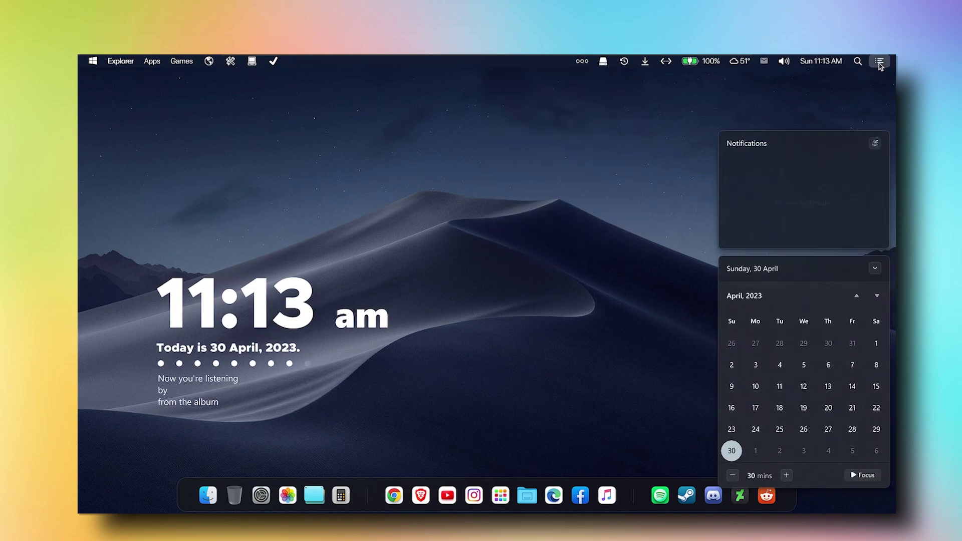
pyautogui.click(880, 62)
# - Look through the Droptop home menu and the neighbouring shortcut menus in the dark theme
pyautogui.click(93, 61)
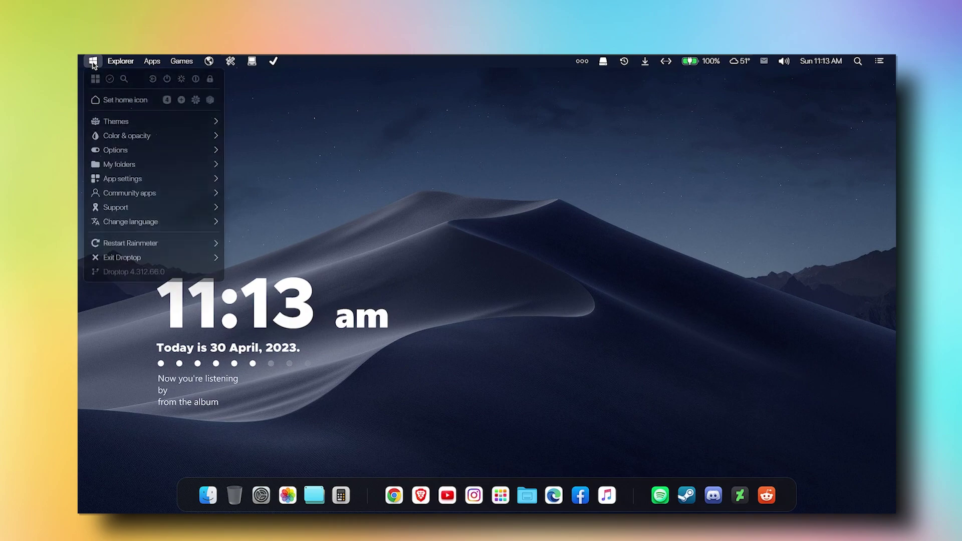
pyautogui.click(94, 62)
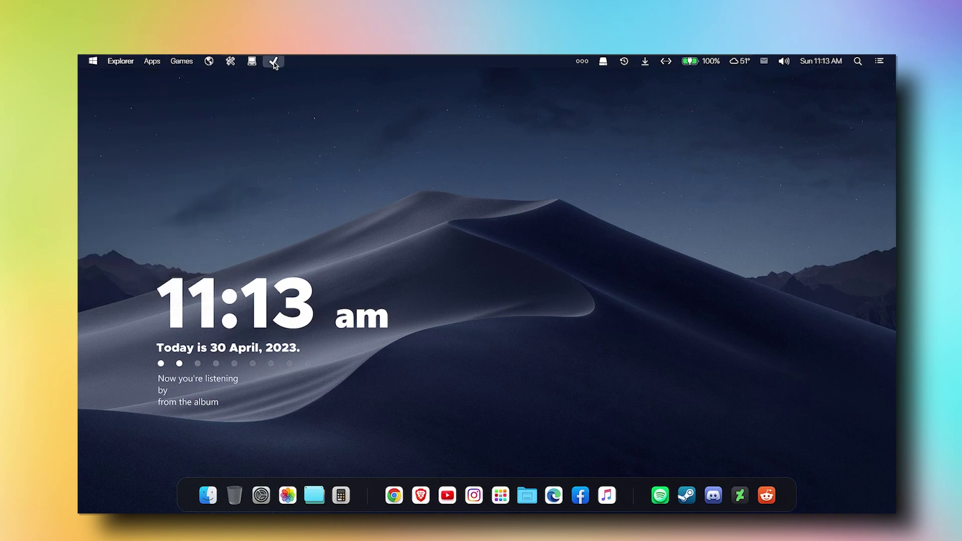
pyautogui.click(273, 61)
pyautogui.click(252, 61)
pyautogui.click(229, 60)
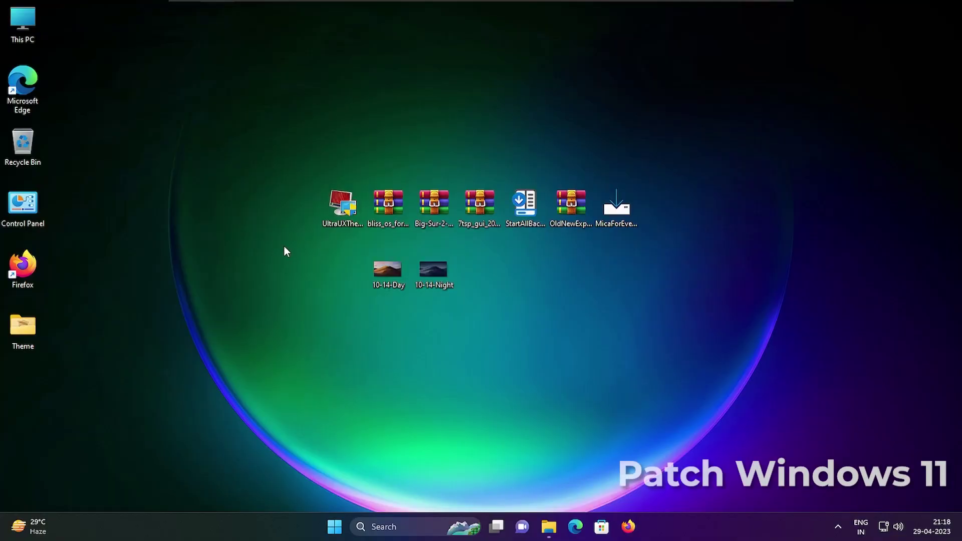
# - Run the UltraUXThemePatcher setup, accept its license agreement and complete the installation that patches the system files
pyautogui.doubleClick(339, 205)
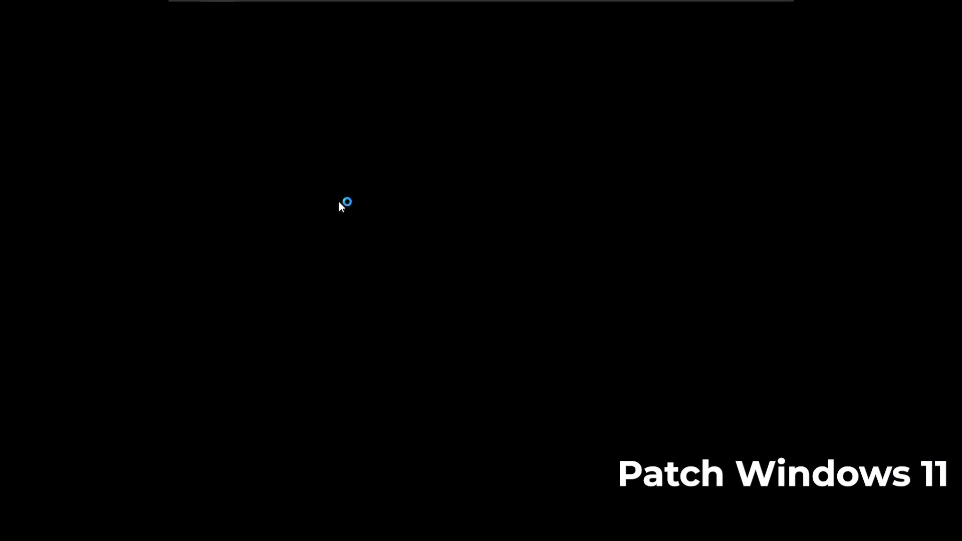
pyautogui.click(420, 367)
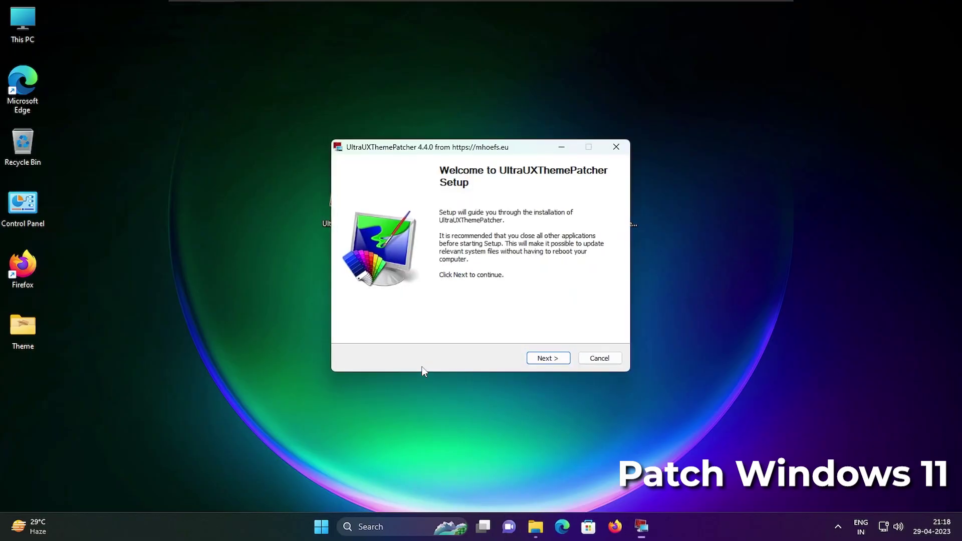
pyautogui.click(546, 358)
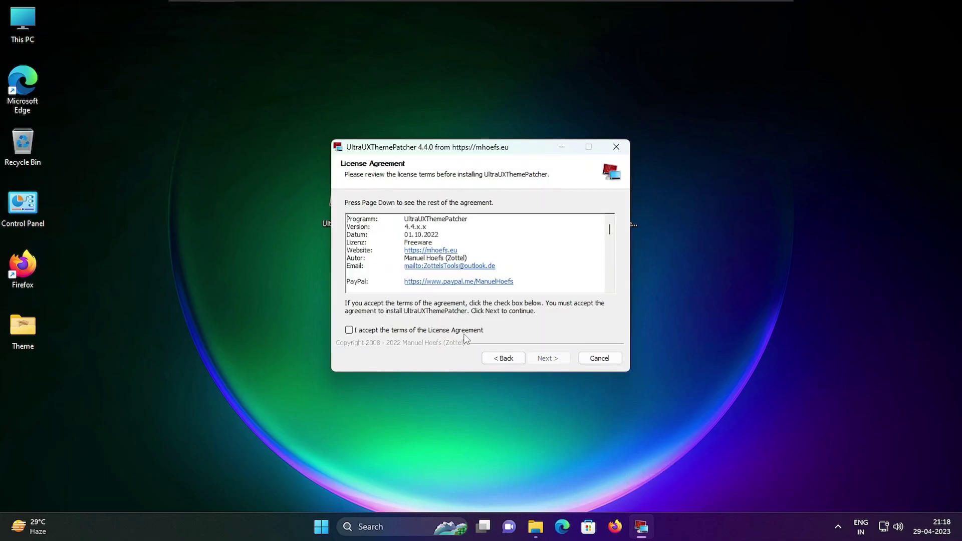
pyautogui.click(555, 358)
pyautogui.click(560, 358)
pyautogui.click(561, 358)
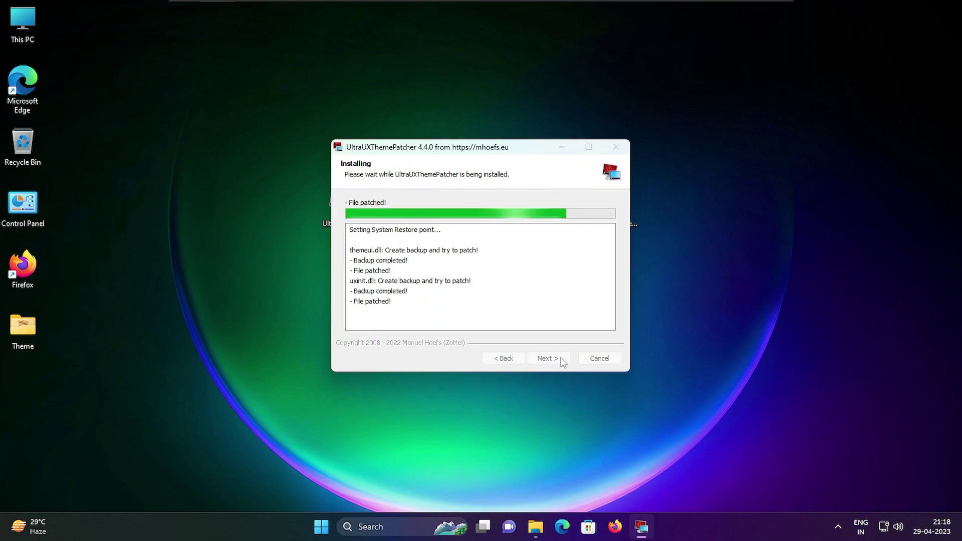
pyautogui.click(561, 359)
pyautogui.click(561, 358)
pyautogui.click(560, 357)
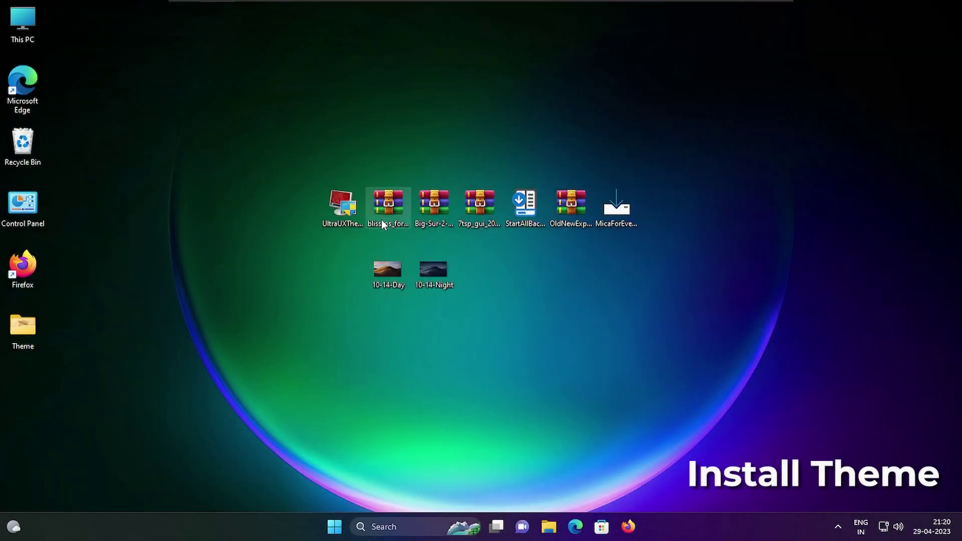
# - Extract the bliss_os_for_windows_11_22h2 archive into its own folder on the desktop
pyautogui.rightClick(385, 207)
pyautogui.moveTo(465, 371)
pyautogui.click(659, 408)
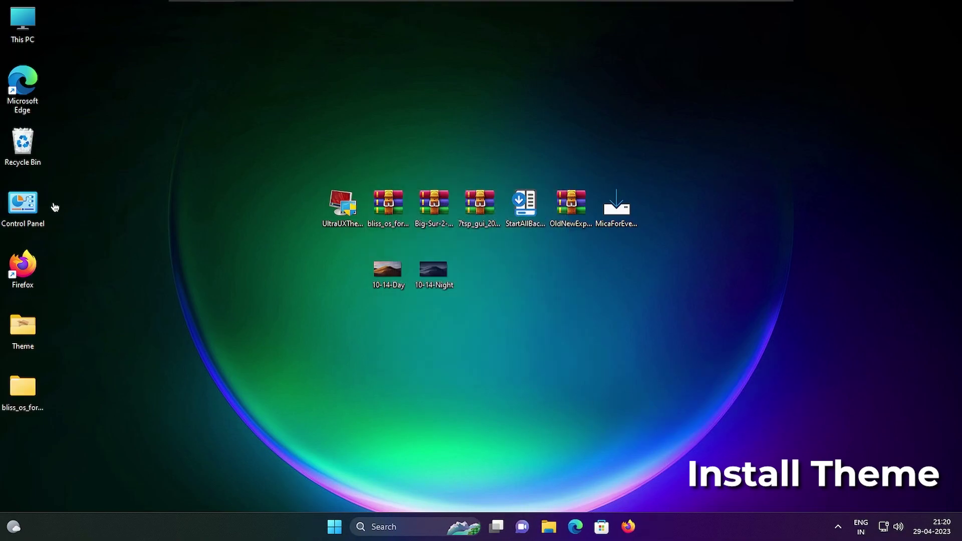
# - Copy all folders and theme files from Windows 11 22H2 Themes inside the extracted bliss_os folder
pyautogui.doubleClick(40, 390)
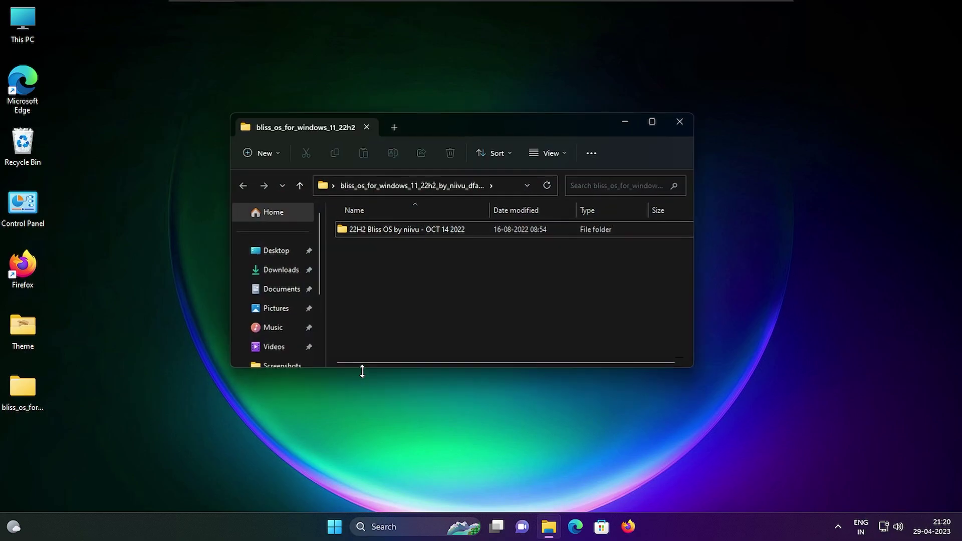
pyautogui.doubleClick(437, 228)
pyautogui.moveTo(654, 120)
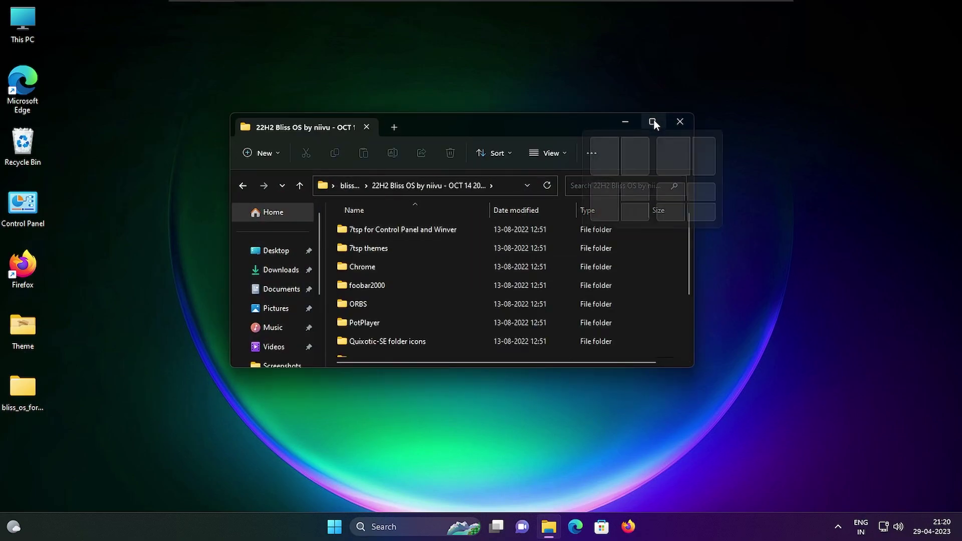
pyautogui.moveTo(695, 370); pyautogui.dragTo(861, 477)
pyautogui.moveTo(586, 122); pyautogui.dragTo(545, 78)
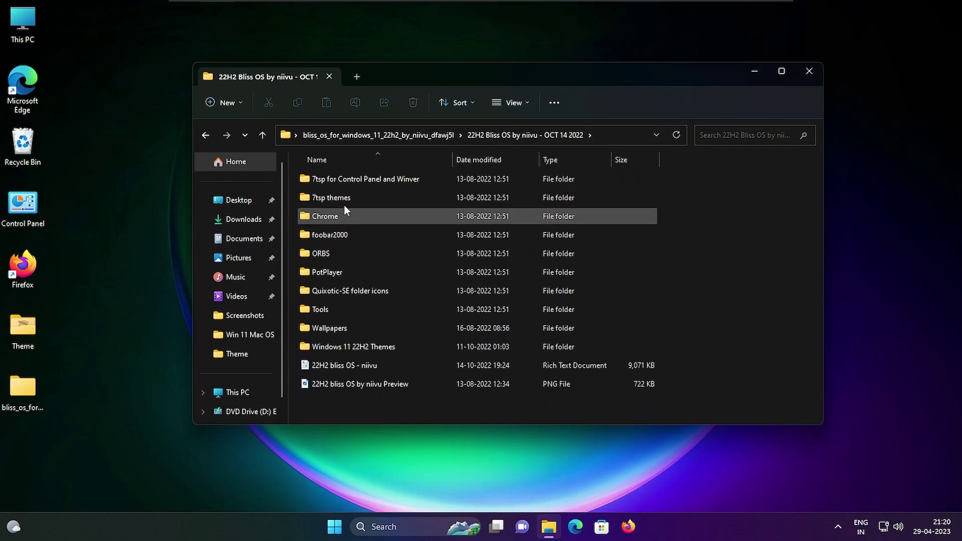
pyautogui.doubleClick(374, 348)
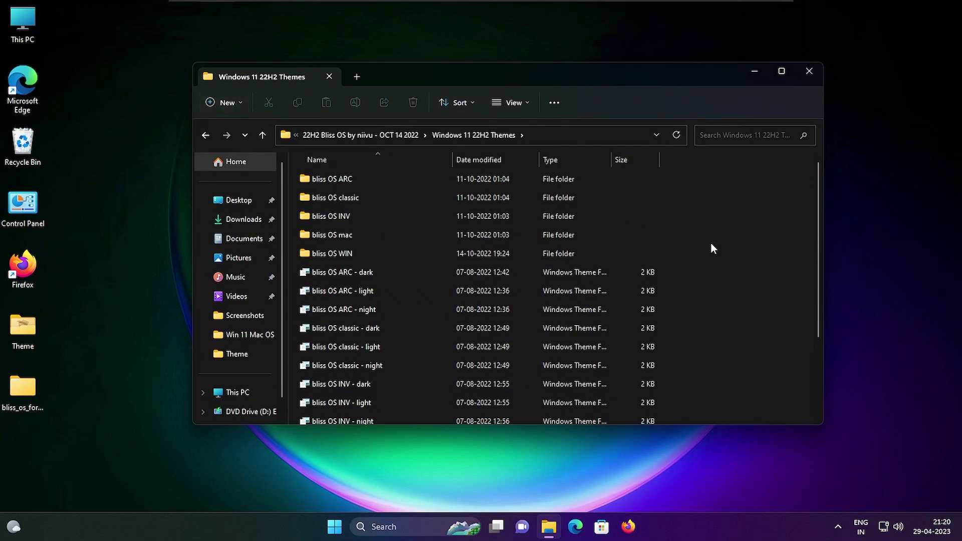
pyautogui.hotkey('ctrl', 'a')
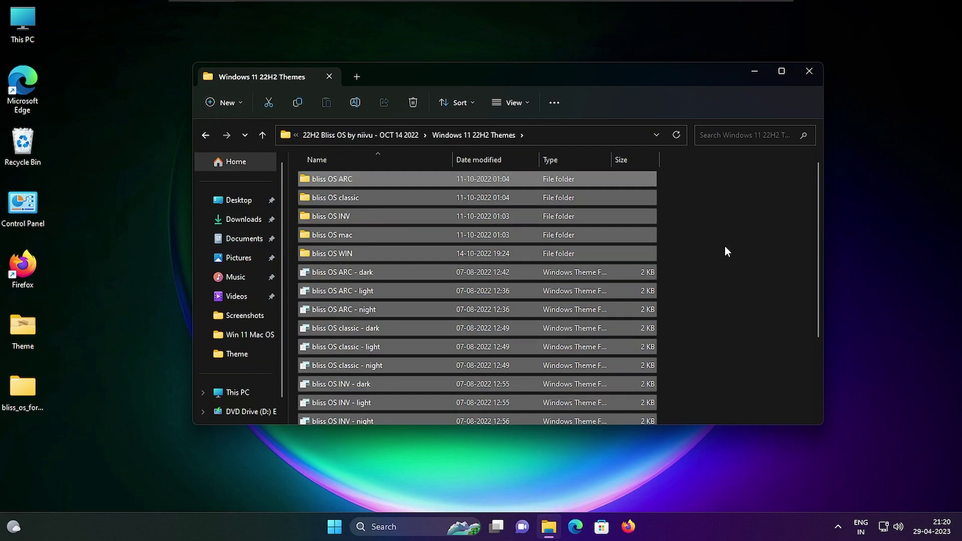
pyautogui.click(296, 101)
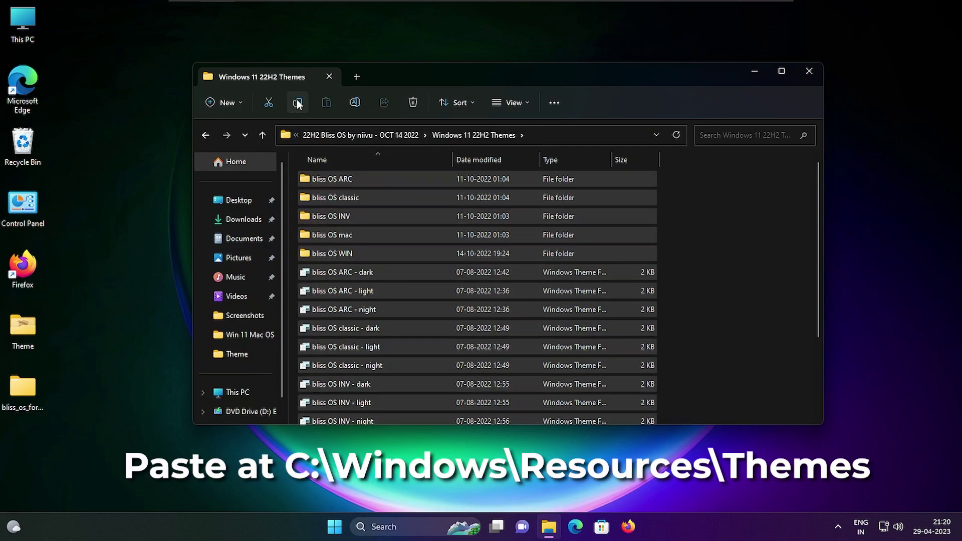
# - Open C:\Windows\Resources\Themes in a new File Explorer tab
pyautogui.click(357, 77)
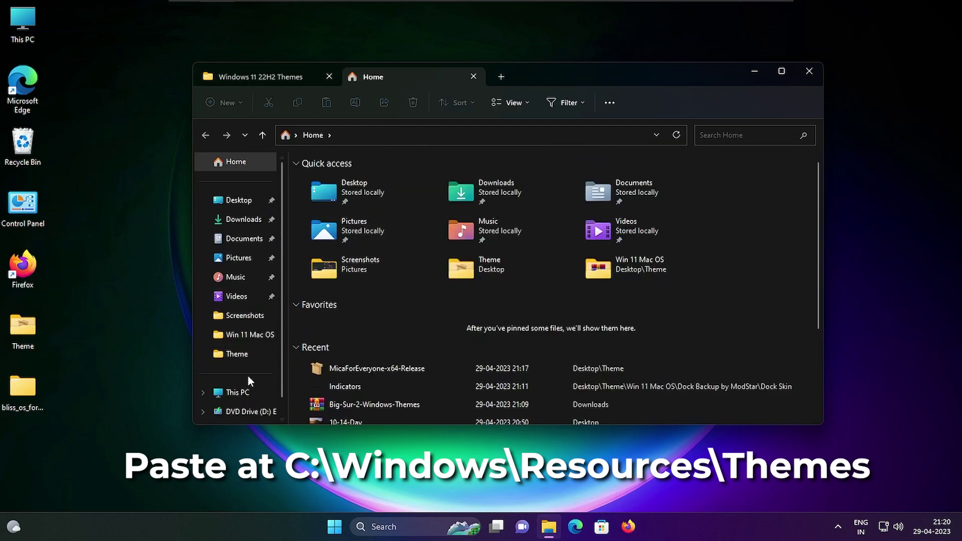
pyautogui.click(237, 393)
pyautogui.doubleClick(390, 200)
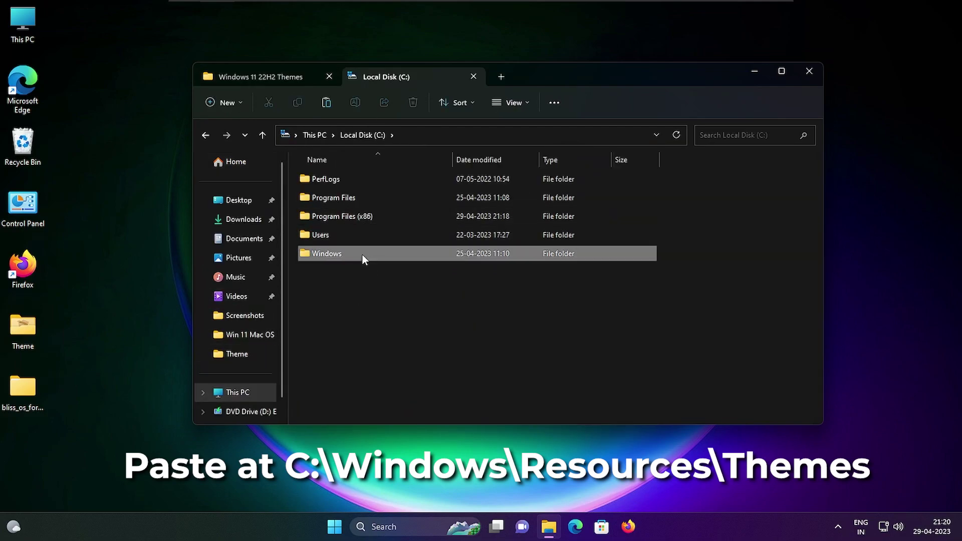
pyautogui.doubleClick(390, 253)
pyautogui.scroll(-10, 398, 296)
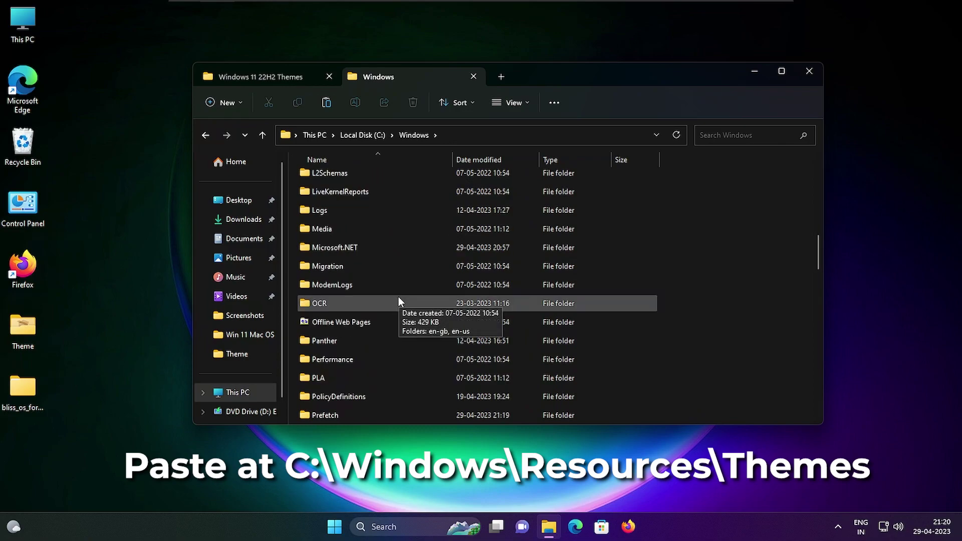
pyautogui.scroll(-3, 398, 300)
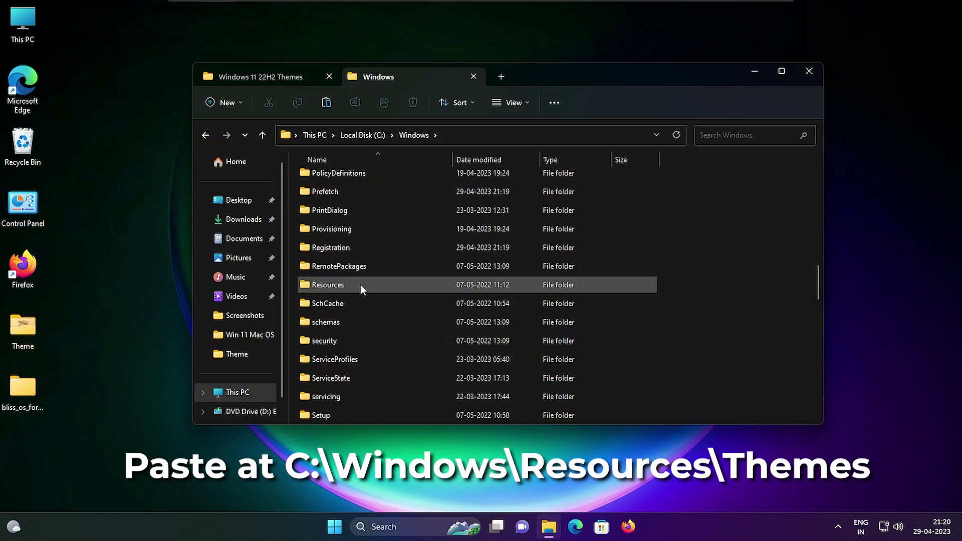
pyautogui.doubleClick(360, 284)
pyautogui.doubleClick(360, 197)
# - Paste the copied bliss OS themes into the Themes folder, granting administrator permission, and close File Explorer
pyautogui.click(326, 102)
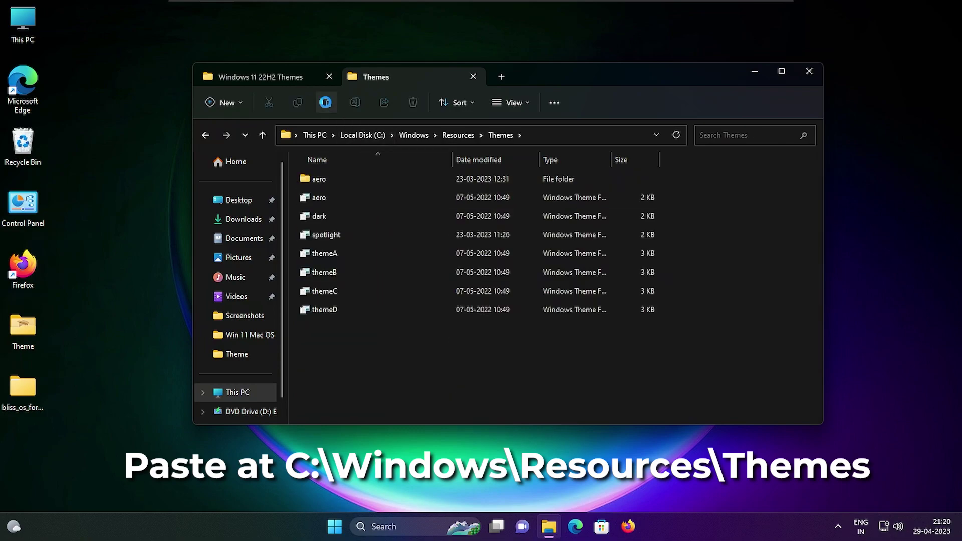
pyautogui.click(237, 202)
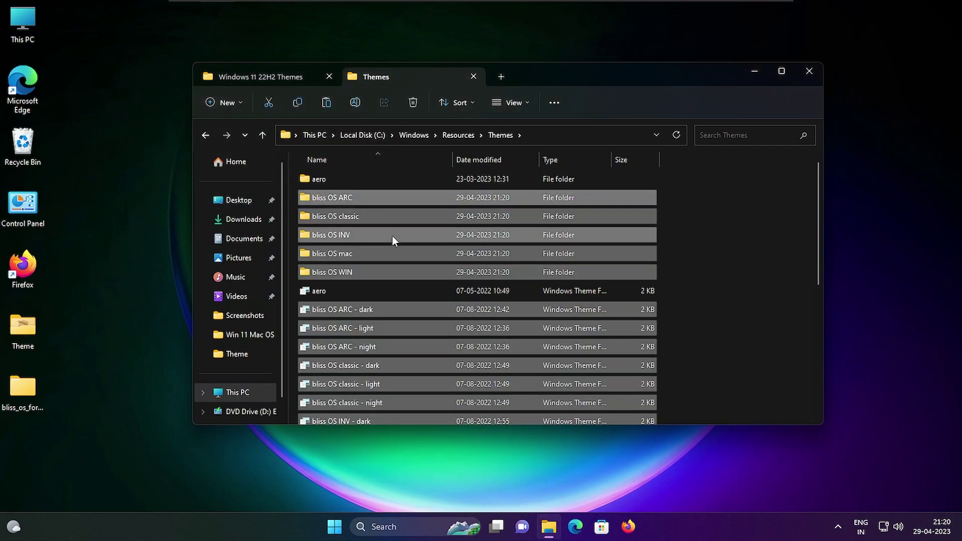
pyautogui.scroll(-5, 551, 295)
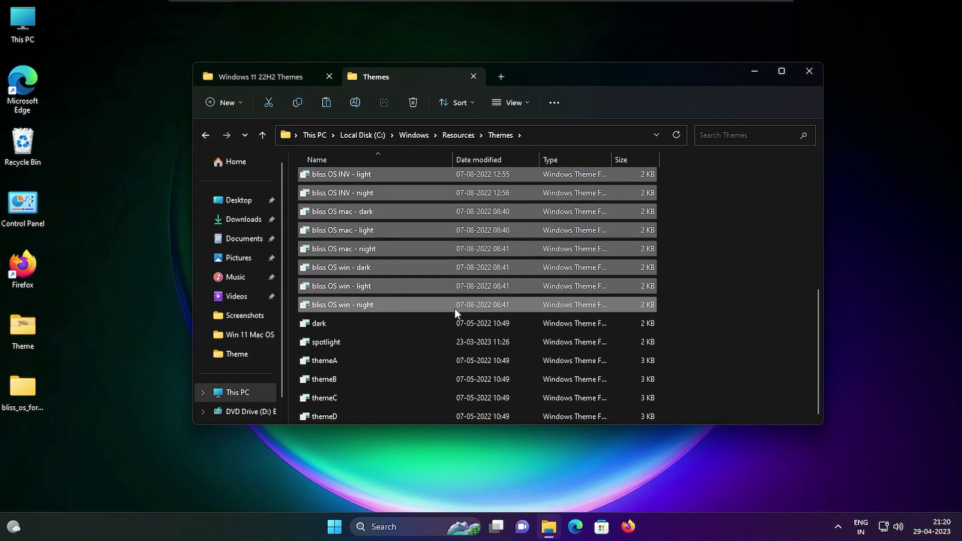
pyautogui.click(805, 76)
# - Apply the bliss OS mac - light theme in the Personalization theme settings and close Settings
pyautogui.rightClick(673, 145)
pyautogui.click(717, 327)
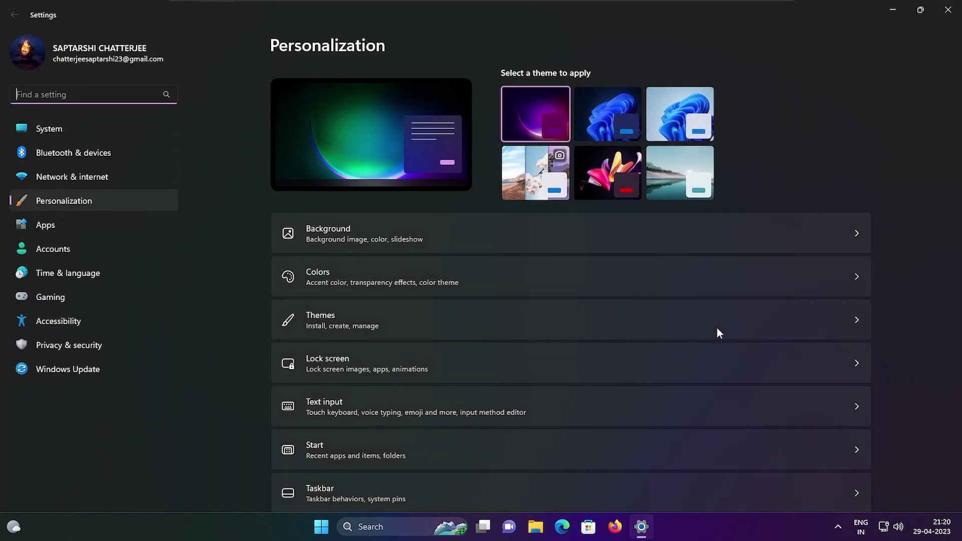
pyautogui.click(716, 328)
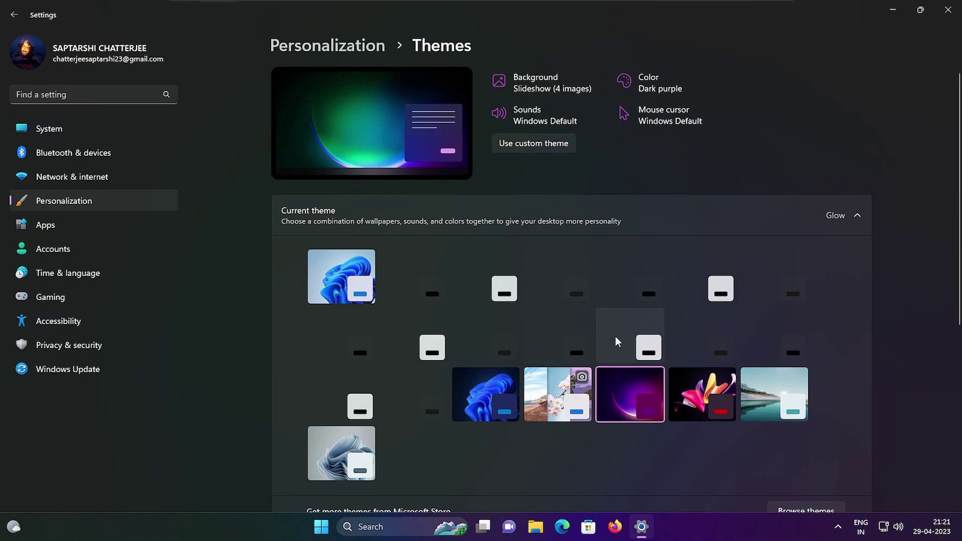
pyautogui.click(604, 343)
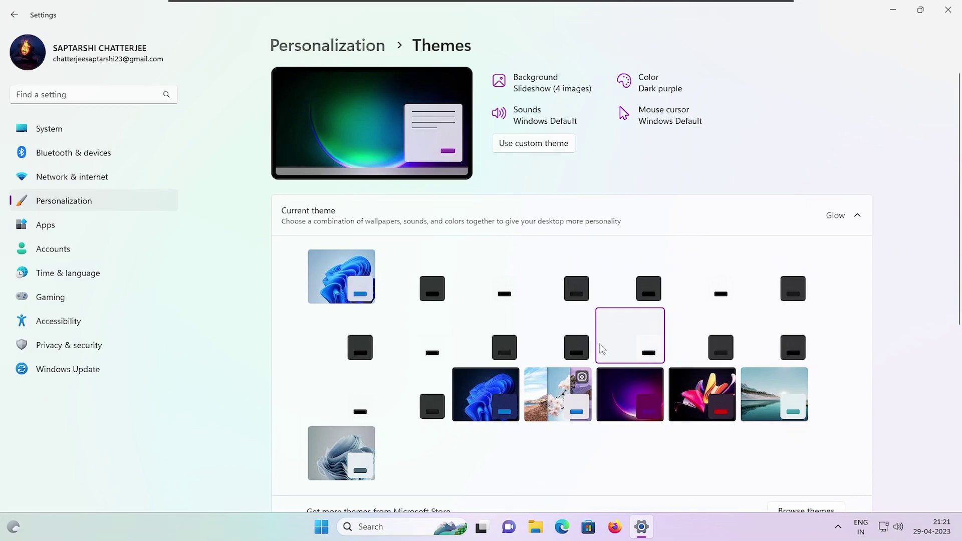
pyautogui.click(946, 9)
# - Refresh the desktop and view the This PC window in the light theme, then close it
pyautogui.rightClick(727, 119)
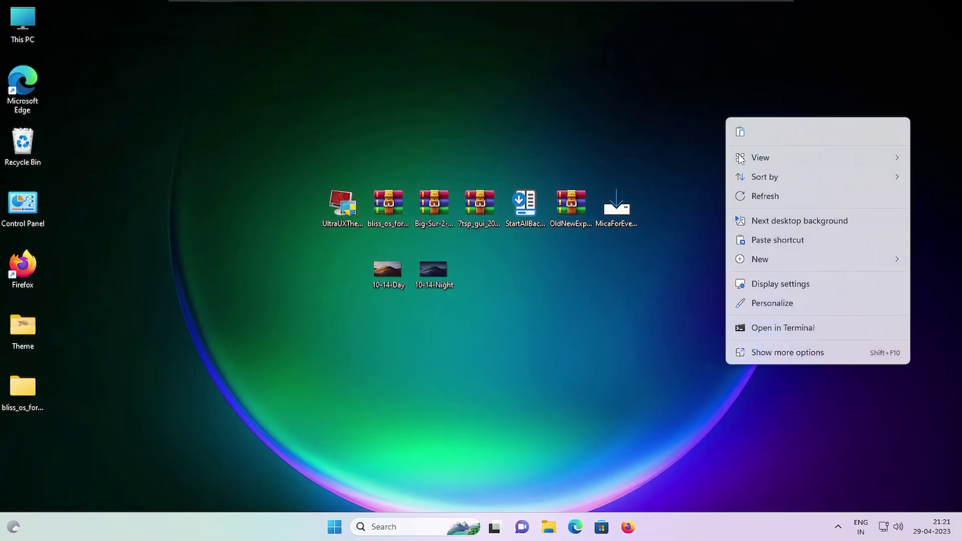
pyautogui.click(780, 197)
pyautogui.doubleClick(26, 26)
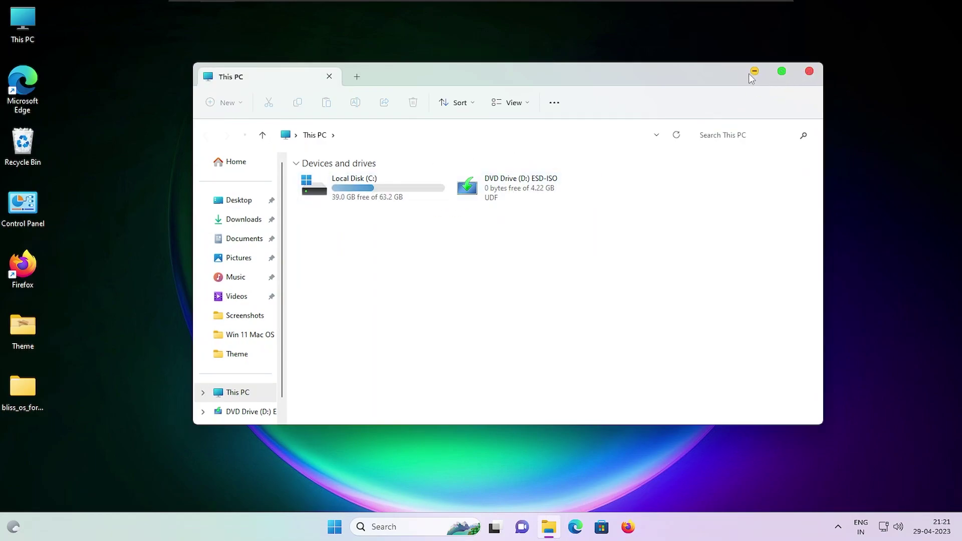
pyautogui.click(809, 72)
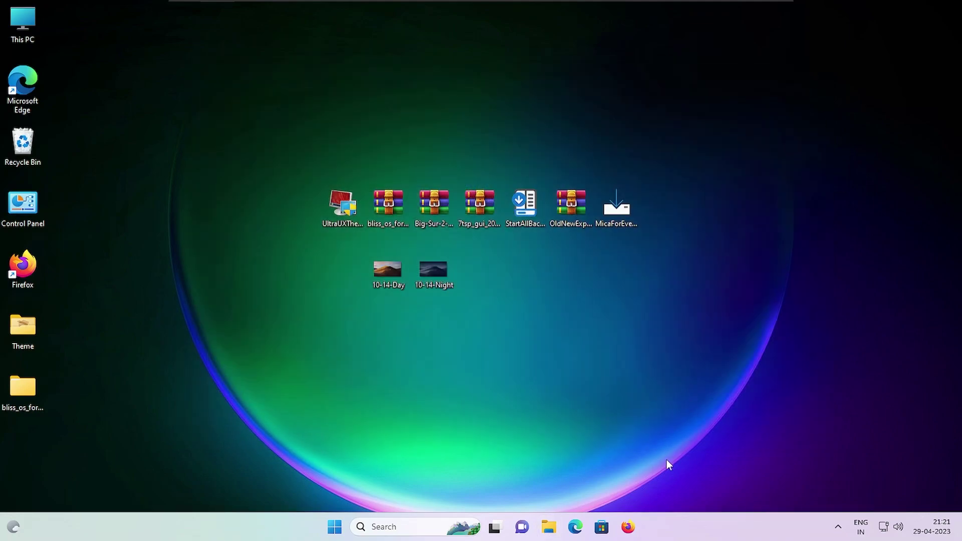
# - Apply the bliss OS mac - dark theme in the Personalization theme settings and close Settings
pyautogui.rightClick(742, 385)
pyautogui.click(789, 324)
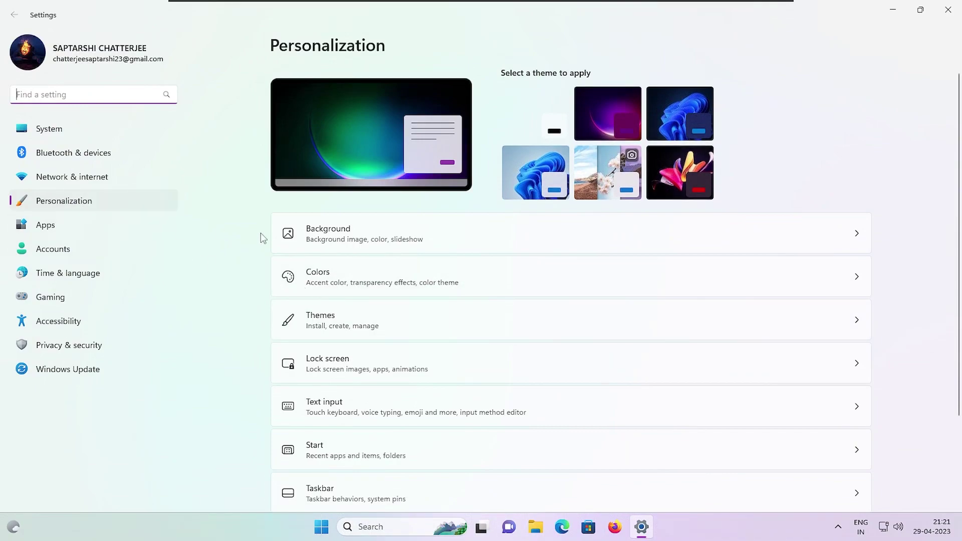
pyautogui.click(471, 334)
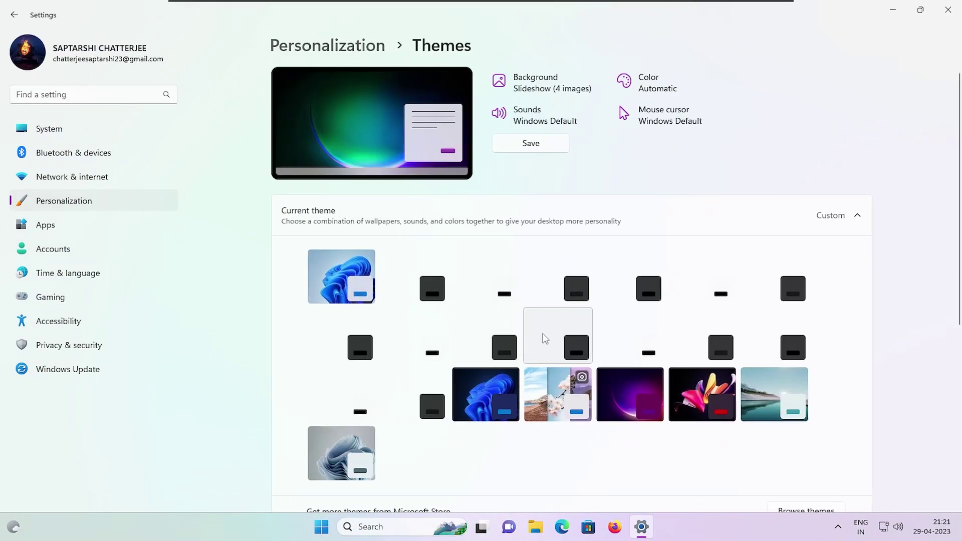
pyautogui.click(545, 338)
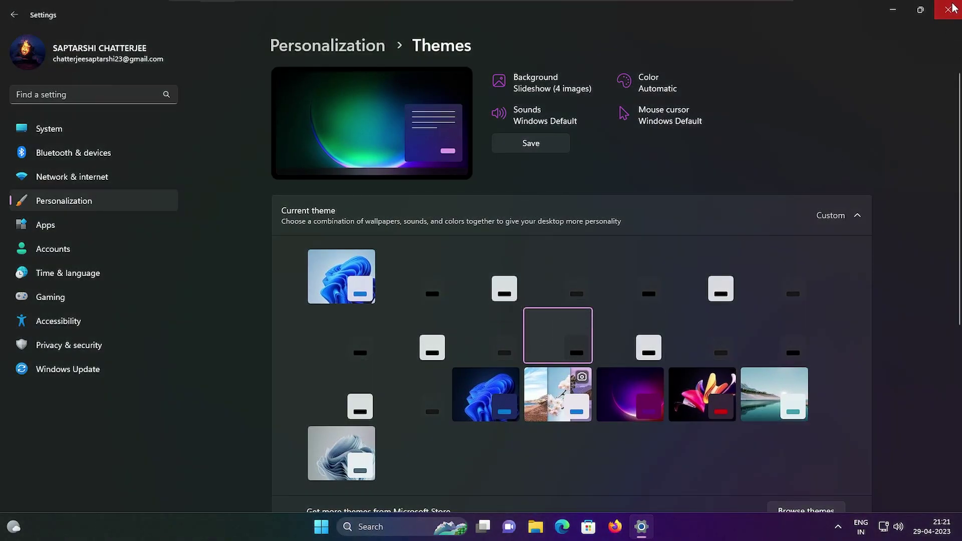
pyautogui.click(949, 9)
# - Refresh the desktop and view the This PC window in the dark theme, closing it again
pyautogui.rightClick(628, 80)
pyautogui.click(664, 159)
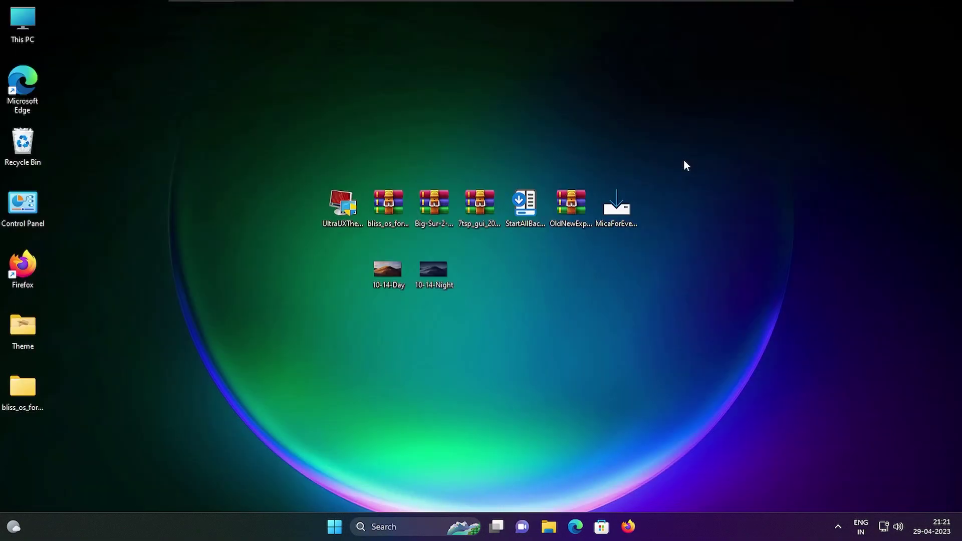
pyautogui.doubleClick(25, 24)
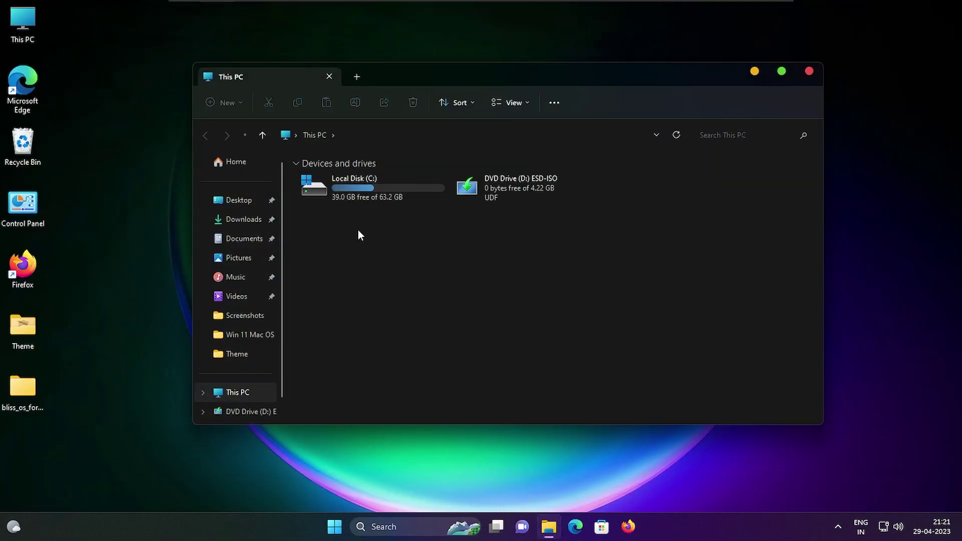
pyautogui.click(809, 70)
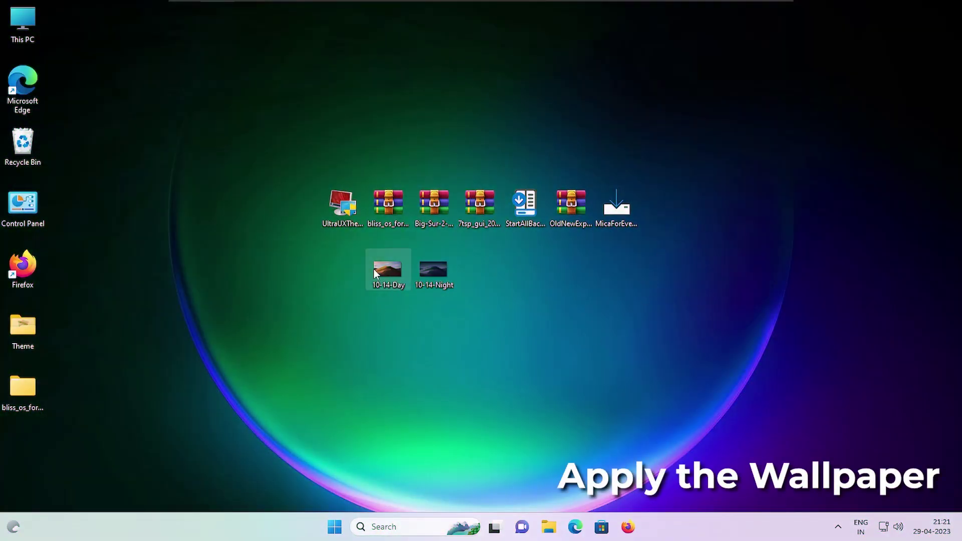
# - Set the 10-14-Day image as the desktop background
pyautogui.rightClick(374, 268)
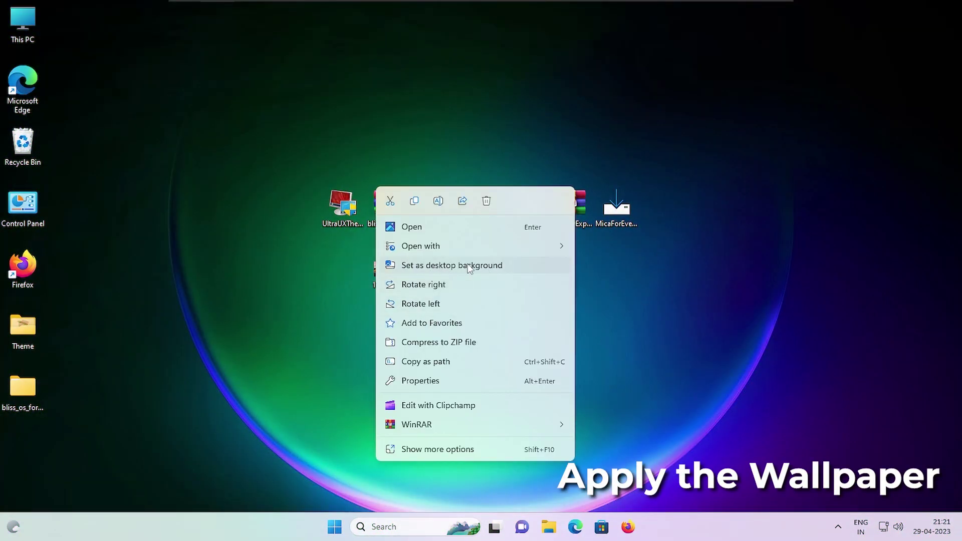
pyautogui.click(467, 265)
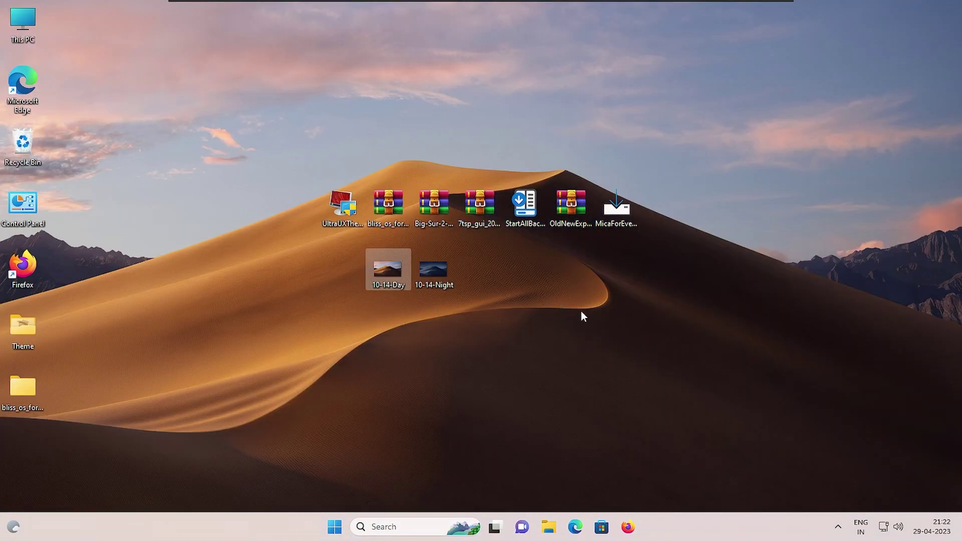
pyautogui.click(664, 365)
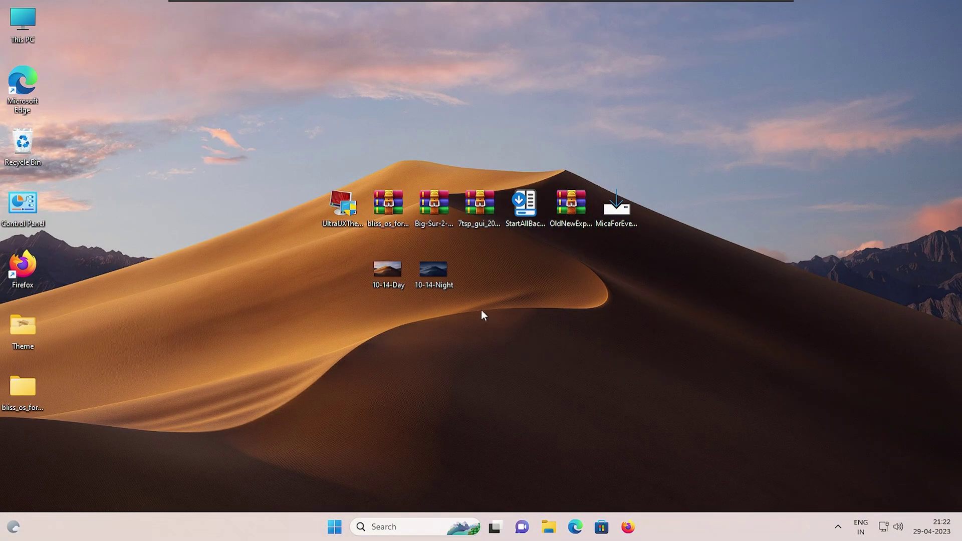
# - Extract the Big-Sur-2-Windows-Themes archive into its own folder on the desktop
pyautogui.rightClick(433, 220)
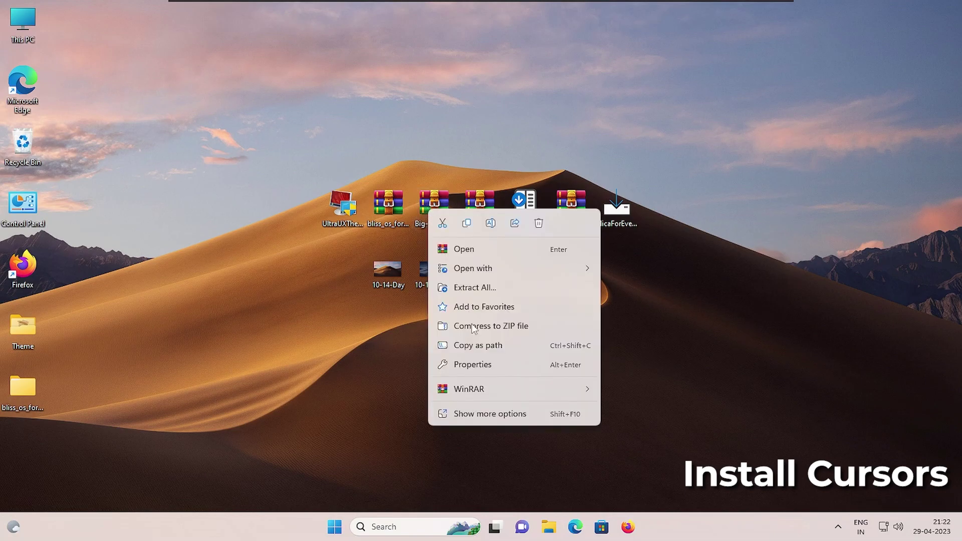
pyautogui.moveTo(531, 389)
pyautogui.click(664, 430)
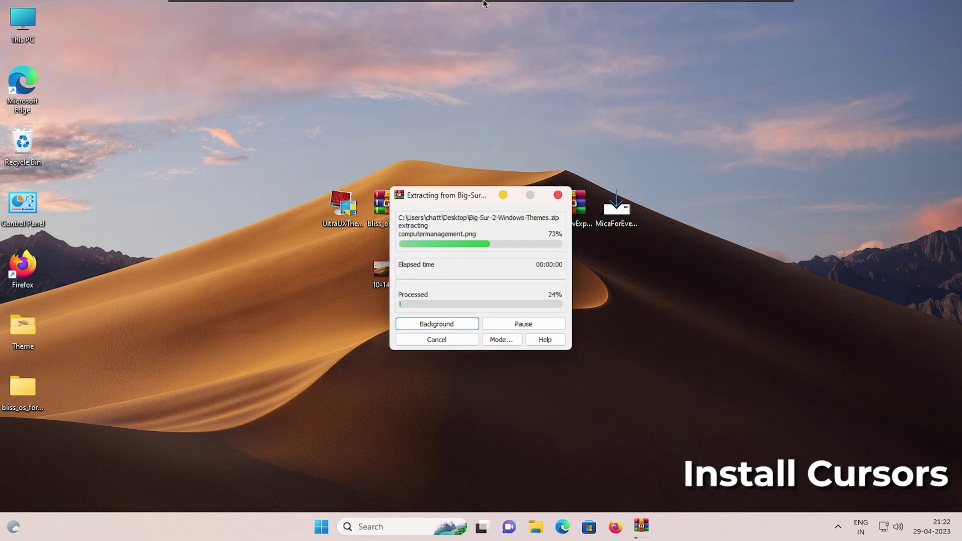
# - Install the Big Sur cursors with the Install setup file from the Cursors folder inside Big Sur 2 - Windows Themes
pyautogui.doubleClick(20, 453)
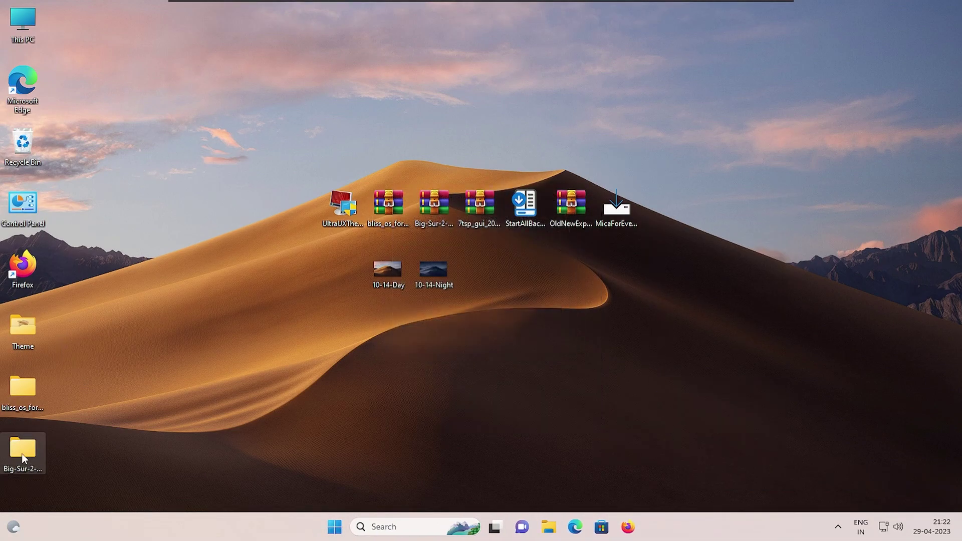
pyautogui.doubleClick(358, 182)
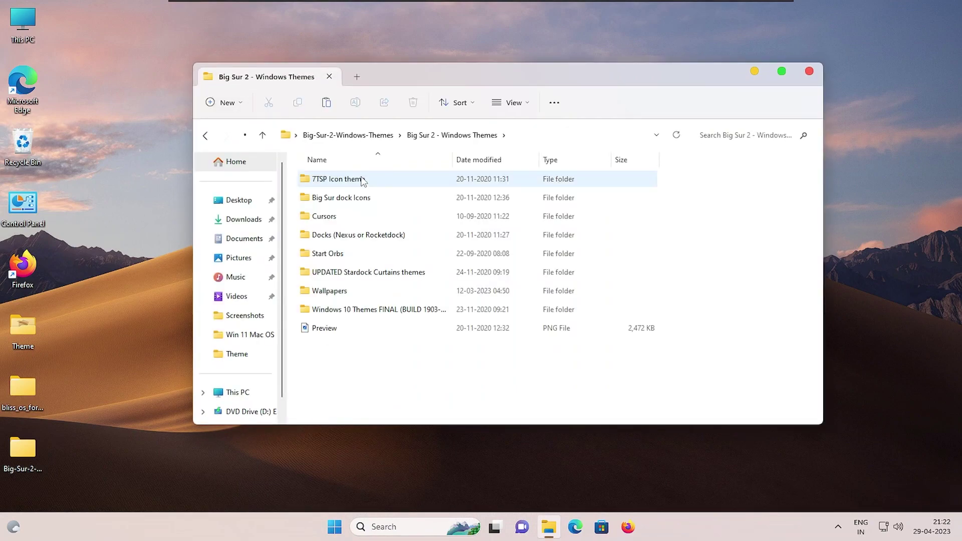
pyautogui.doubleClick(360, 217)
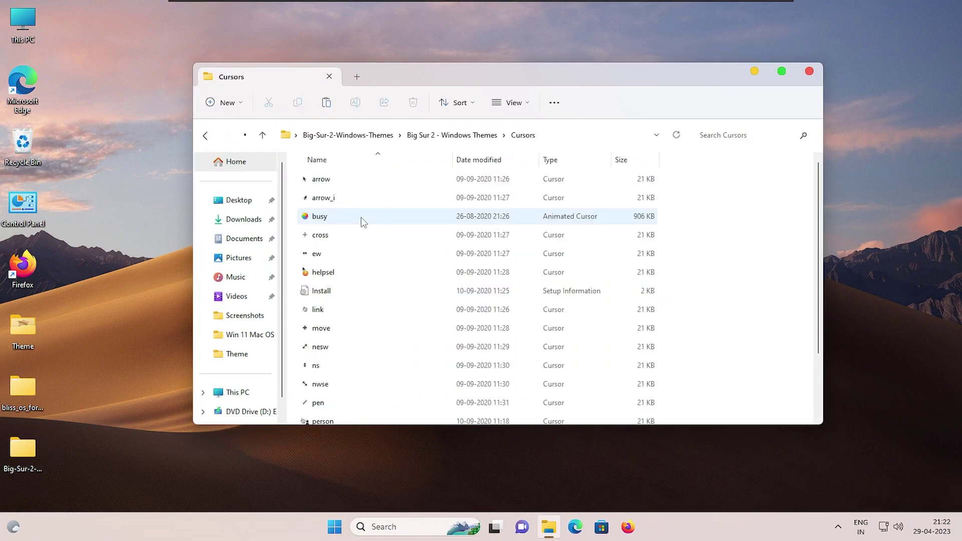
pyautogui.scroll(-2, 365, 269)
pyautogui.rightClick(340, 247)
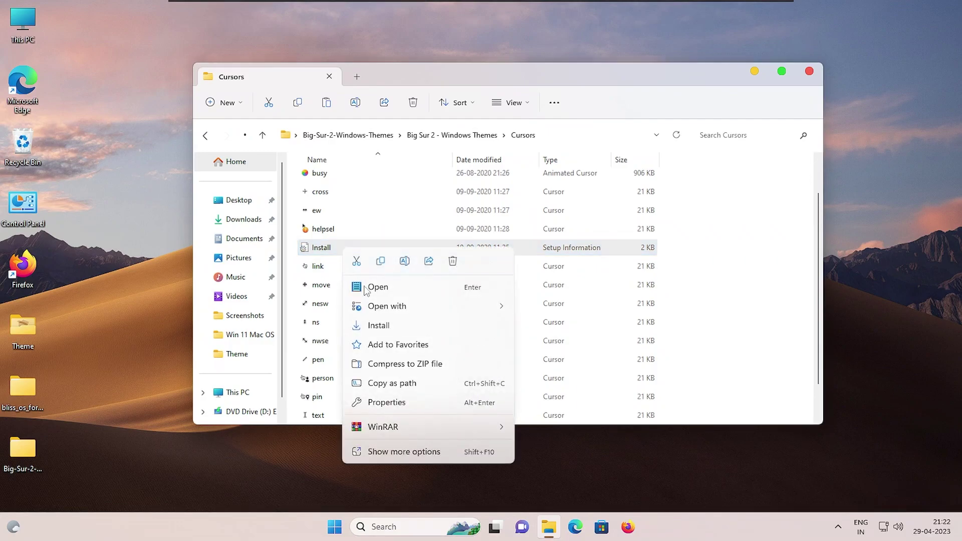
pyautogui.click(385, 326)
pyautogui.click(414, 358)
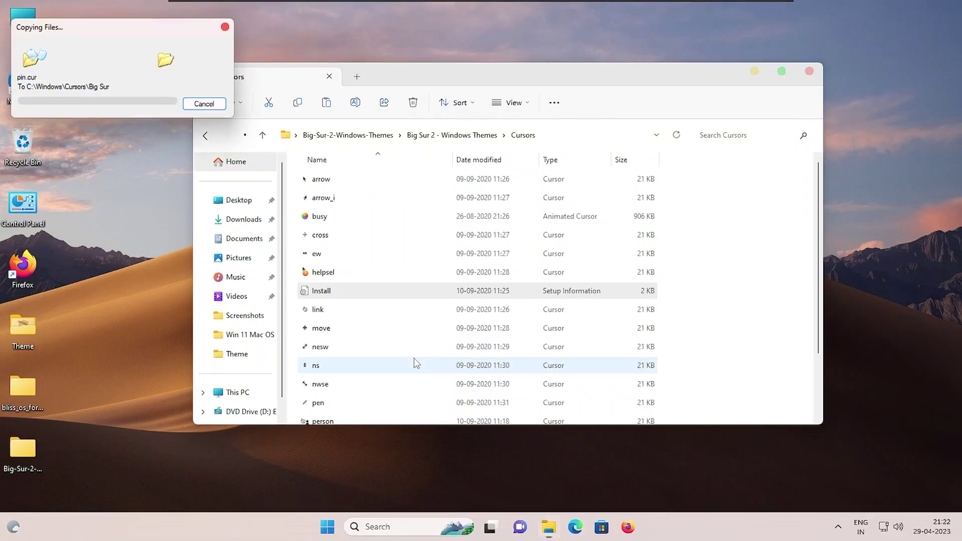
# - Rename the dark mode pack in the 7TSP Icon theme folder as 7tsp Big Sur DarkMode.7z, accepting the extension change
pyautogui.click(205, 135)
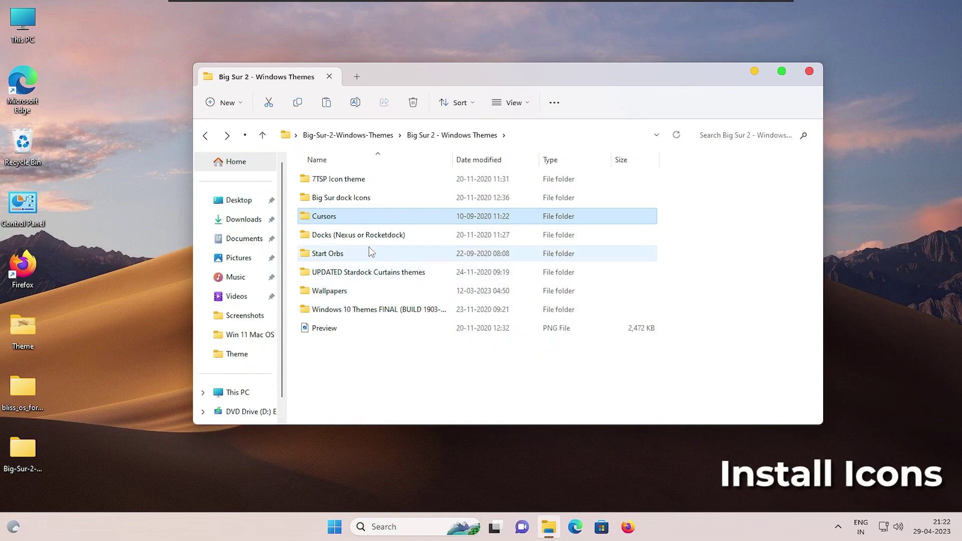
pyautogui.doubleClick(365, 180)
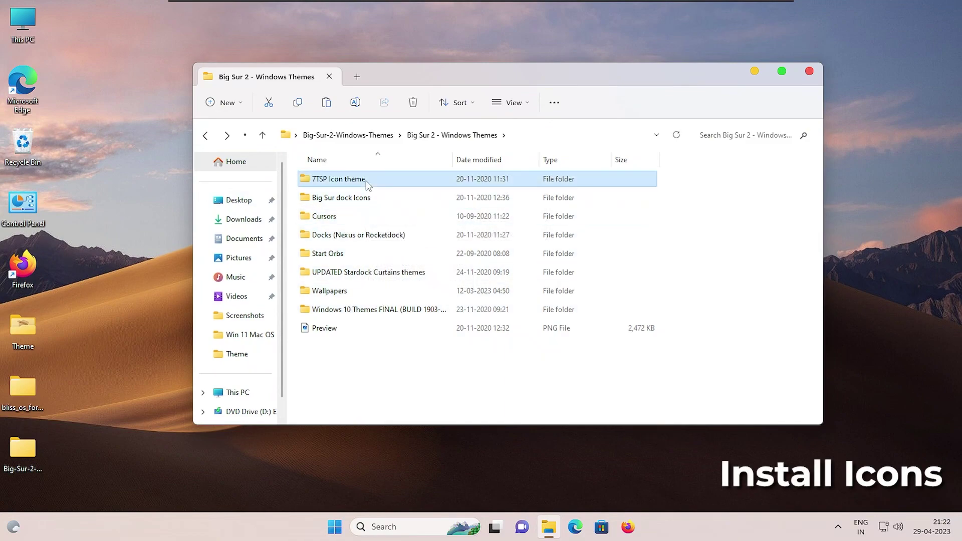
pyautogui.rightClick(396, 181)
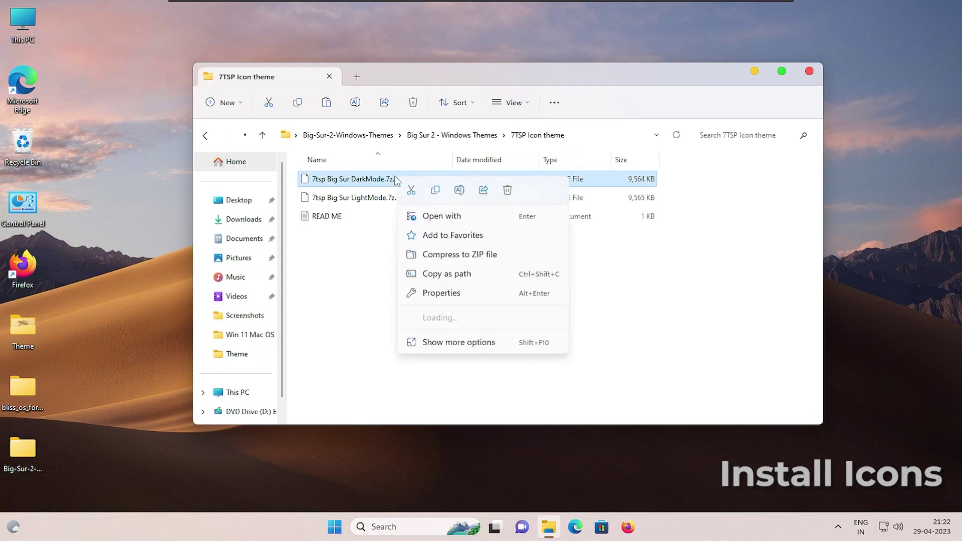
pyautogui.click(459, 190)
pyautogui.click(430, 178)
pyautogui.press('BackSpace')
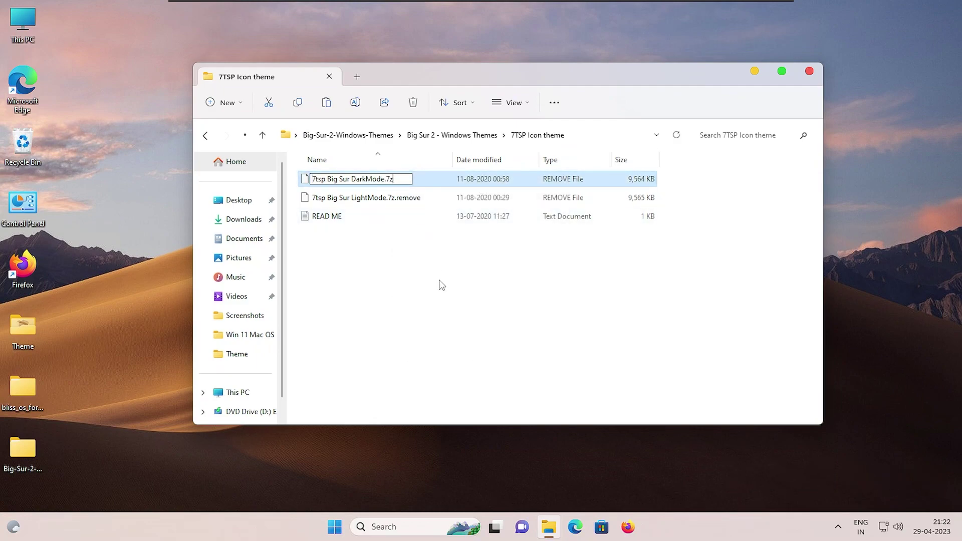
pyautogui.press('Return')
pyautogui.click(533, 267)
# - Rename the light mode pack as 7tsp Big Sur LightMode.7z, accepting the extension change
pyautogui.click(413, 200)
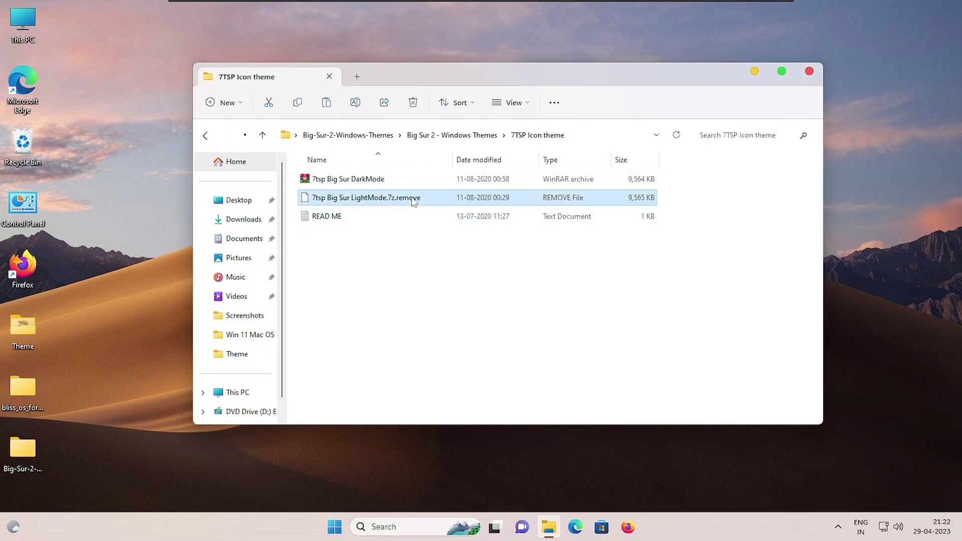
pyautogui.rightClick(413, 201)
pyautogui.click(476, 212)
pyautogui.press('Escape')
pyautogui.rightClick(426, 205)
pyautogui.click(485, 215)
pyautogui.press('End')
pyautogui.press('BackSpace')
pyautogui.press('BackSpace')
pyautogui.press('BackSpace')
pyautogui.press('BackSpace')
pyautogui.press('BackSpace')
pyautogui.press('Return')
pyautogui.click(533, 265)
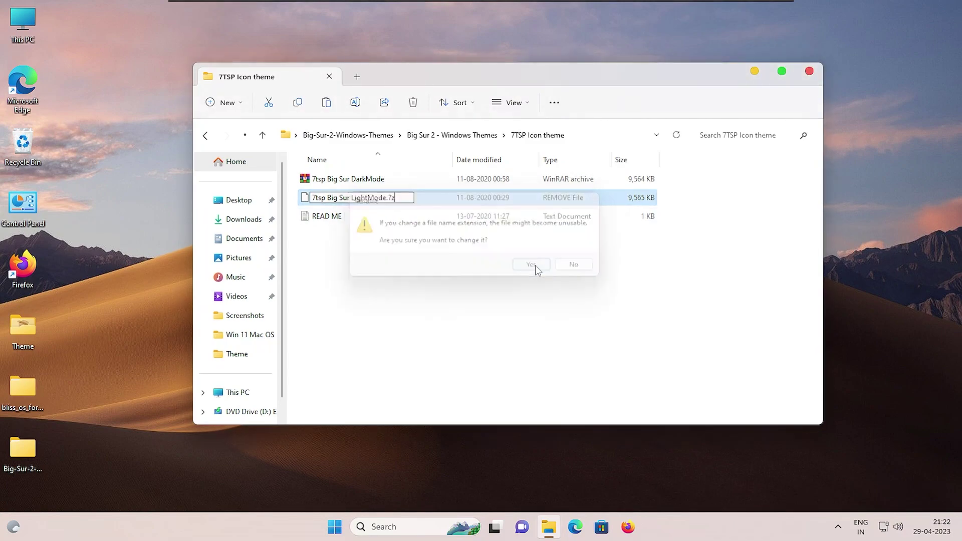
pyautogui.click(460, 285)
# - View the dark and light icon packs as extra large icons and close the folder window
pyautogui.click(554, 103)
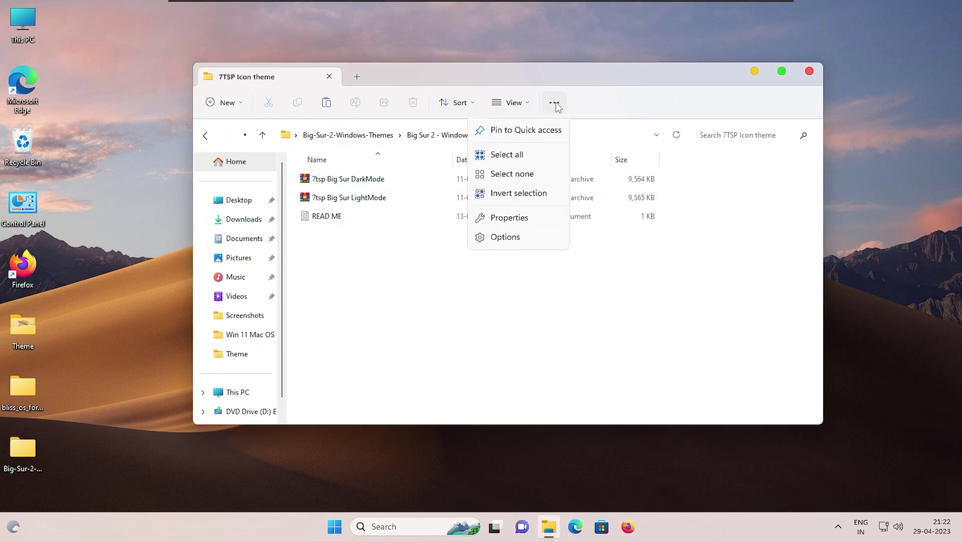
pyautogui.click(438, 277)
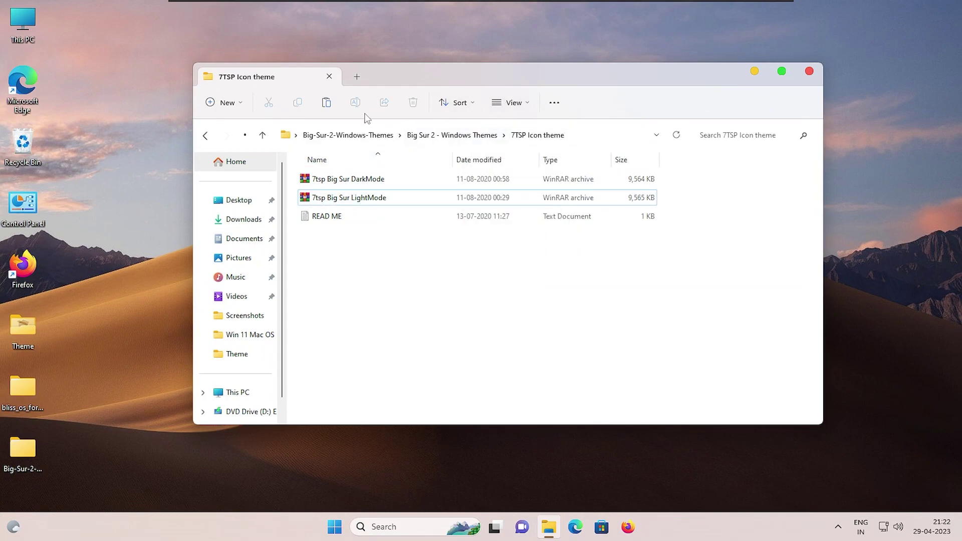
pyautogui.hotkey('ctrl', 'shift', '2')
pyautogui.scroll(5, 479, 368)
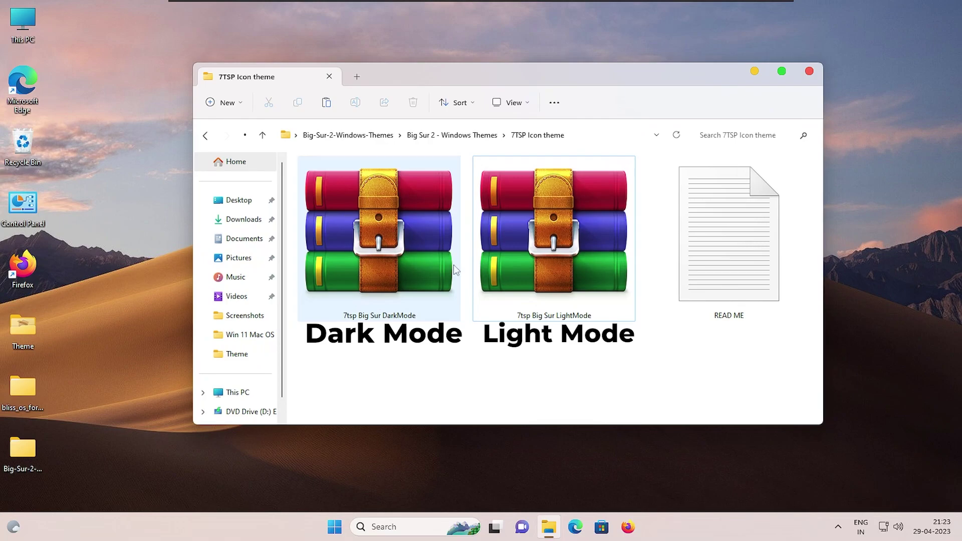
pyautogui.click(809, 71)
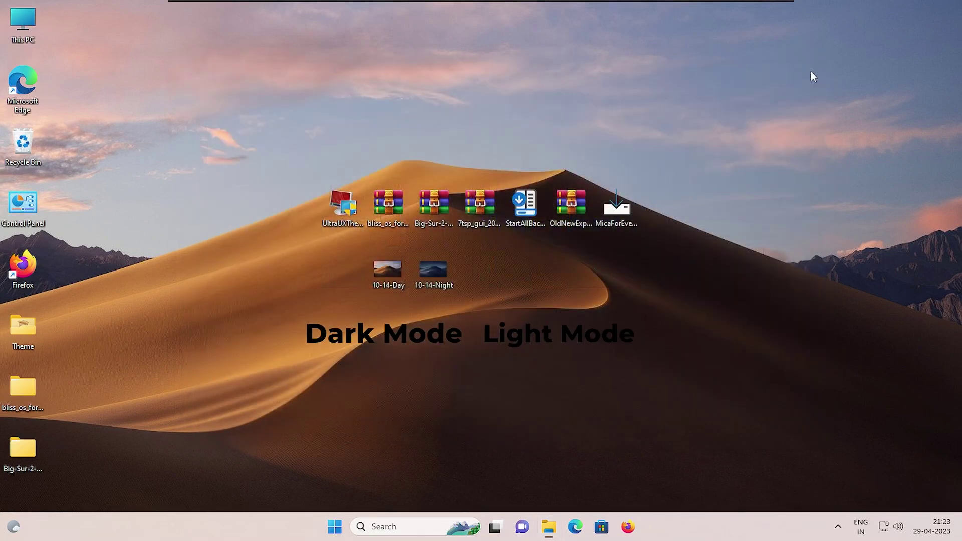
# - Extract the 7tsp_gui_2019_edition archive into its own folder on the desktop
pyautogui.click(479, 205)
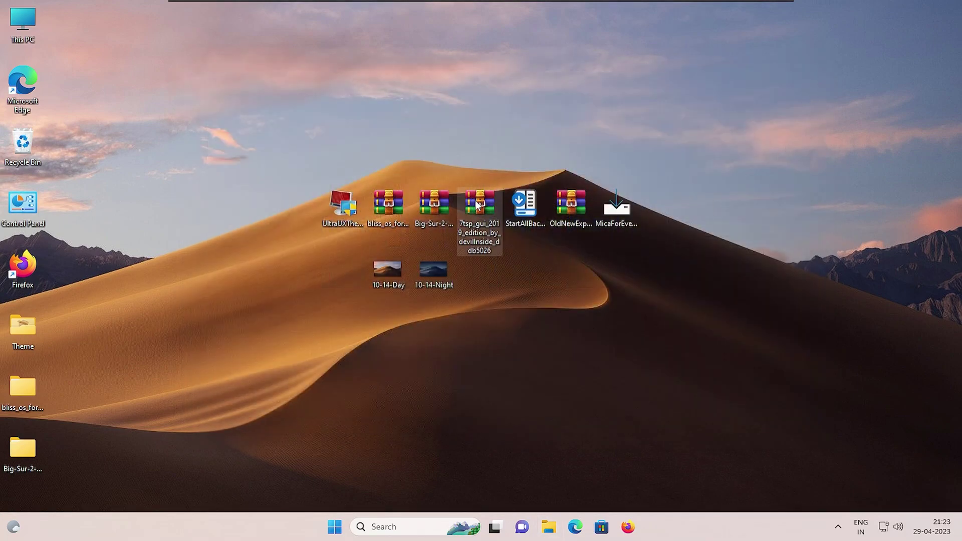
pyautogui.rightClick(478, 199)
pyautogui.moveTo(645, 381)
pyautogui.click(712, 413)
# - Rename the patcher file in the extracted 7tsp folder as 7tsp GUI v0.6(2019).exe, accepting the extension change
pyautogui.doubleClick(68, 21)
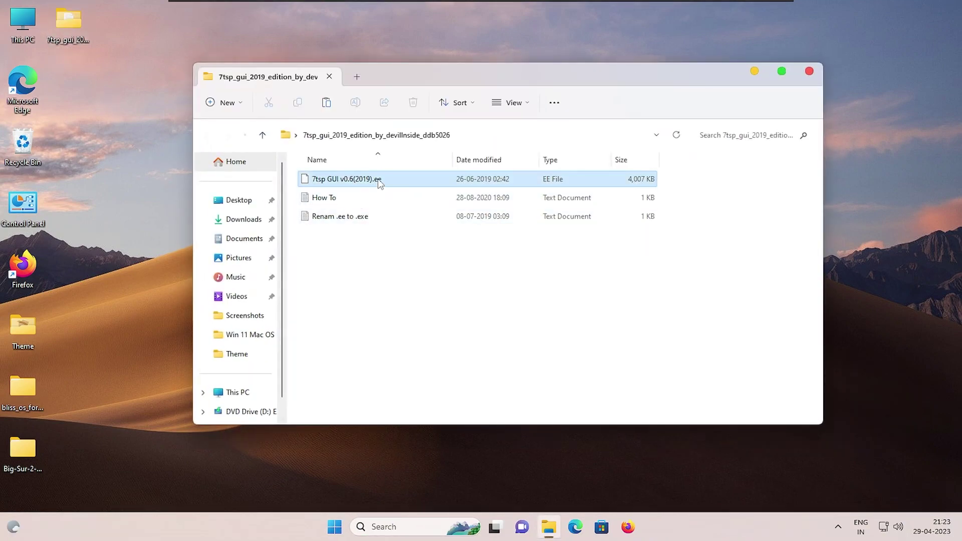
pyautogui.rightClick(379, 182)
pyautogui.click(442, 192)
pyautogui.press('End')
pyautogui.press('Left')
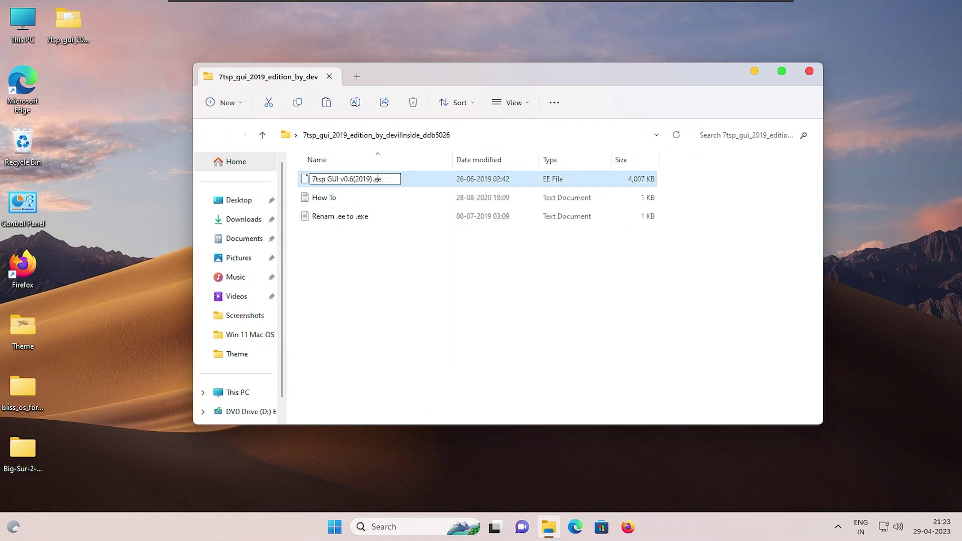
pyautogui.write('x')
pyautogui.press('Return')
pyautogui.click(527, 261)
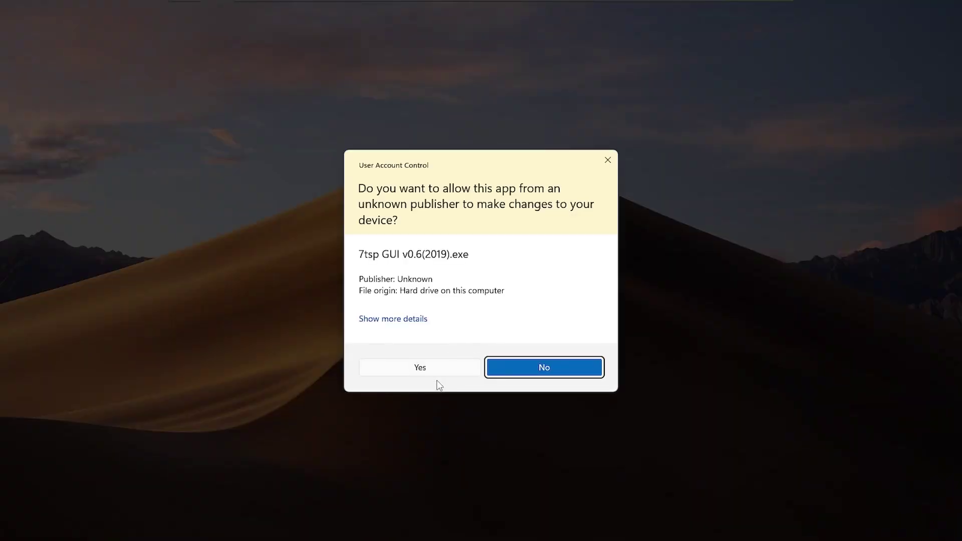
# - Launch the 7tsp patcher with permission to make changes and add 7tsp Big Sur LightMode from the 7TSP Icon theme folder as custom pack
pyautogui.click(453, 366)
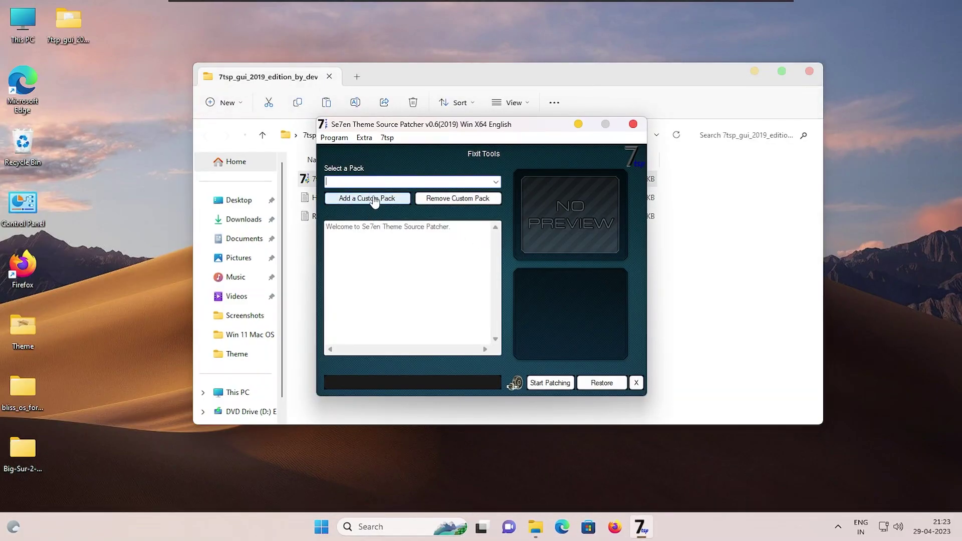
pyautogui.click(368, 199)
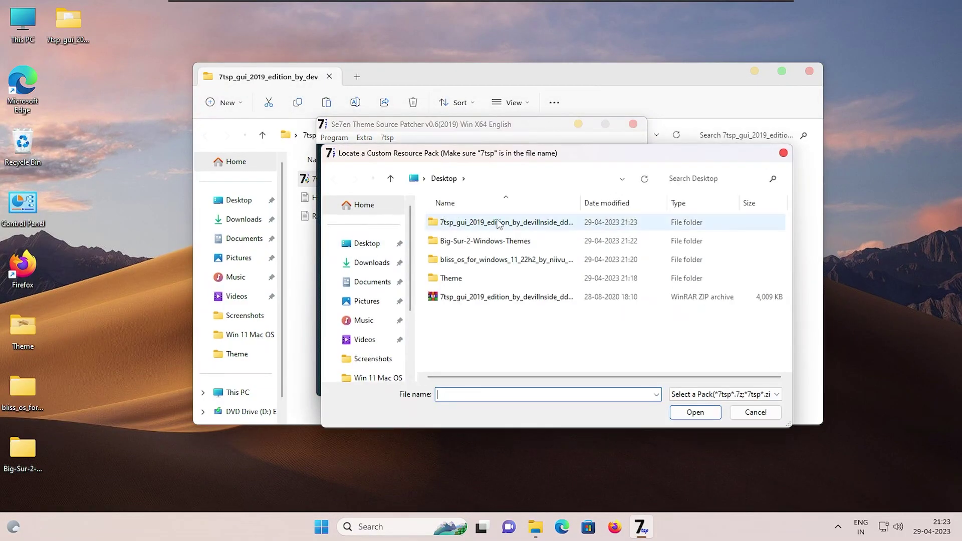
pyautogui.doubleClick(506, 242)
pyautogui.doubleClick(461, 223)
pyautogui.doubleClick(459, 227)
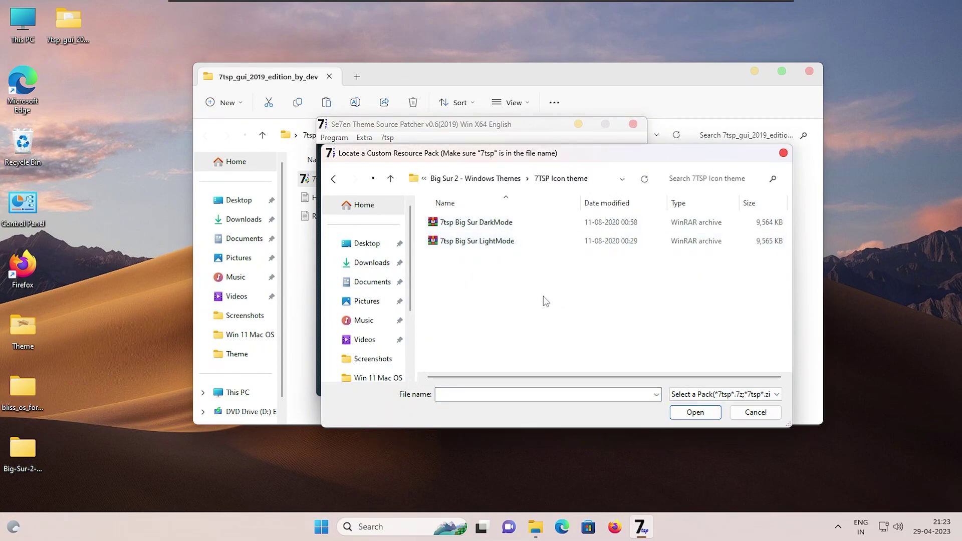
pyautogui.scroll(5, 551, 320)
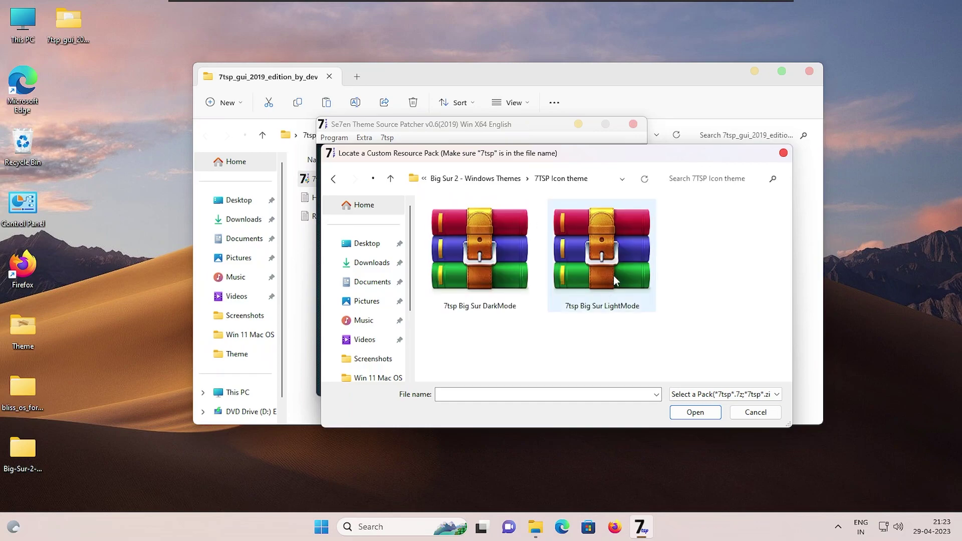
pyautogui.click(589, 256)
pyautogui.click(695, 414)
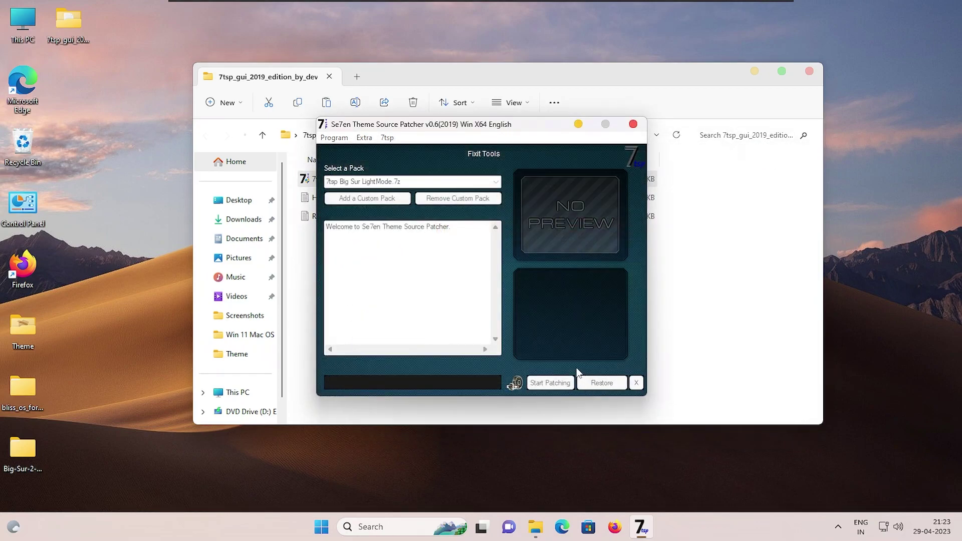
# - Patch the system with the 7tsp Big Sur LightMode.7z pack and reboot Windows
pyautogui.click(557, 385)
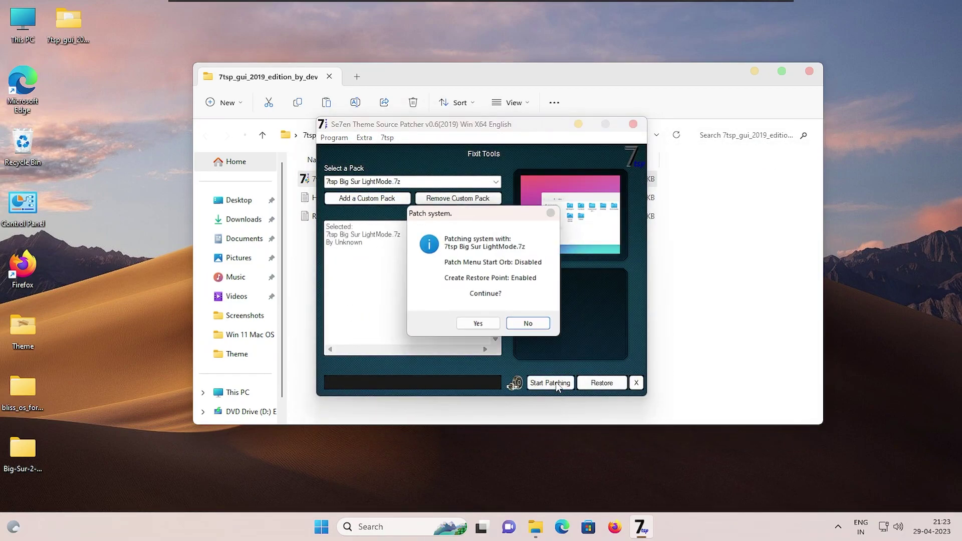
pyautogui.click(474, 324)
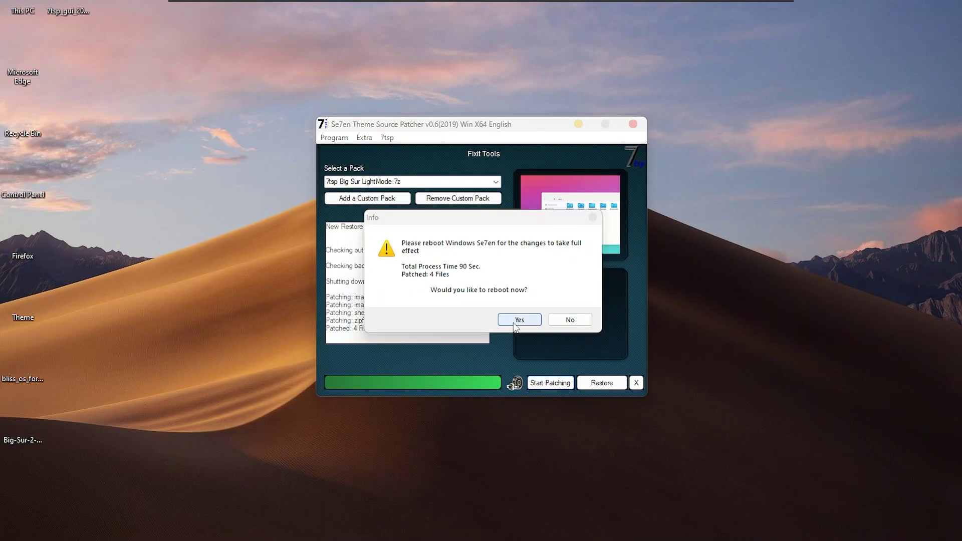
pyautogui.click(517, 320)
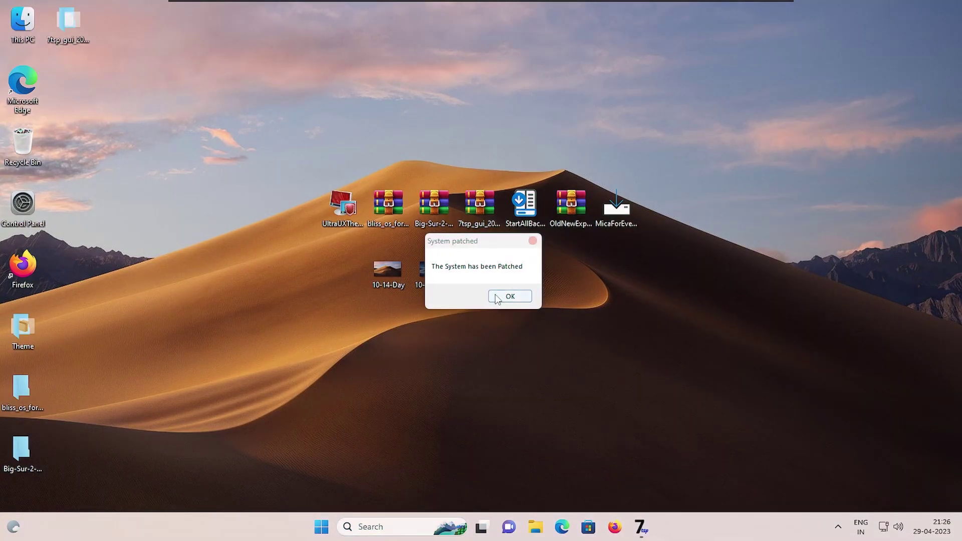
# - Dismiss the patcher's message after the restart and view the new icons in This PC, closing the window
pyautogui.click(516, 299)
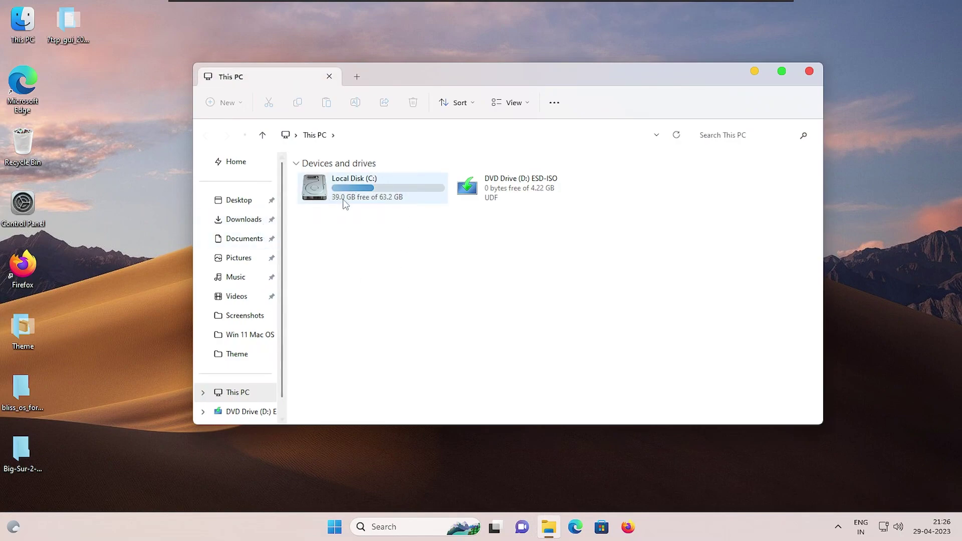
pyautogui.click(809, 71)
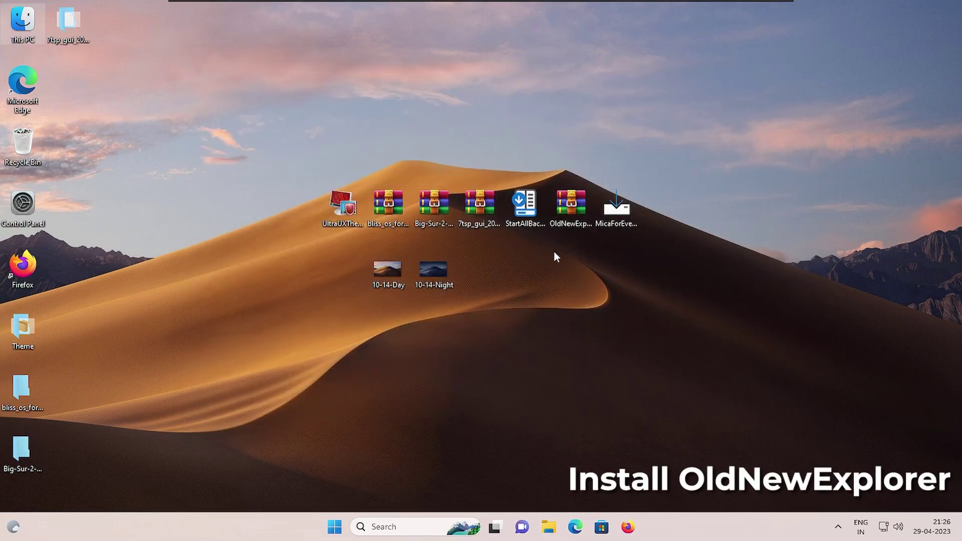
# - Extract the OldNewExplorer archive into an OldNewExplorer folder on the desktop
pyautogui.rightClick(573, 209)
pyautogui.moveTo(721, 370)
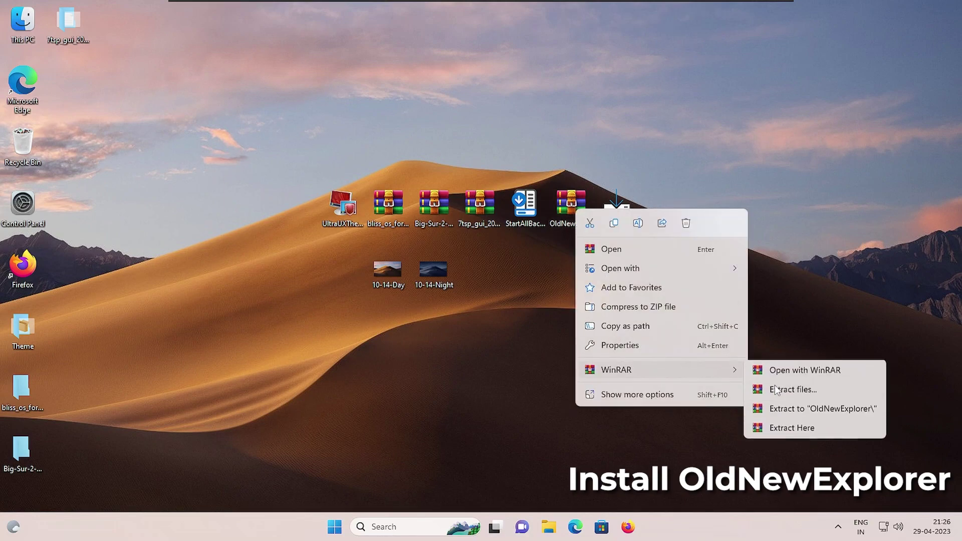
pyautogui.click(773, 389)
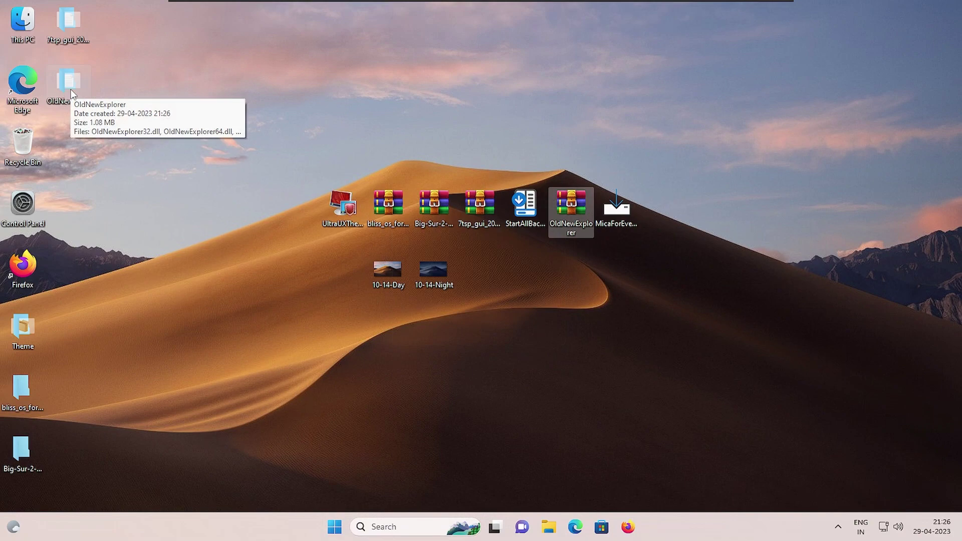
# - Copy the OldNewExplorer folder from the desktop to Local Disk (C:) and open the copy
pyautogui.rightClick(70, 89)
pyautogui.press('Escape')
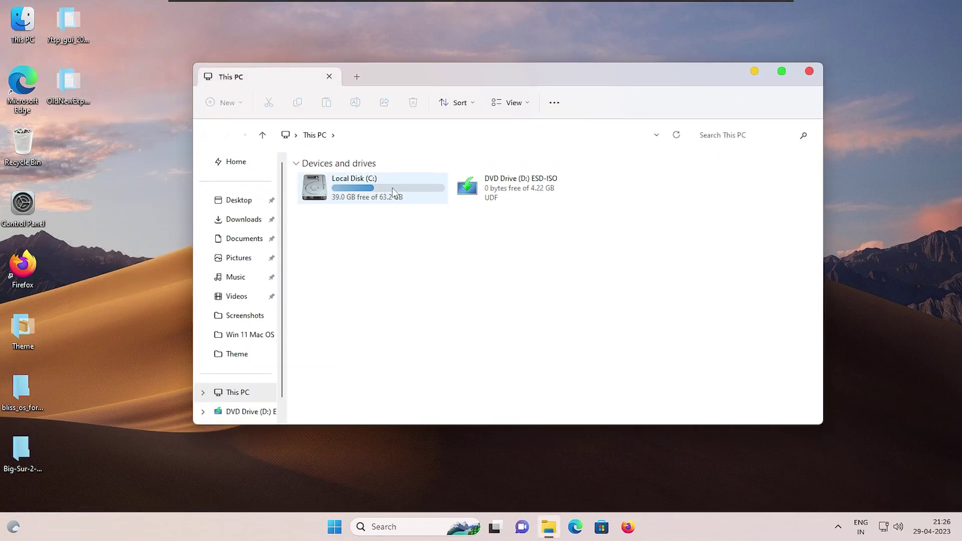
pyautogui.doubleClick(392, 188)
pyautogui.rightClick(438, 300)
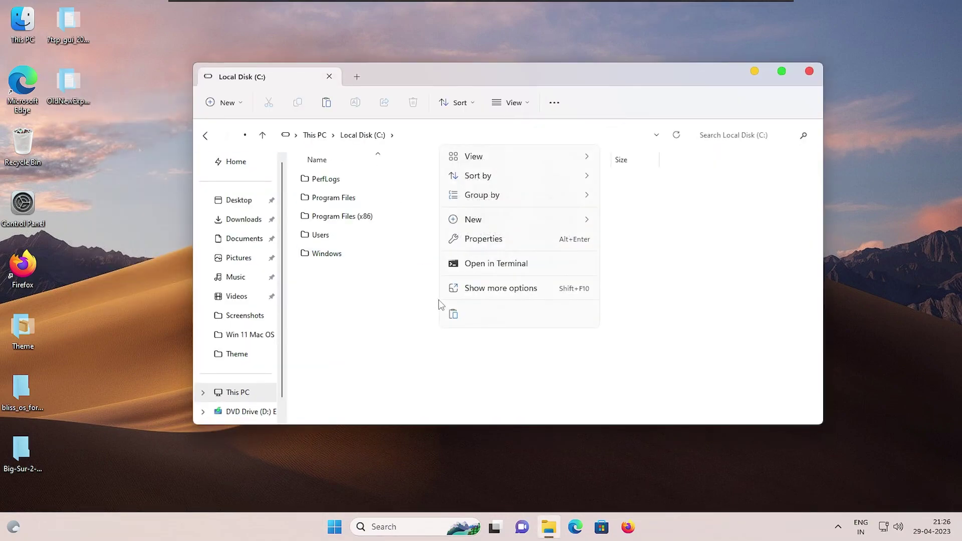
pyautogui.click(455, 314)
pyautogui.doubleClick(375, 271)
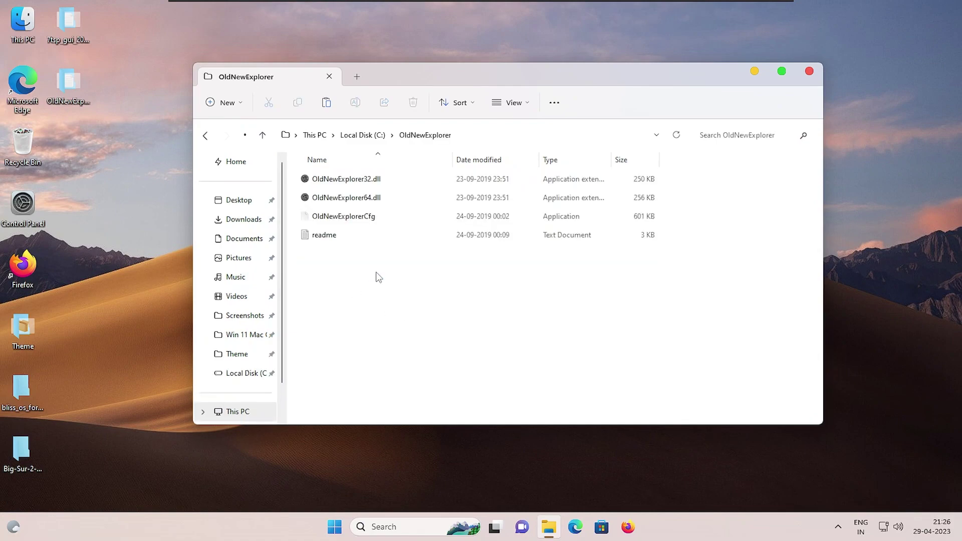
# - Install the OldNewExplorer shell extension using the command bar instead of Ribbon, with caption text, caption icon and Up button hidden and glass off
pyautogui.doubleClick(392, 219)
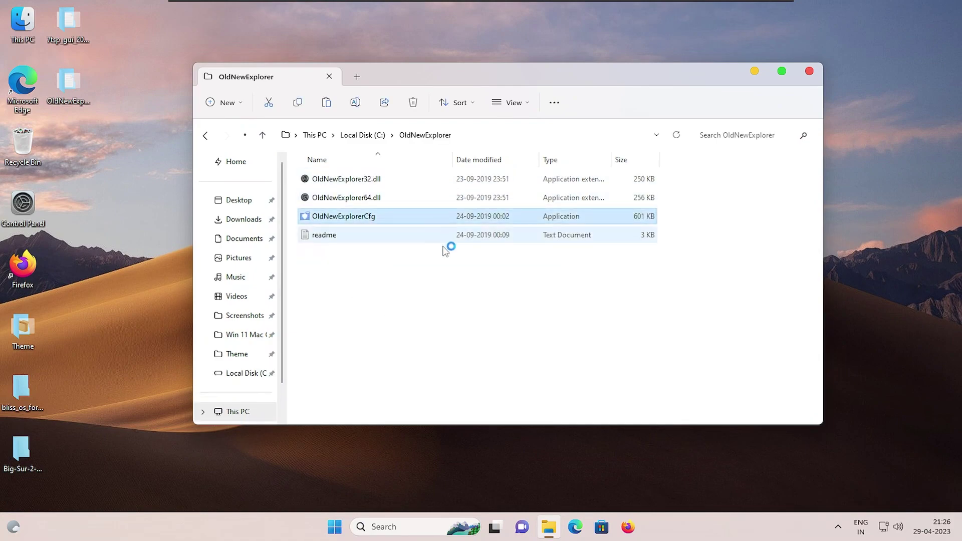
pyautogui.click(376, 229)
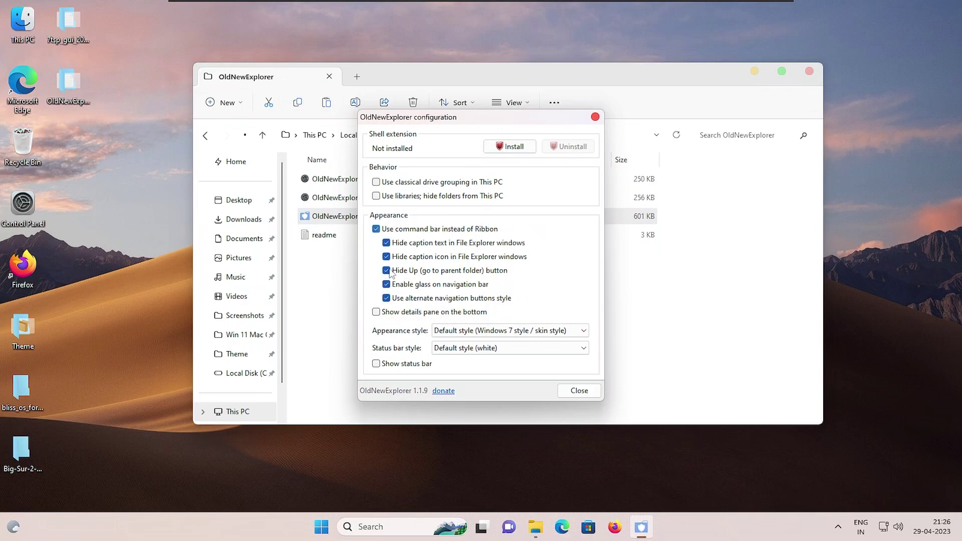
pyautogui.click(500, 149)
pyautogui.click(414, 361)
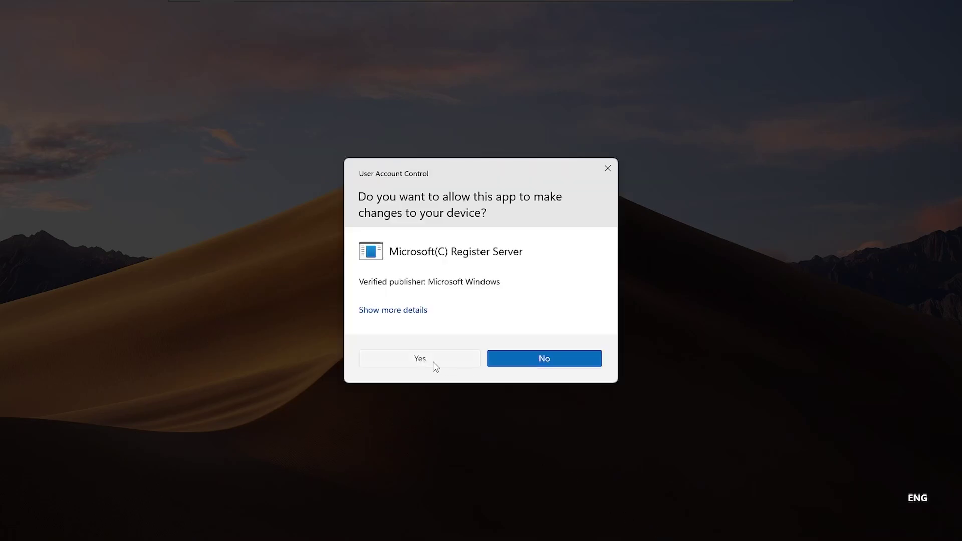
pyautogui.click(435, 363)
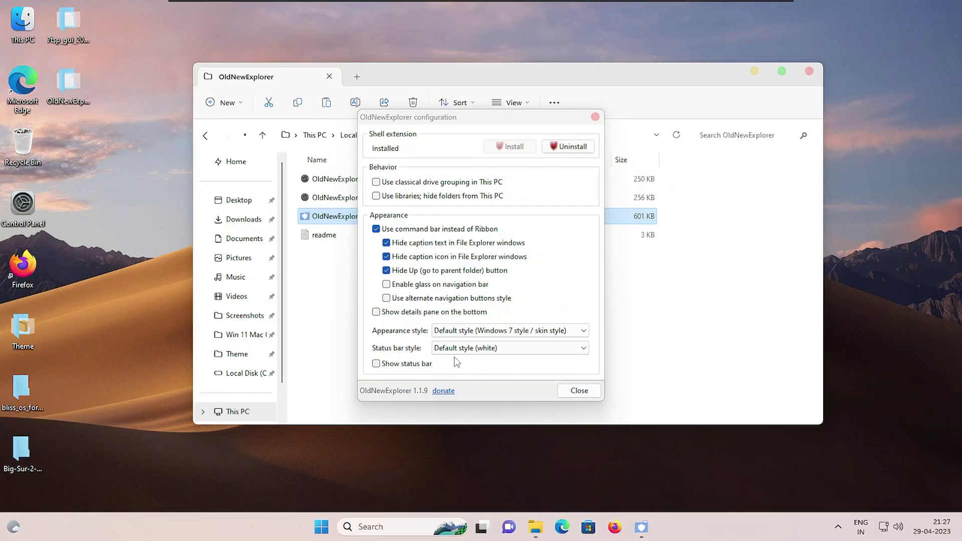
pyautogui.click(578, 390)
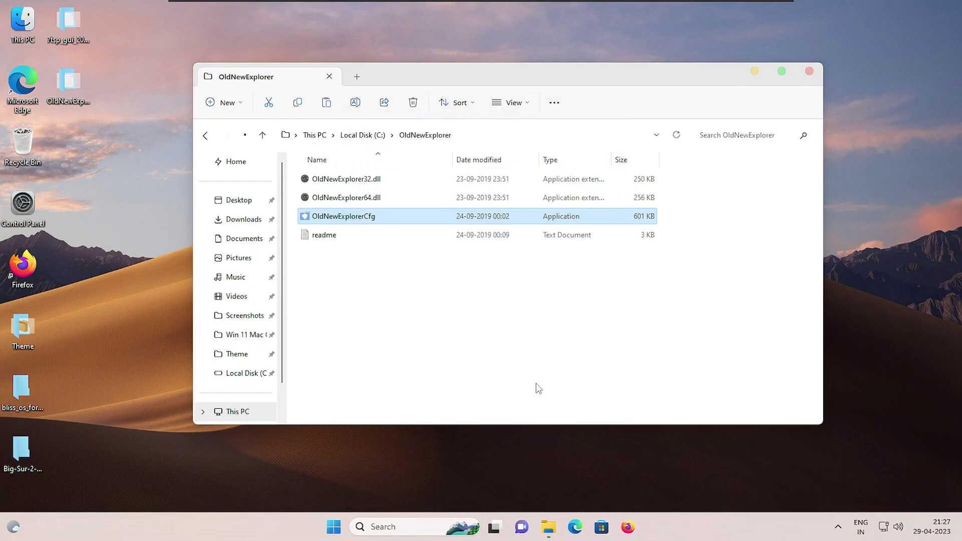
pyautogui.click(809, 71)
# - Refresh the desktop and check the look of the This PC window, closing it again
pyautogui.rightClick(464, 102)
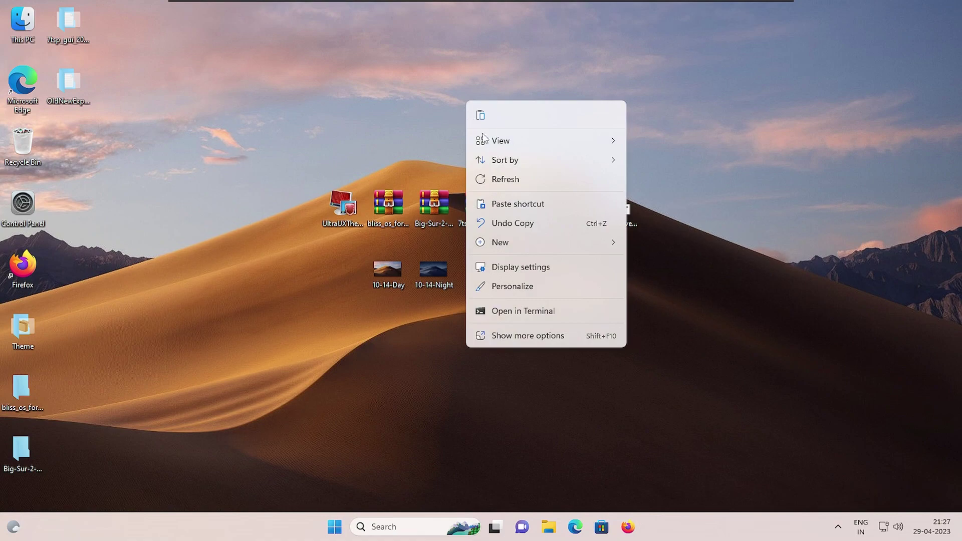
pyautogui.click(502, 177)
pyautogui.doubleClick(22, 23)
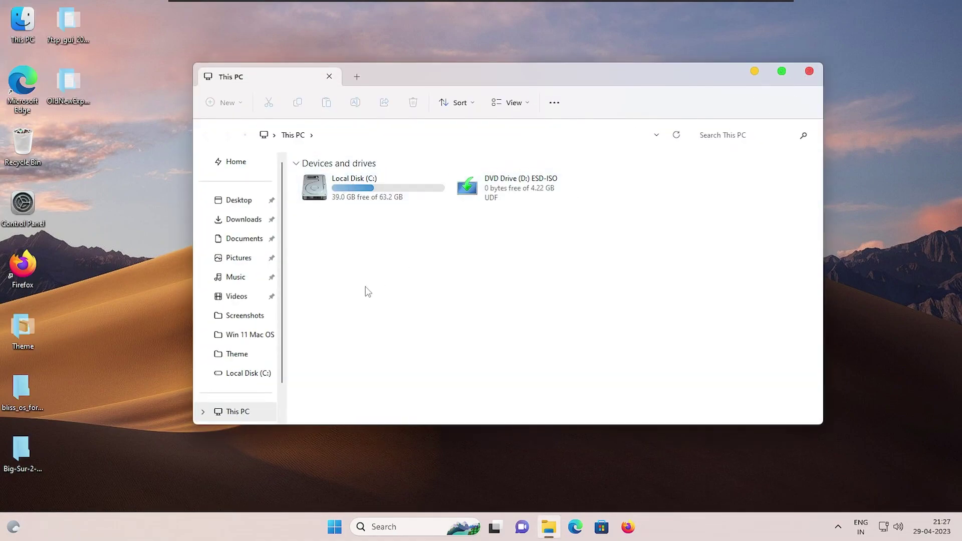
pyautogui.click(809, 72)
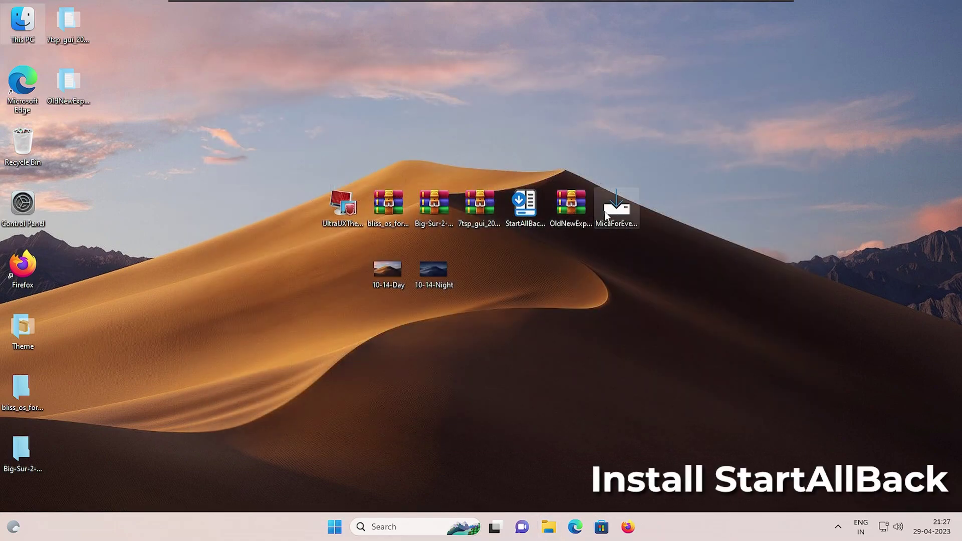
# - Install StartAllBack for the current user account only
pyautogui.doubleClick(530, 211)
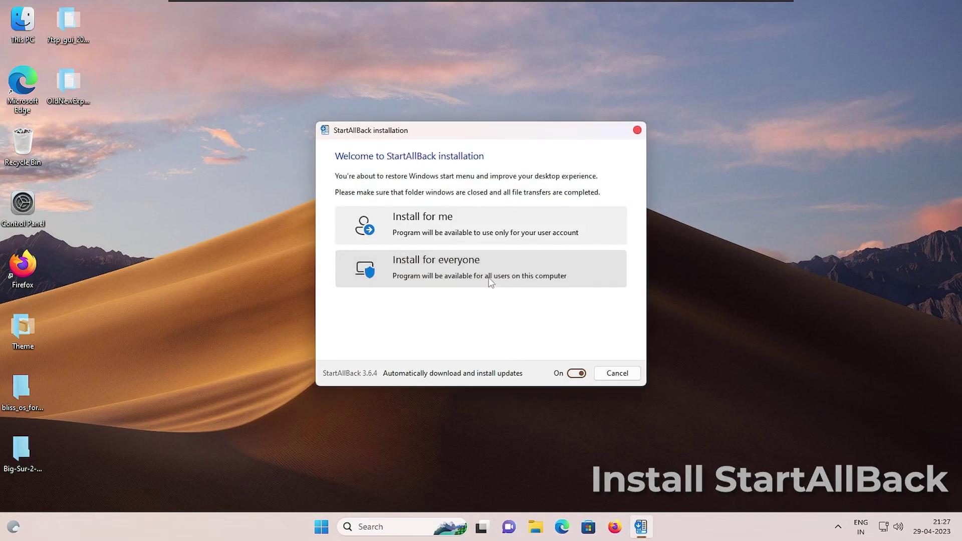
pyautogui.click(504, 242)
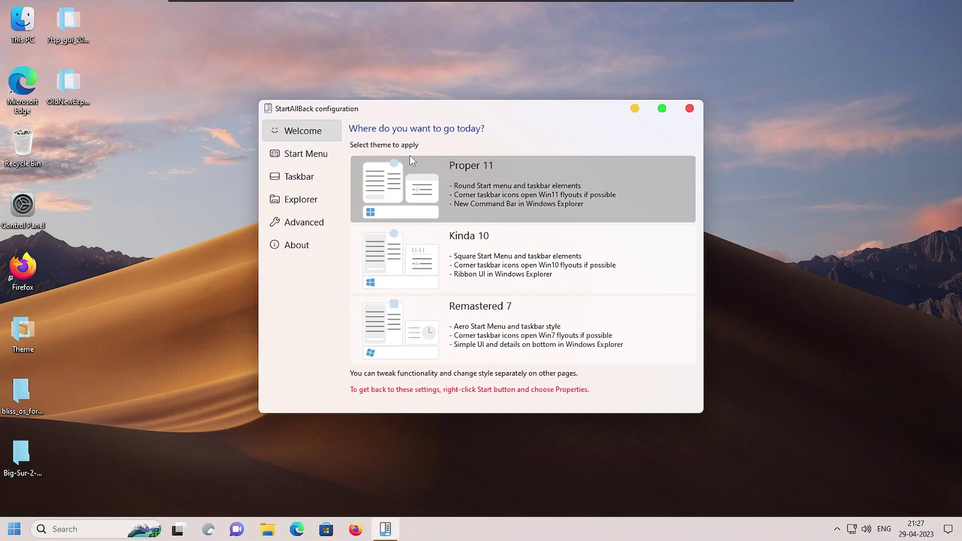
# - Center the StartAllBack taskbar's task icons together with the start button
pyautogui.click(307, 154)
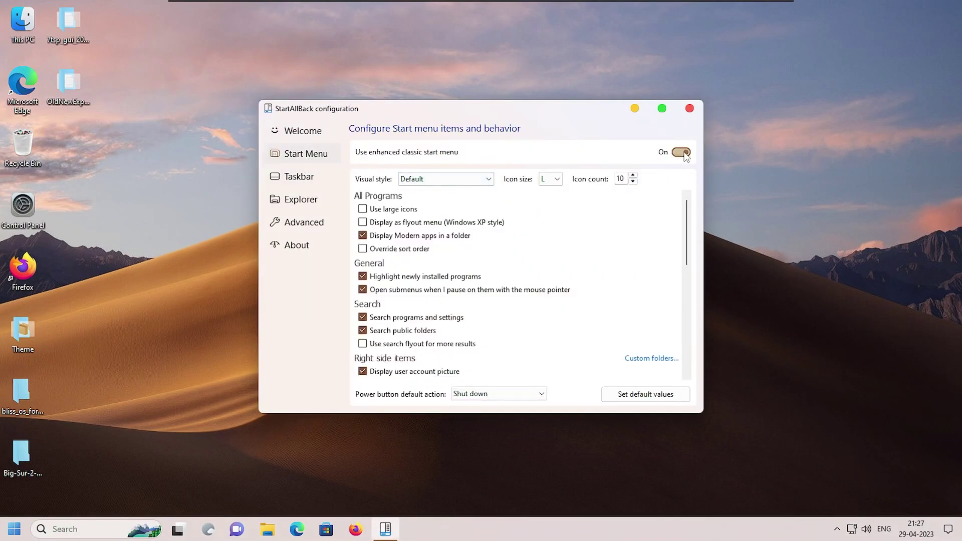
pyautogui.click(315, 179)
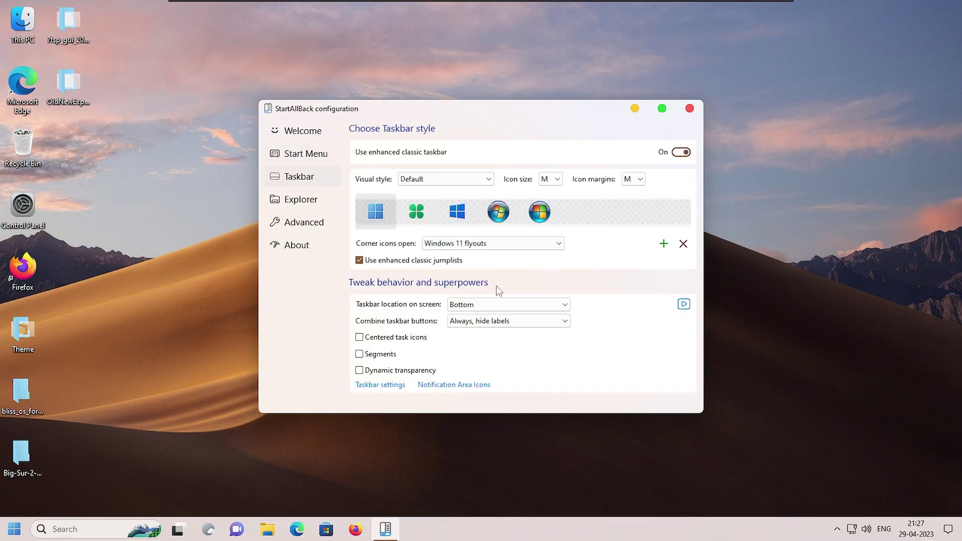
pyautogui.click(360, 338)
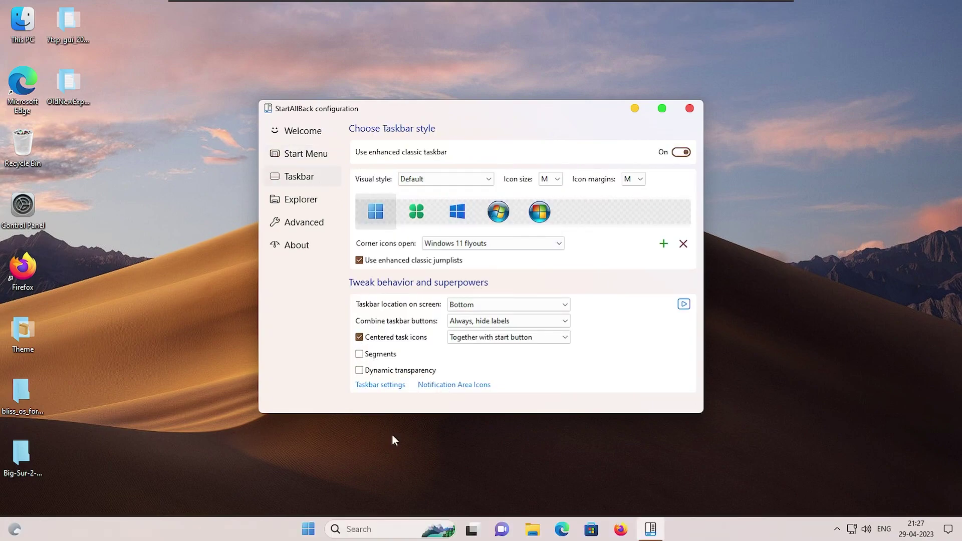
# - Set the Explorer style to Win7 Command Bar without Mica effect or classic search box, with details pane on bottom and accent color everywhere
pyautogui.click(316, 203)
pyautogui.click(636, 199)
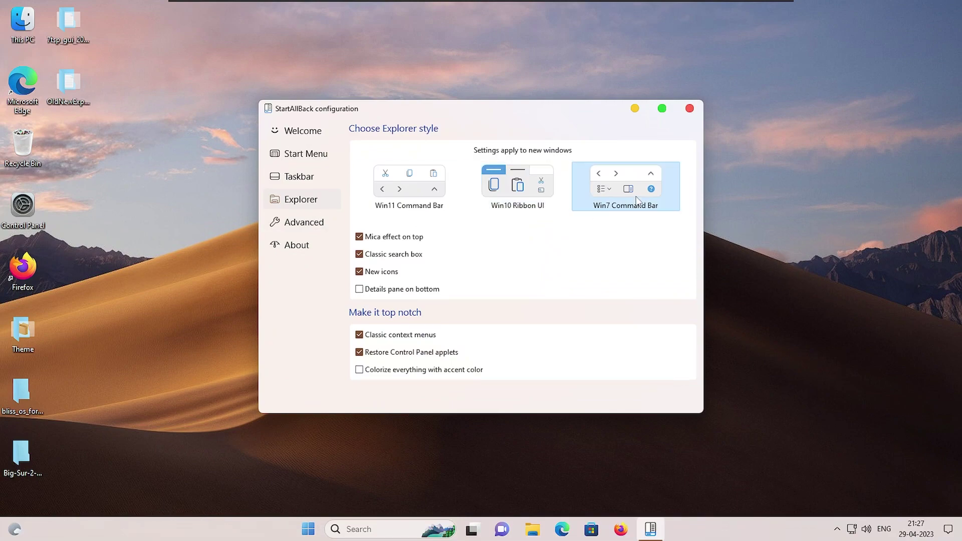
pyautogui.click(359, 237)
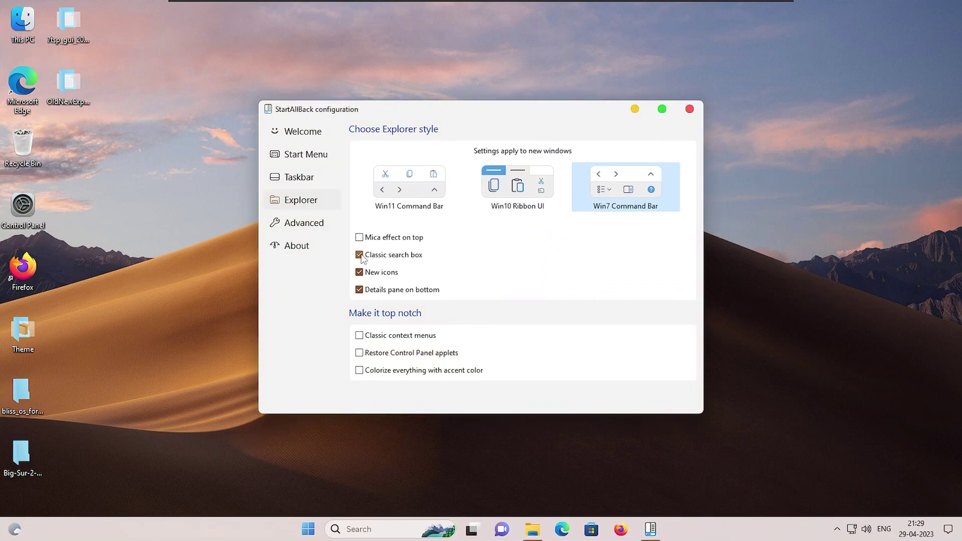
pyautogui.click(359, 254)
pyautogui.click(360, 372)
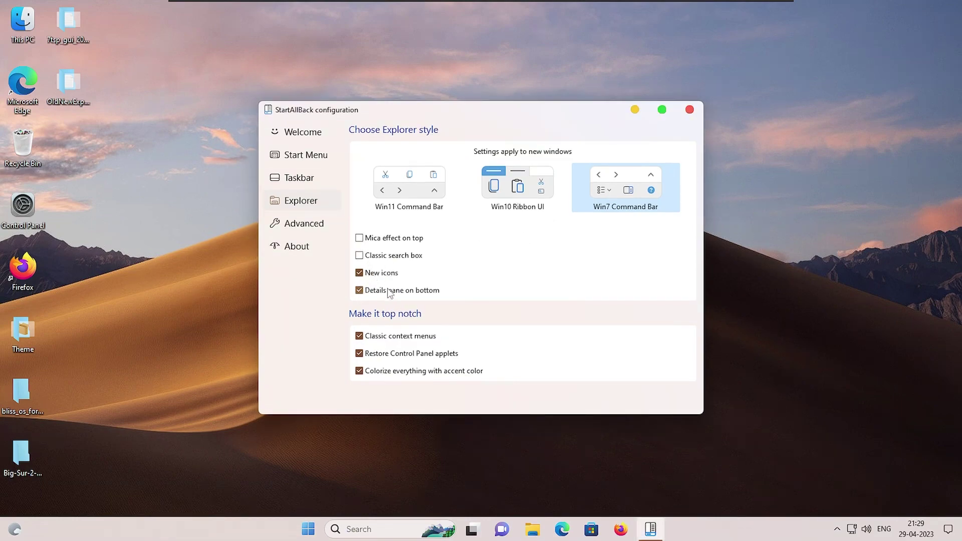
# - Hide the details pane in a This PC window and close the StartAllBack configuration
pyautogui.click(120, 56)
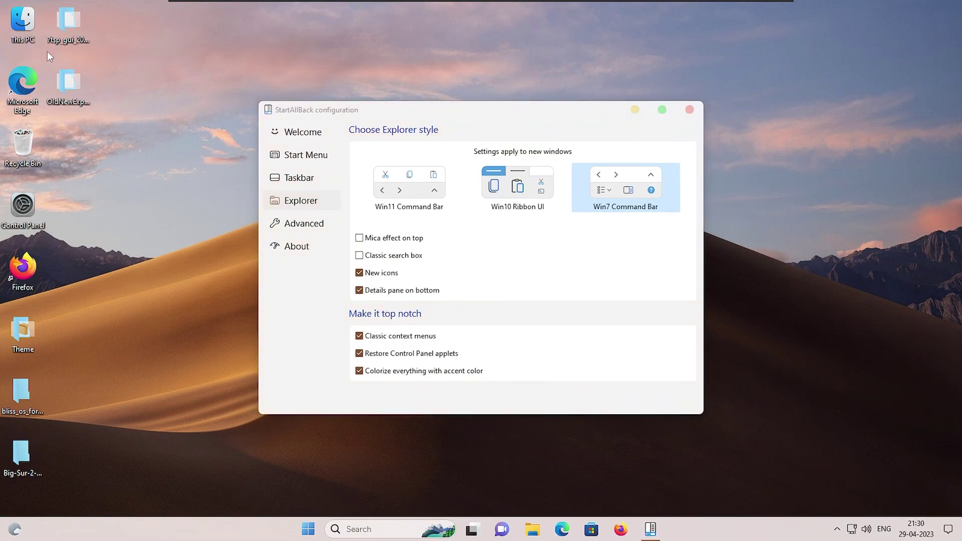
pyautogui.doubleClick(20, 33)
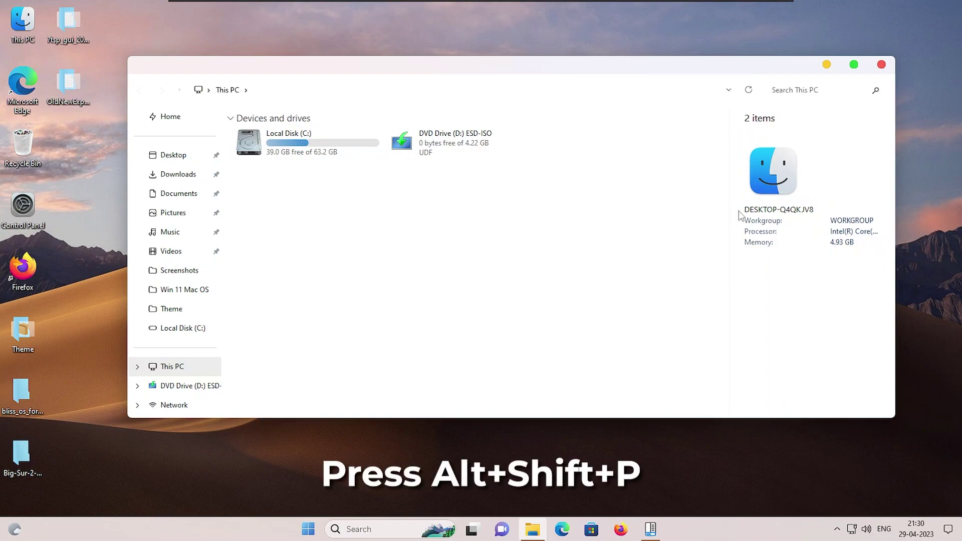
pyautogui.hotkey('alt', 'shift', 'p')
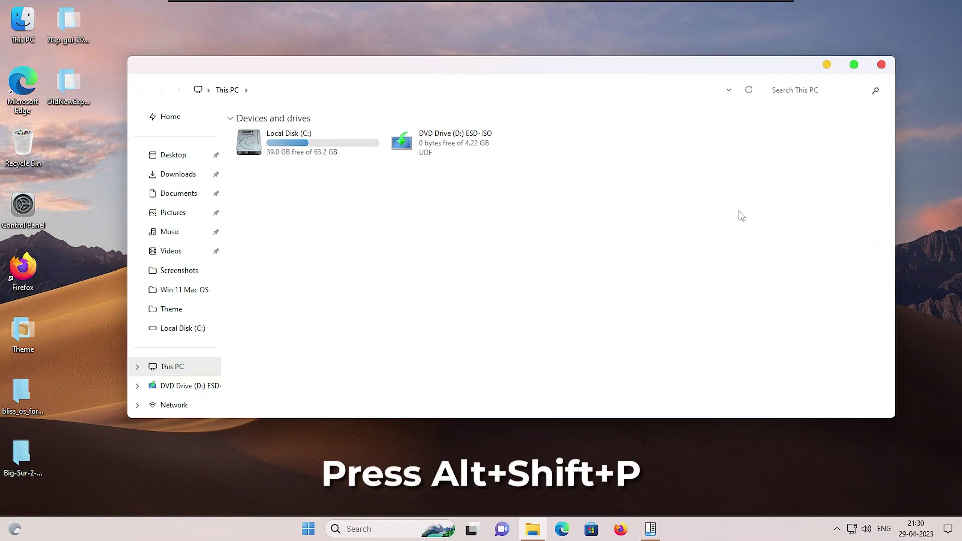
pyautogui.click(881, 64)
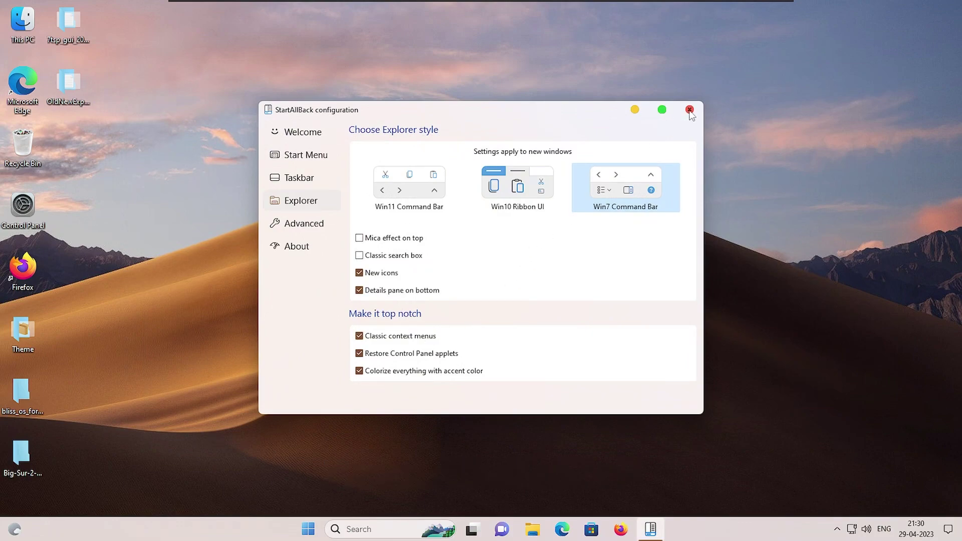
pyautogui.click(330, 227)
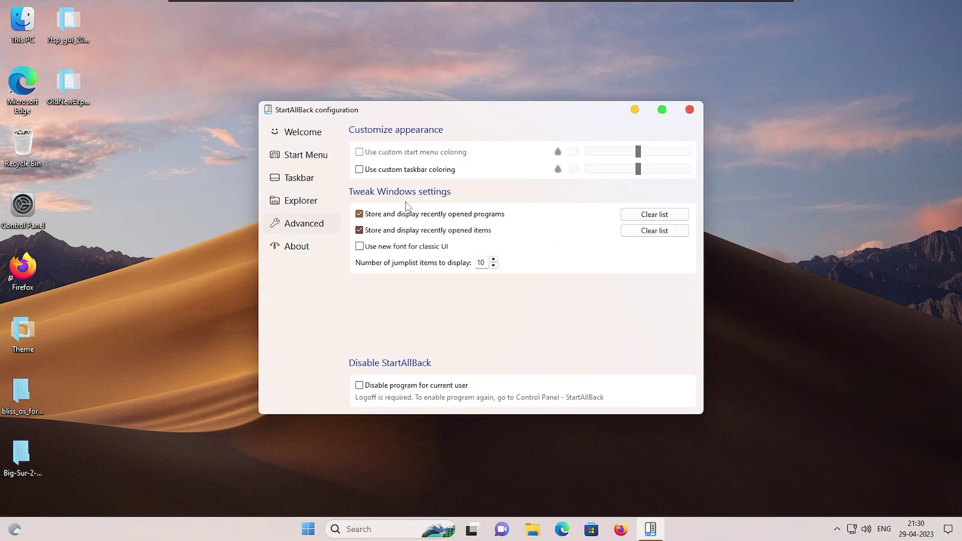
pyautogui.click(691, 113)
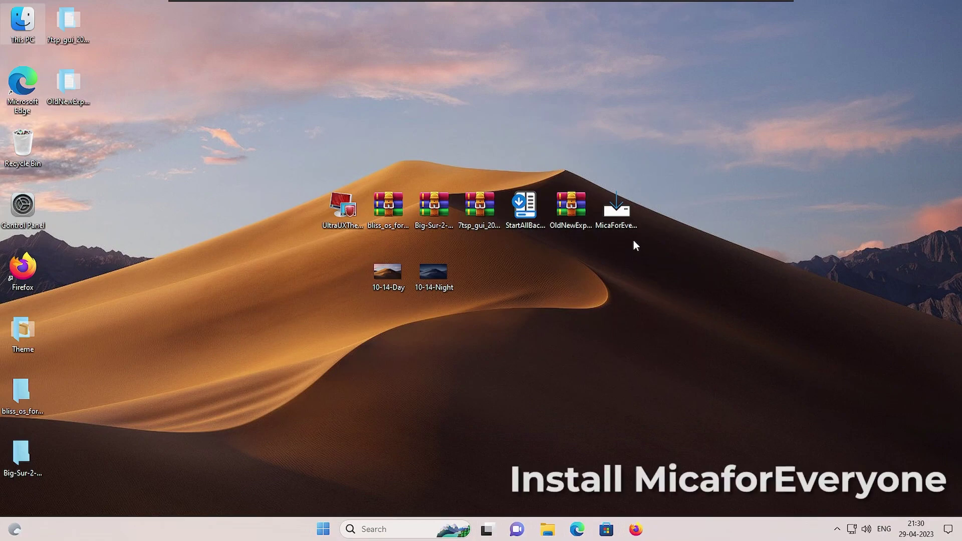
# - Install Mica For Everyone for all users, allowing it to make changes, and finish its setup
pyautogui.doubleClick(619, 214)
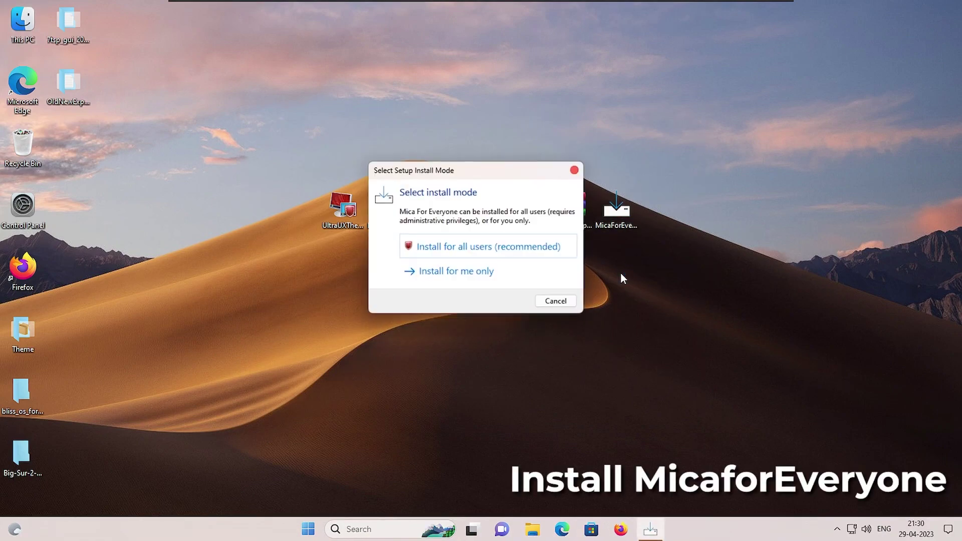
pyautogui.click(504, 246)
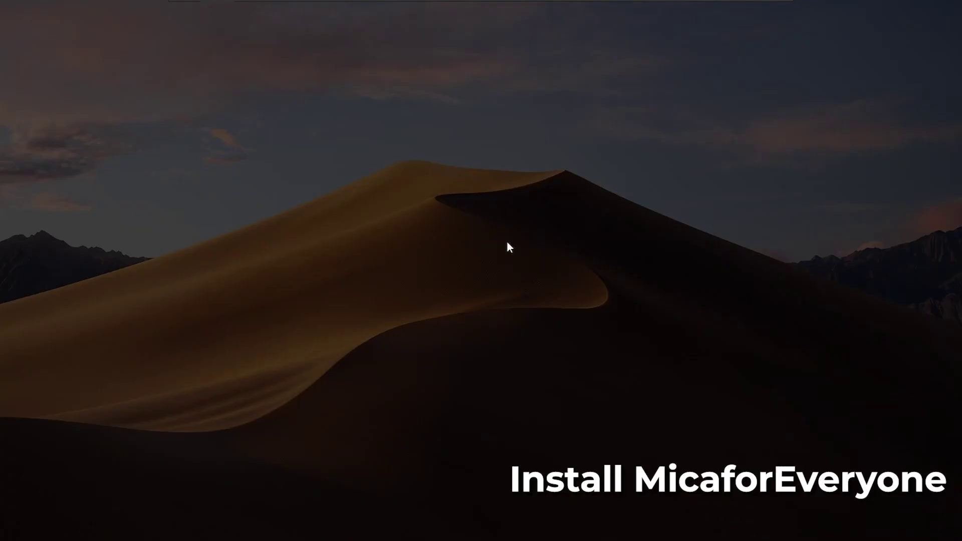
pyautogui.click(436, 367)
pyautogui.click(579, 382)
pyautogui.click(585, 382)
pyautogui.click(584, 382)
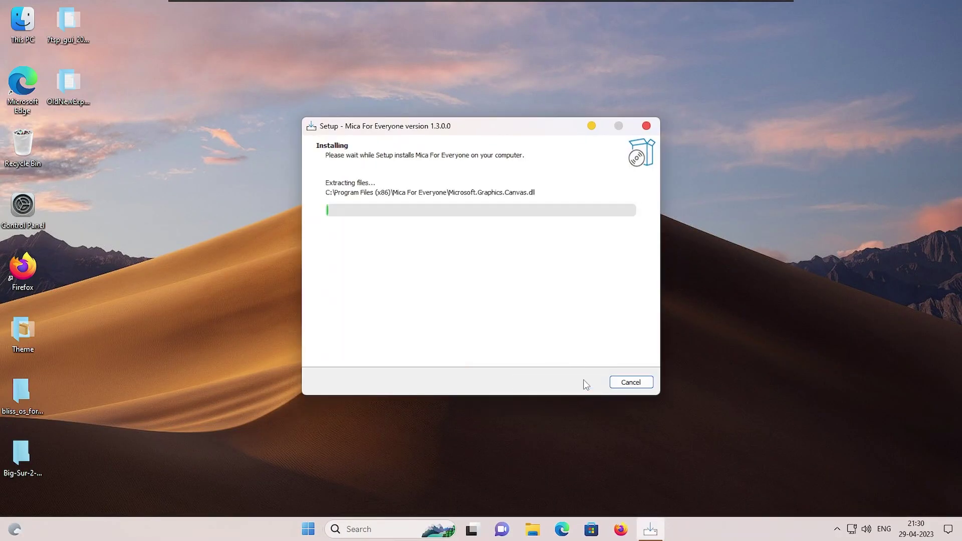
pyautogui.click(580, 383)
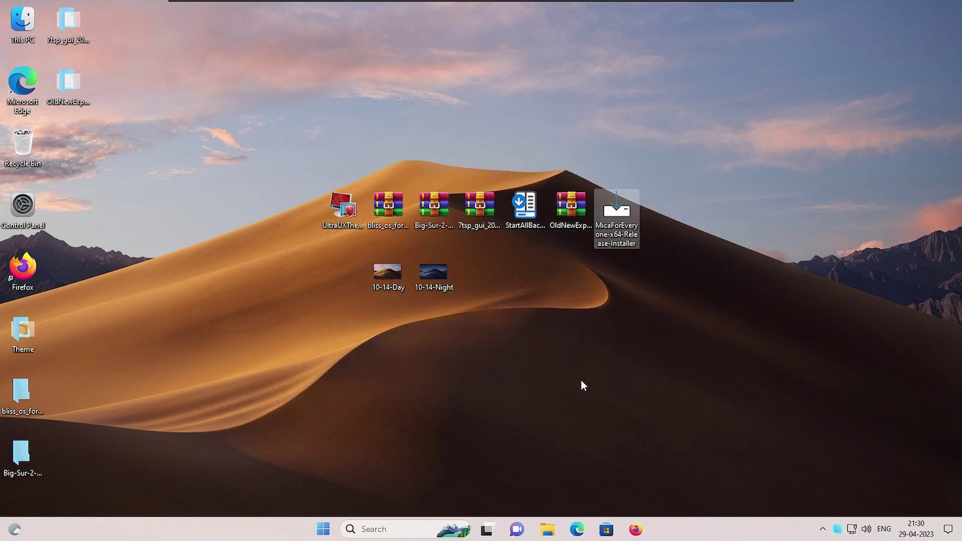
# - Make Mica For Everyone run on startup and set its Global Rule to Default titlebar color, None backdrop and Default corner mode
pyautogui.click(838, 529)
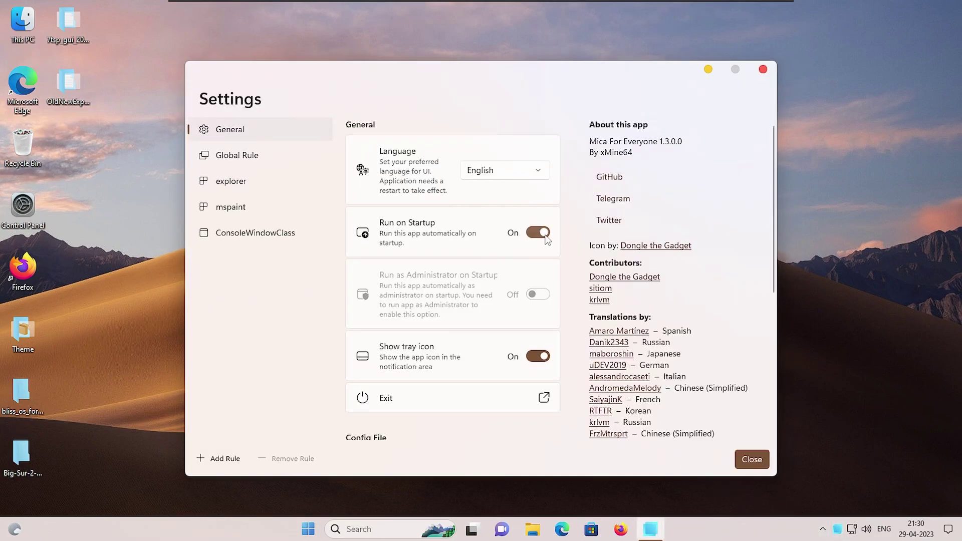
pyautogui.click(247, 158)
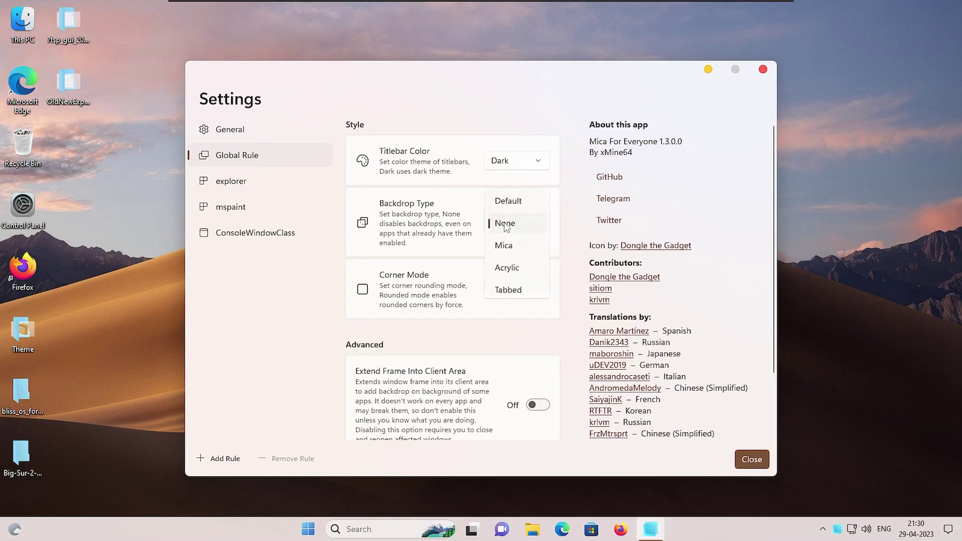
pyautogui.click(511, 230)
pyautogui.click(525, 161)
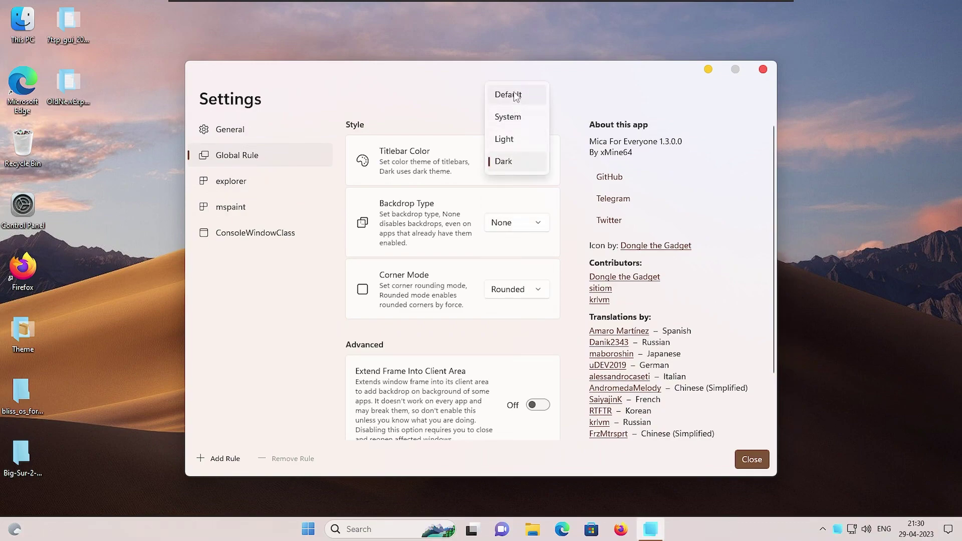
pyautogui.click(509, 95)
pyautogui.click(516, 298)
pyautogui.click(506, 254)
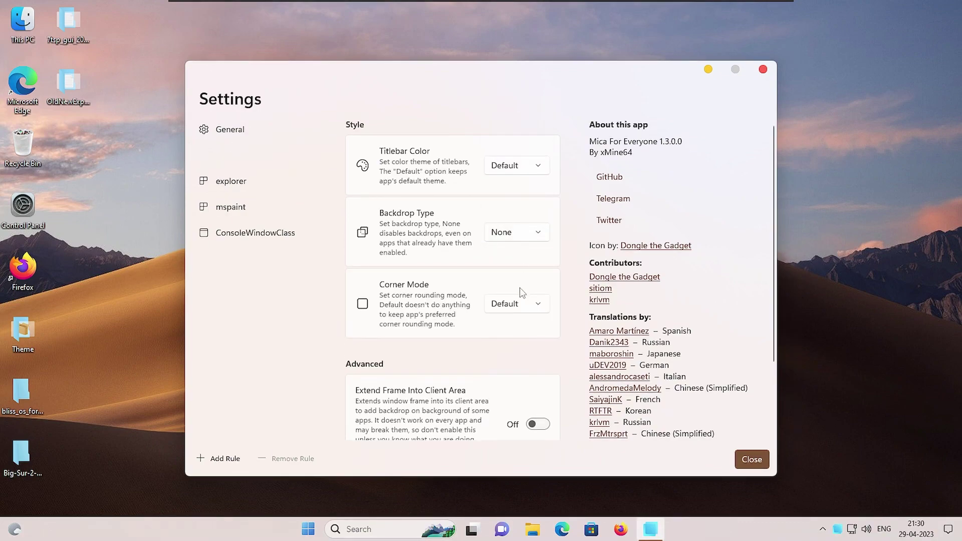
# - Set the explorer rule to Default titlebar color, None backdrop type and Default corner mode
pyautogui.click(231, 182)
pyautogui.click(516, 165)
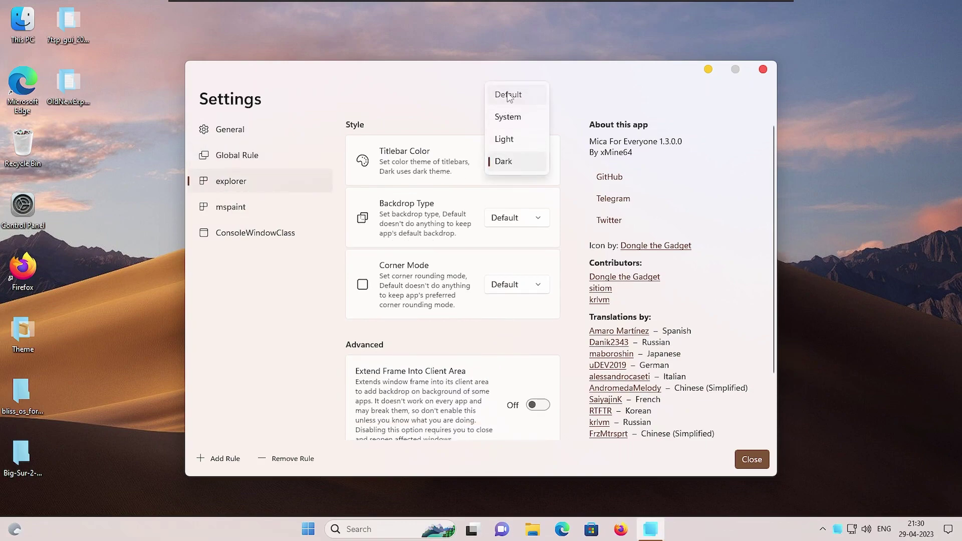
pyautogui.click(509, 94)
pyautogui.click(517, 294)
pyautogui.click(519, 299)
pyautogui.click(517, 227)
pyautogui.click(503, 250)
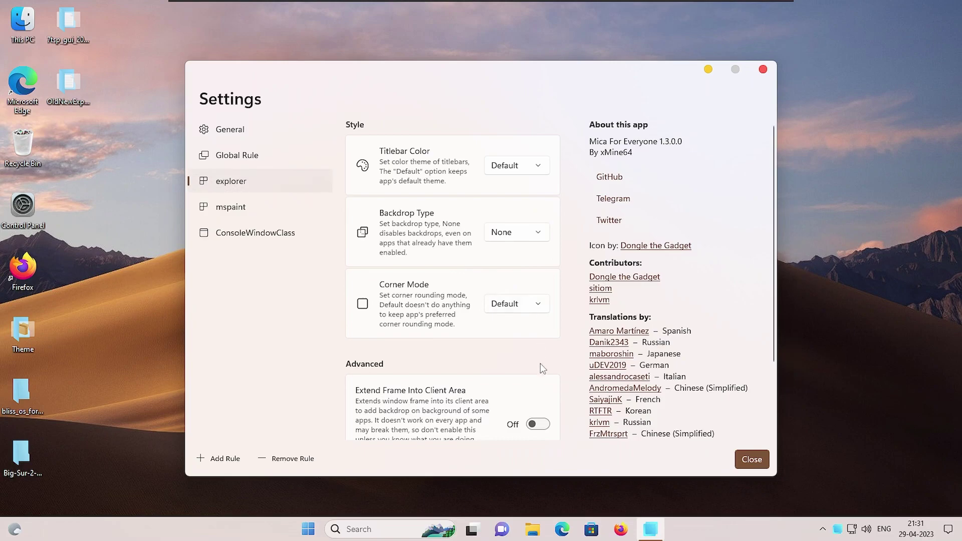
# - Look over the explorer rule and General settings of Mica For Everyone and close its settings window
pyautogui.scroll(-3, 474, 386)
pyautogui.click(254, 130)
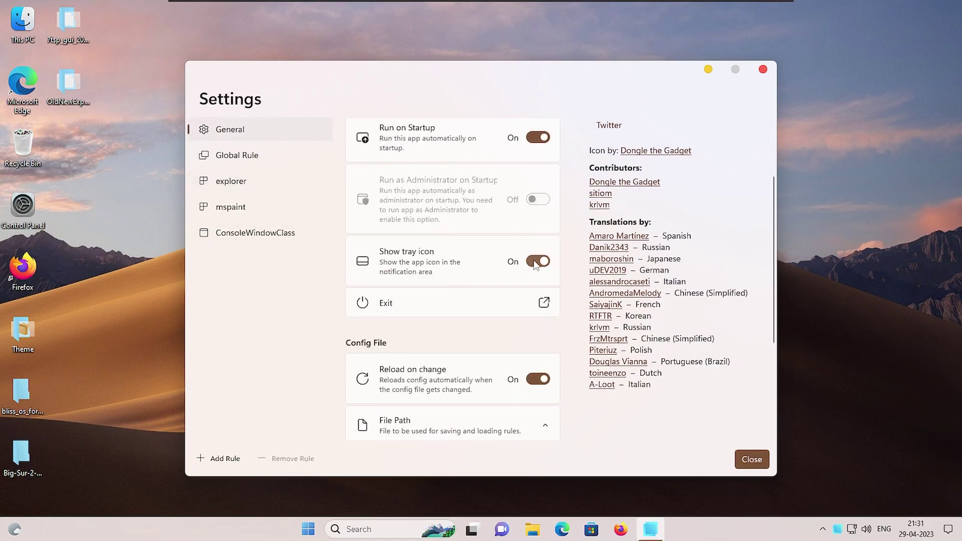
pyautogui.scroll(2, 525, 171)
pyautogui.click(761, 70)
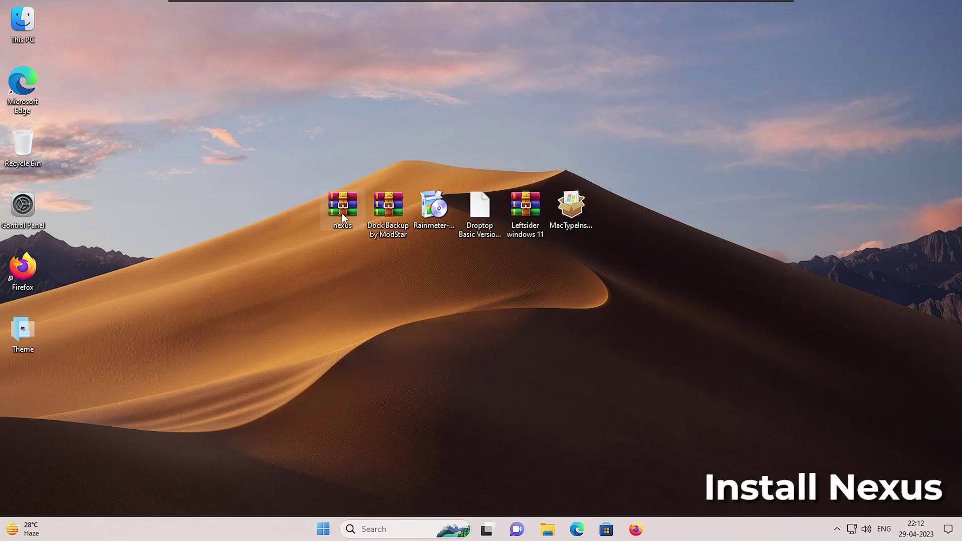
# - Extract the nexus archive from the desktop into its own folder and open that folder
pyautogui.rightClick(342, 214)
pyautogui.moveTo(415, 237)
pyautogui.click(545, 271)
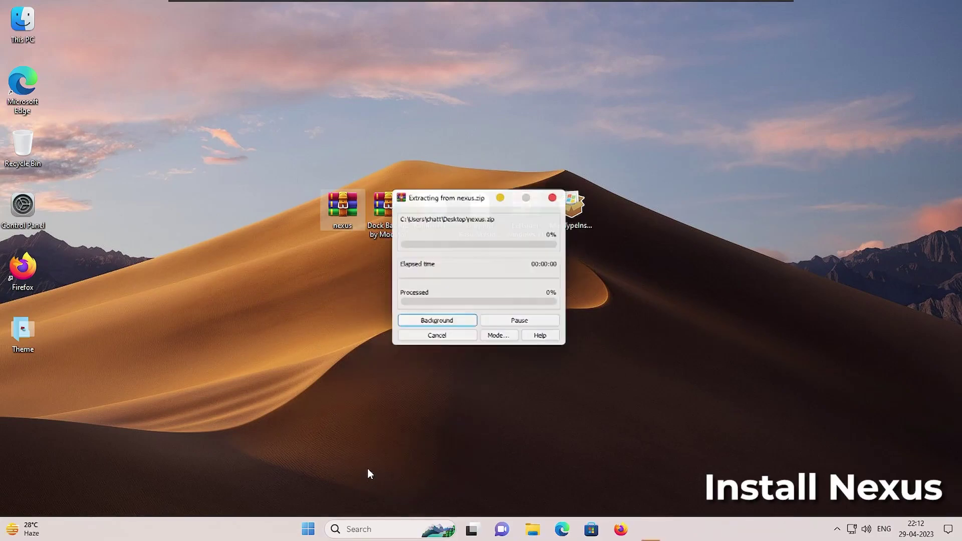
pyautogui.press('Return')
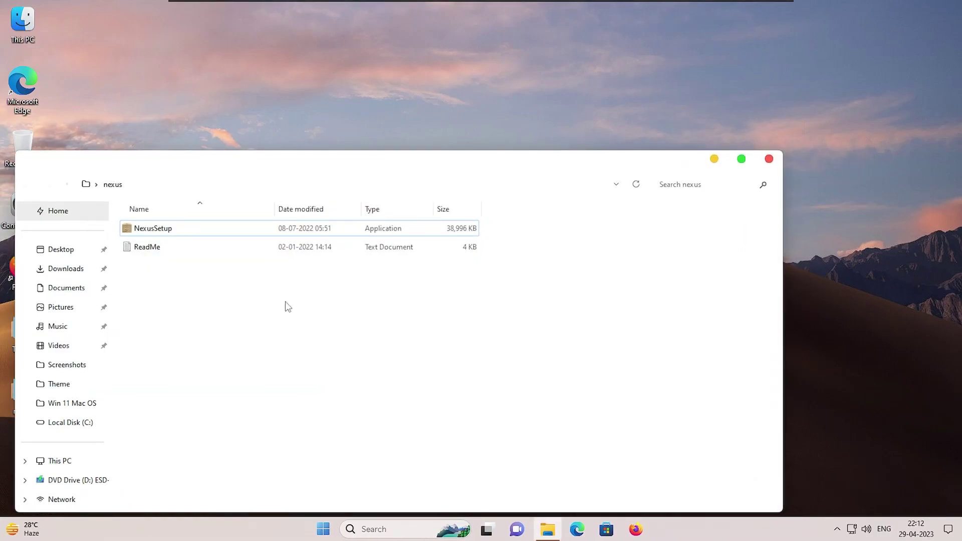
pyautogui.moveTo(294, 169); pyautogui.dragTo(391, 98)
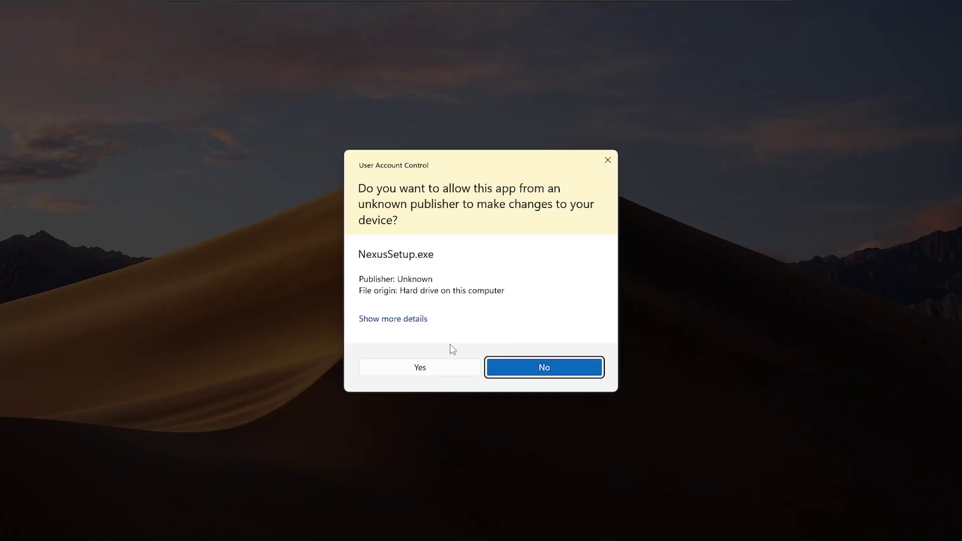
# - Install Nexus 22.7 in English, allowing it to make changes and accepting the license, launch it and close the nexus folder
pyautogui.click(445, 366)
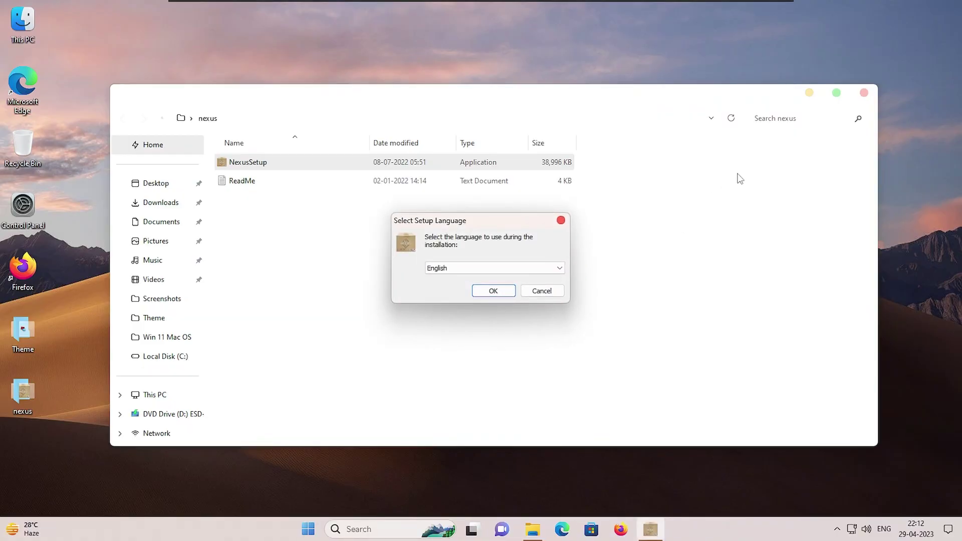
pyautogui.click(498, 293)
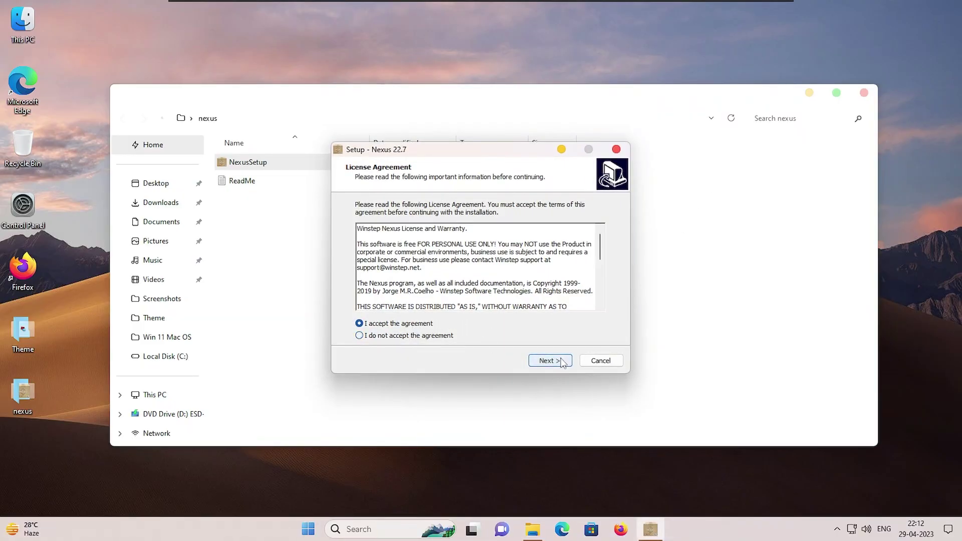
pyautogui.click(550, 360)
pyautogui.click(551, 361)
pyautogui.click(551, 361)
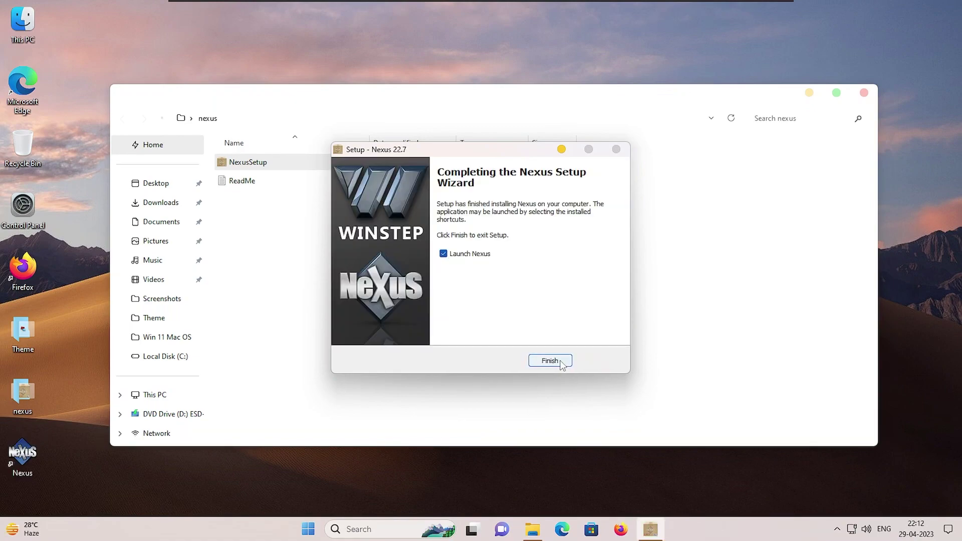
pyautogui.click(565, 361)
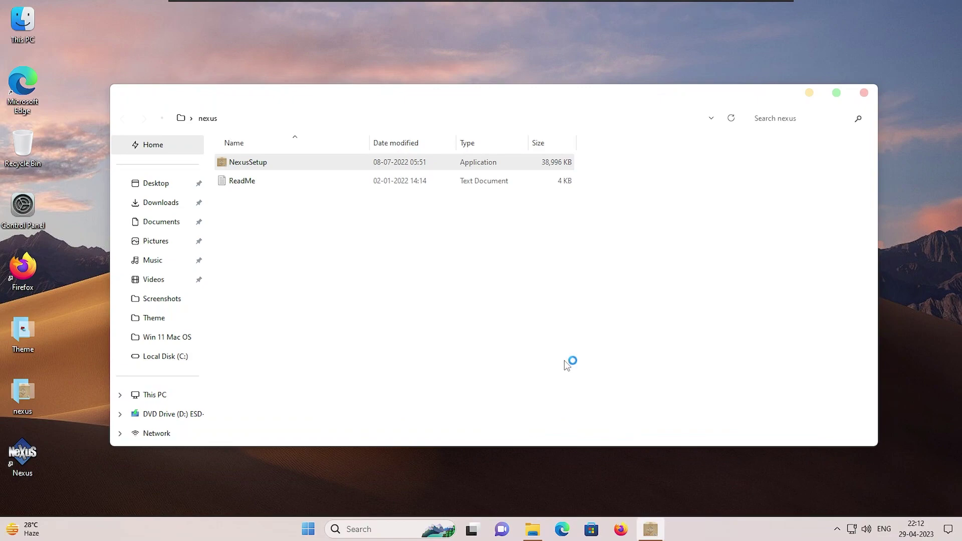
pyautogui.click(862, 93)
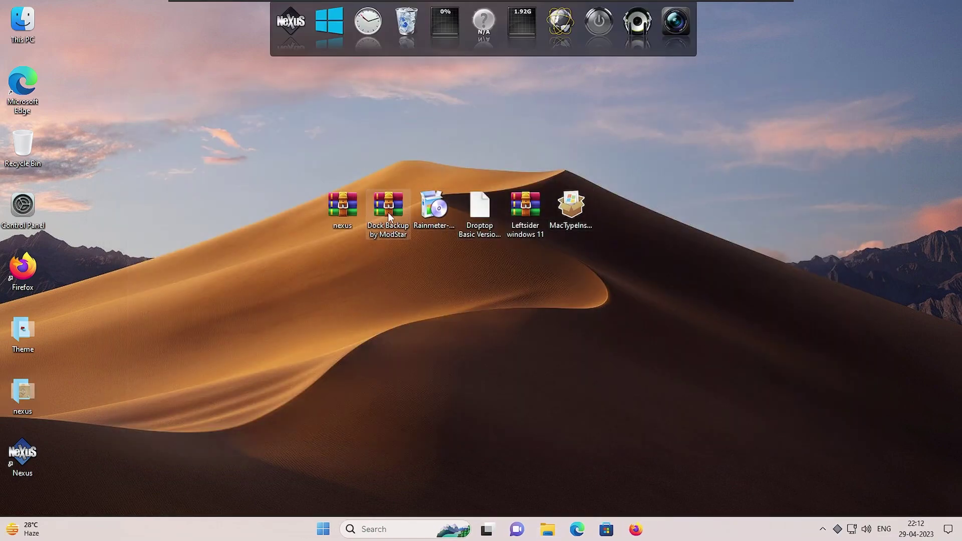
# - Extract the Dock Backup by ModStar archive into its own folder and open the inner Dock Backup by ModStar folder
pyautogui.rightClick(387, 212)
pyautogui.moveTo(521, 237)
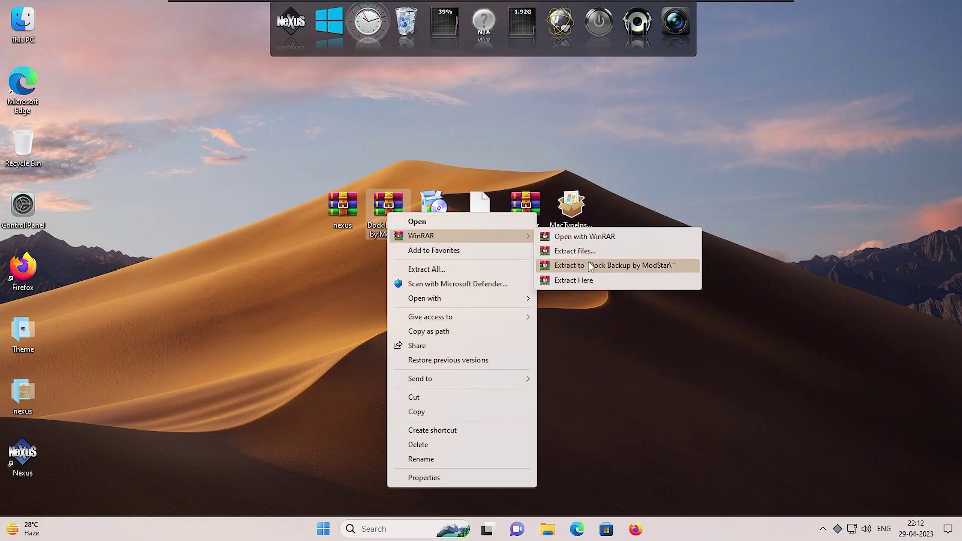
pyautogui.click(590, 267)
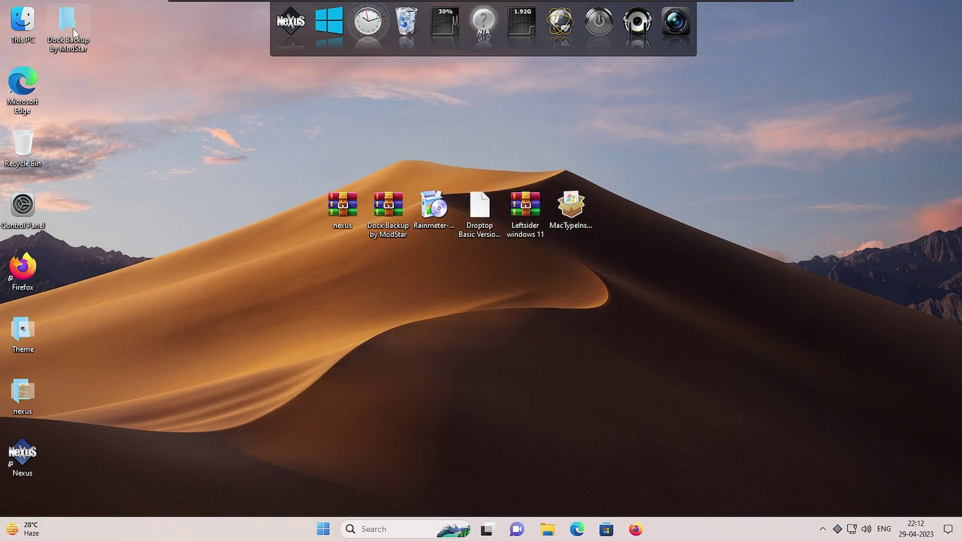
pyautogui.doubleClick(73, 28)
pyautogui.doubleClick(286, 163)
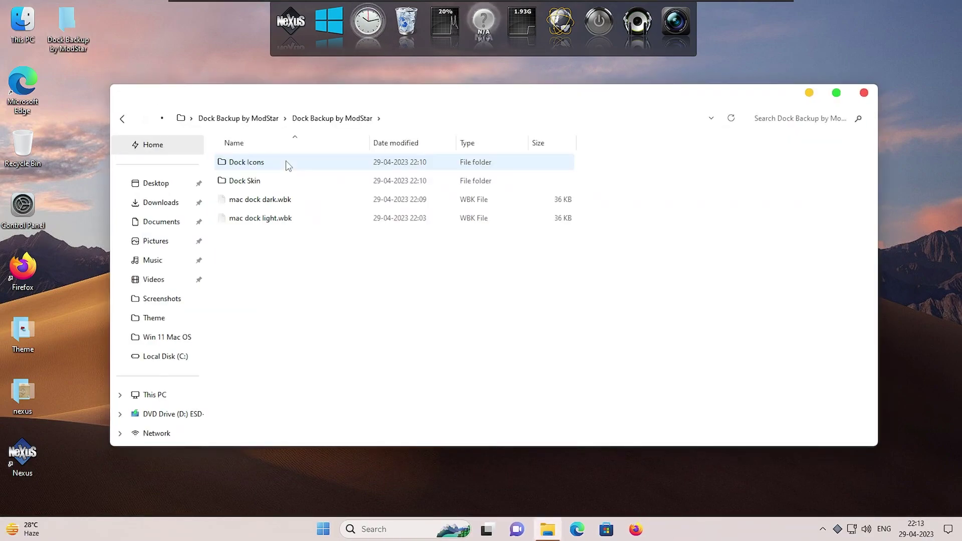
# - Copy the Dock Icons folder from the dock backup to the root of Local Disk (C:)
pyautogui.doubleClick(288, 163)
pyautogui.hotkey('alt', 'Left')
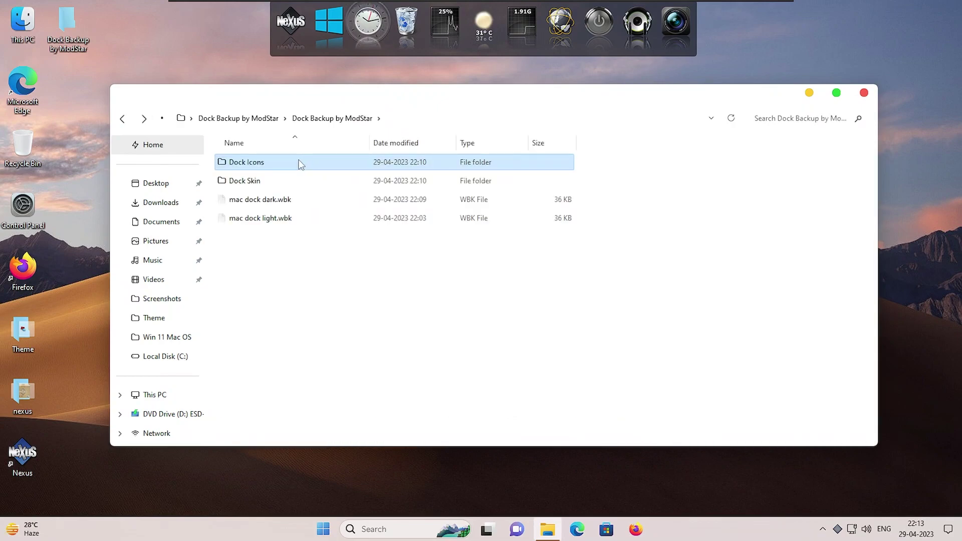
pyautogui.rightClick(299, 163)
pyautogui.click(348, 413)
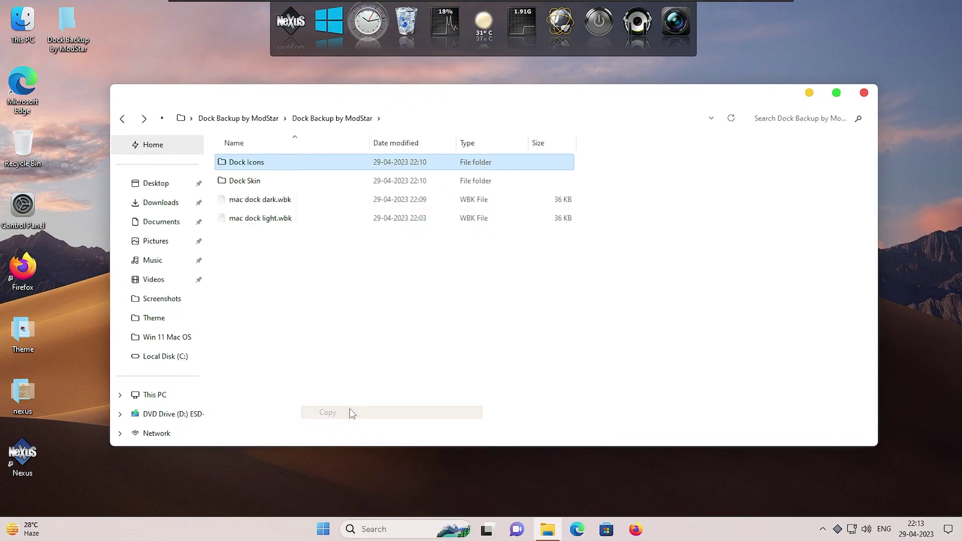
pyautogui.click(166, 356)
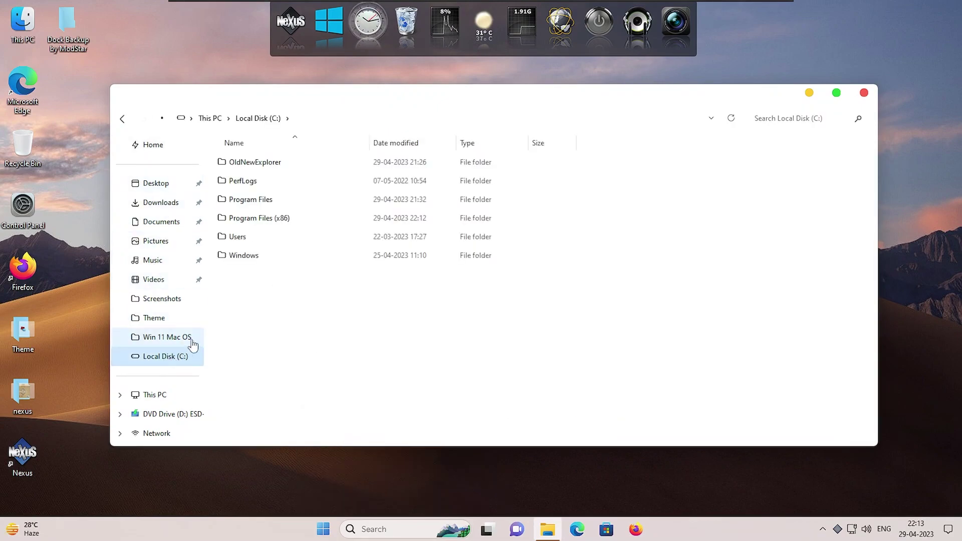
pyautogui.rightClick(275, 334)
pyautogui.click(304, 403)
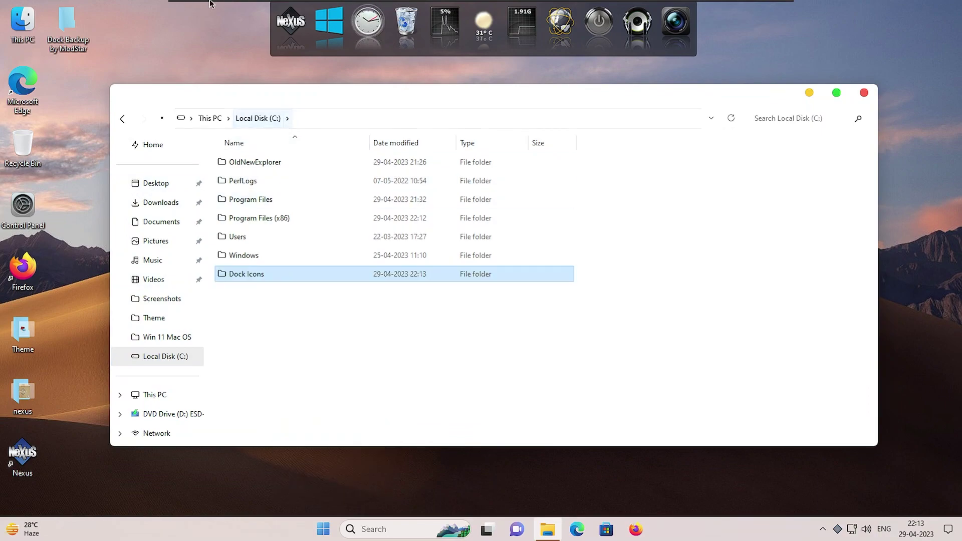
# - Open the dock backup's Dock Skin folder, minimize it, and open the running indicator folder from the Nexus Appearance preferences
pyautogui.click(122, 119)
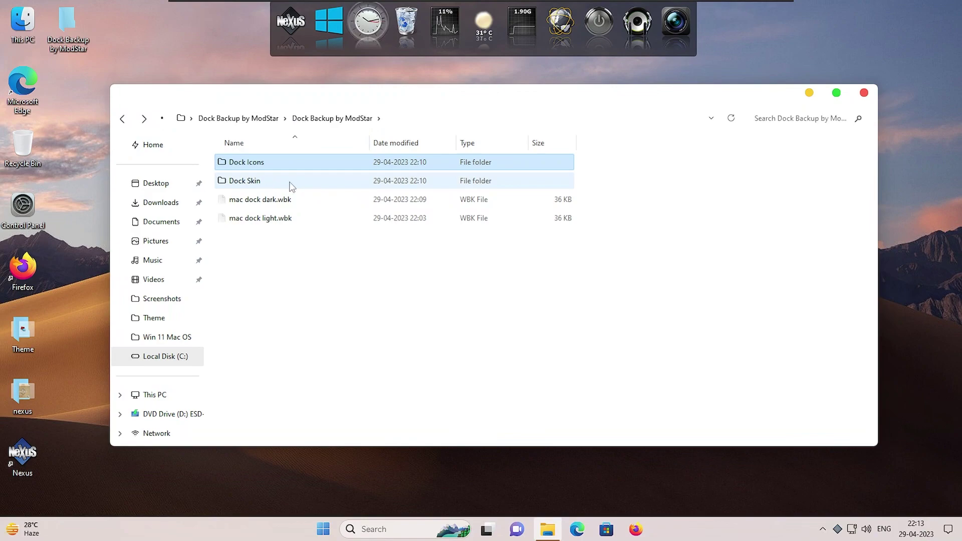
pyautogui.doubleClick(292, 185)
pyautogui.click(809, 93)
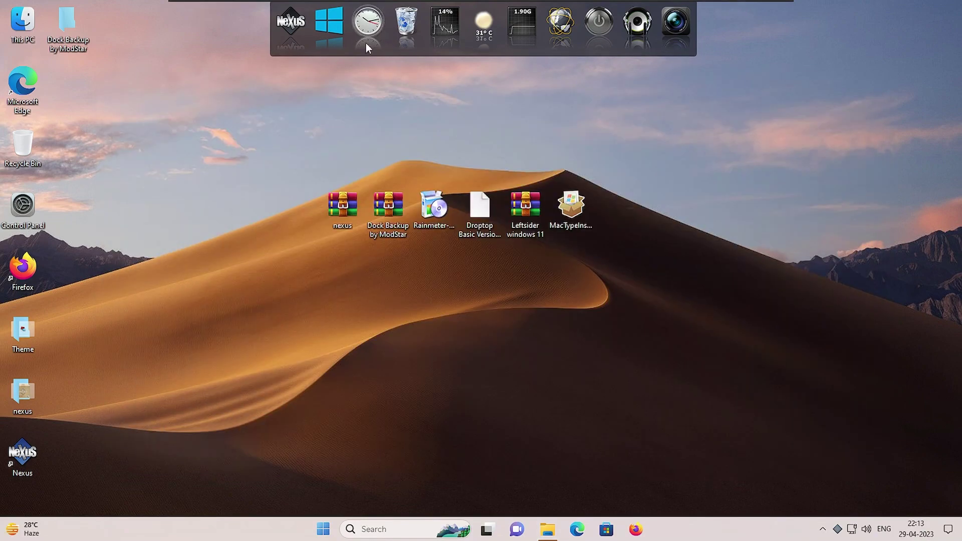
pyautogui.click(311, 50)
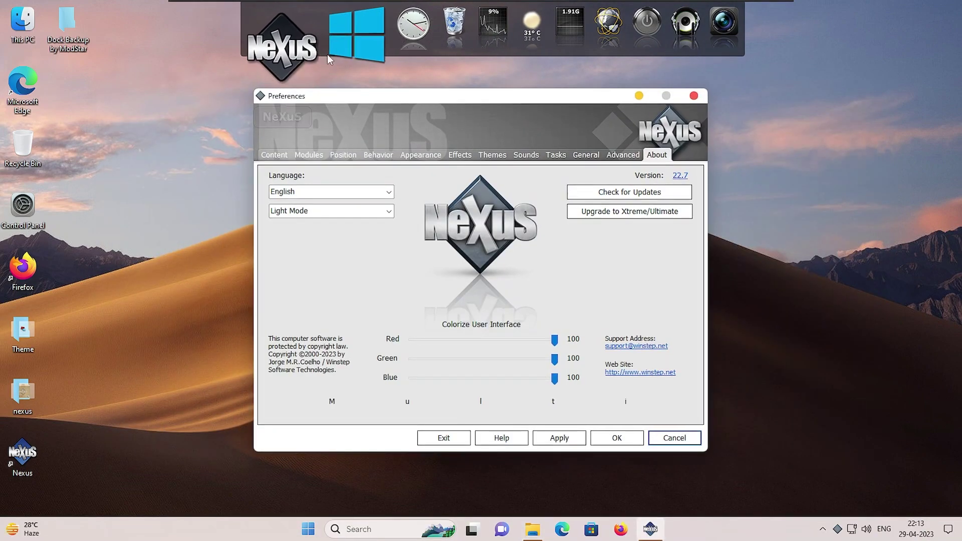
pyautogui.click(434, 156)
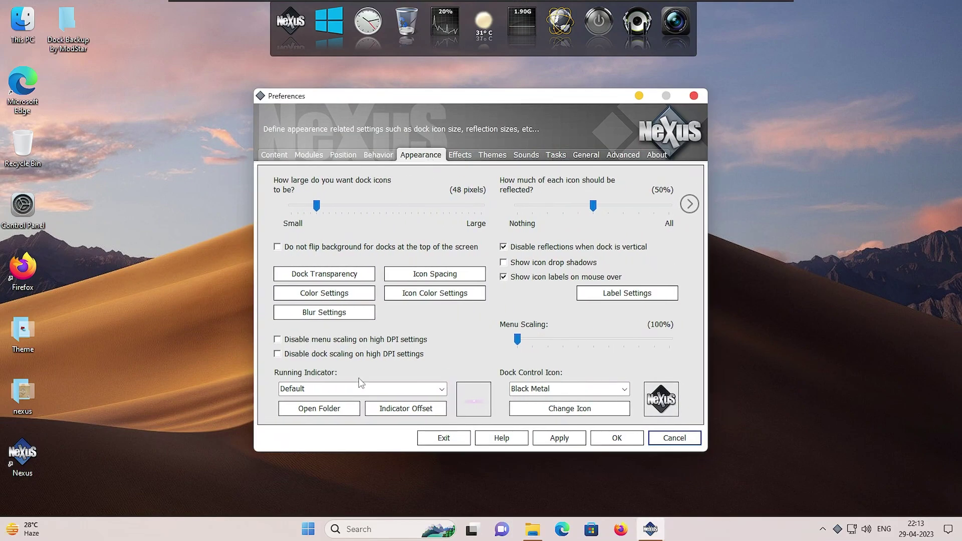
pyautogui.click(319, 409)
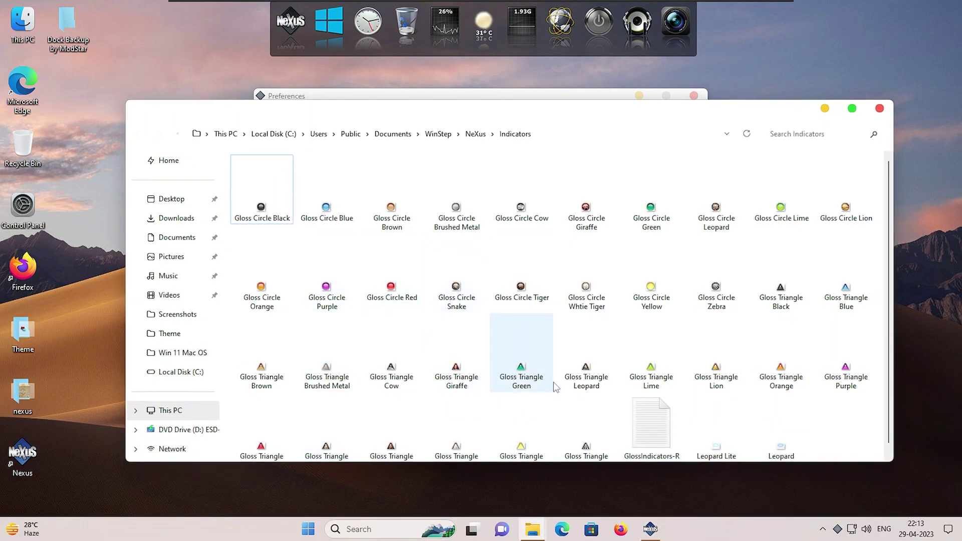
# - Copy the Indicators image from the Dock Skin folder into the Nexus Indicators folder and close the Indicators window
pyautogui.moveTo(532, 536)
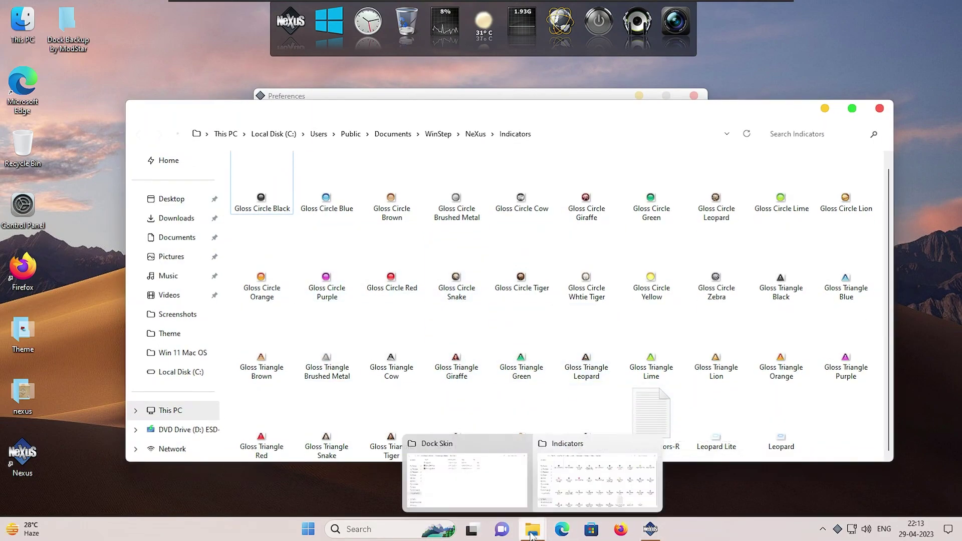
pyautogui.click(488, 484)
pyautogui.rightClick(295, 163)
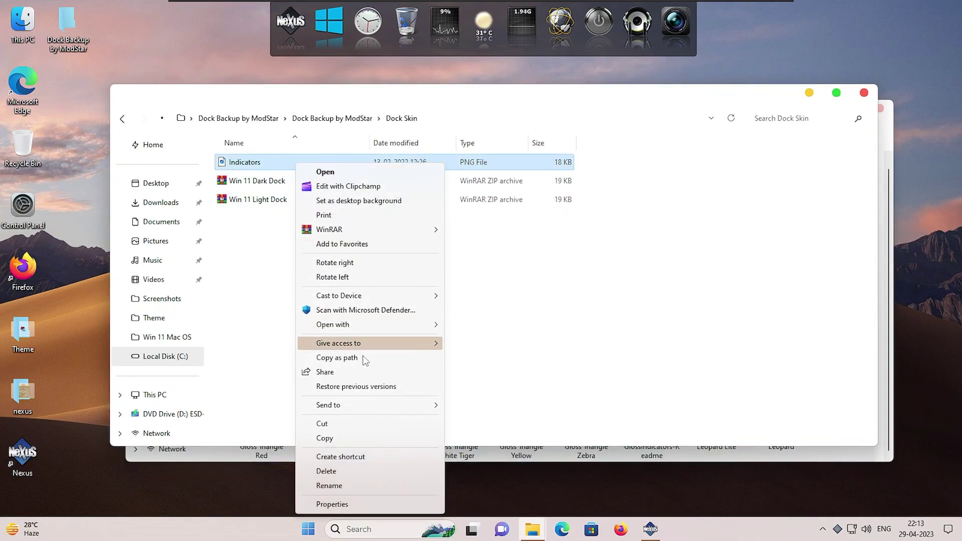
pyautogui.click(374, 437)
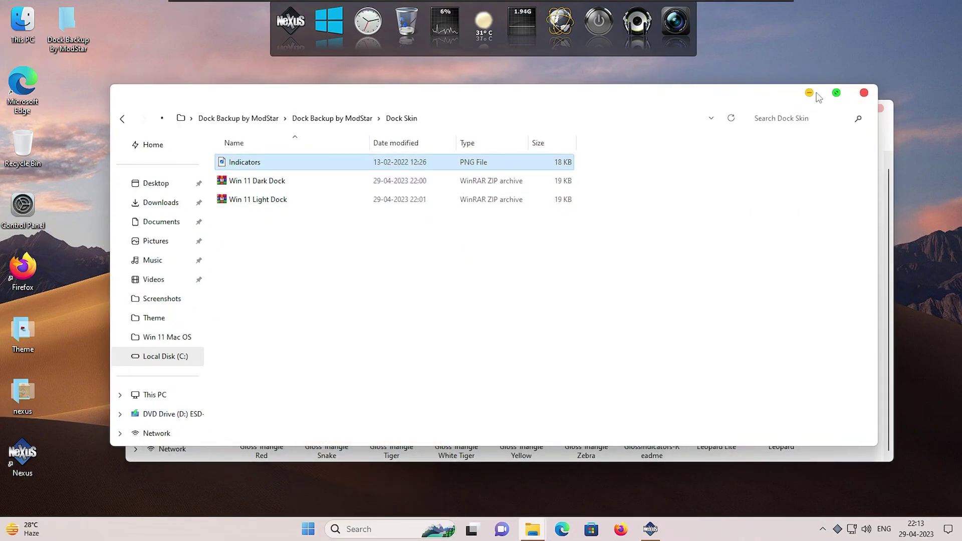
pyautogui.click(809, 93)
pyautogui.rightClick(852, 421)
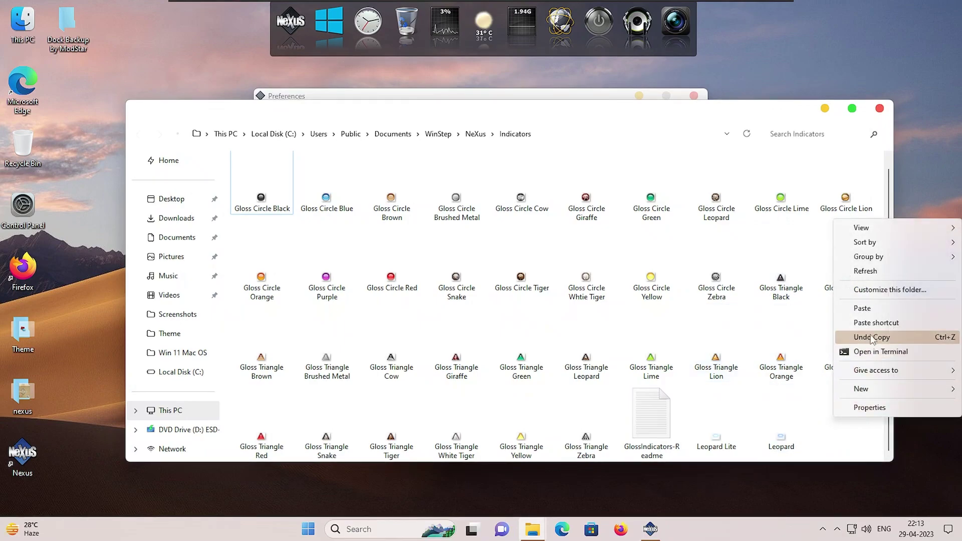
pyautogui.click(861, 308)
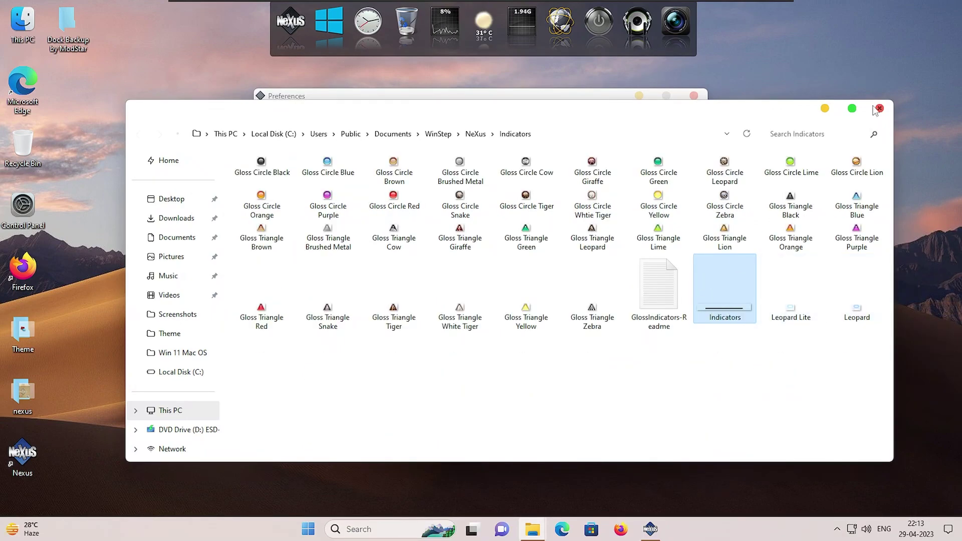
pyautogui.click(878, 109)
# - Import the Win 11 Dark Dock theme into Nexus from the desktop backup's Dock Skin folder and select it in the theme list
pyautogui.click(506, 158)
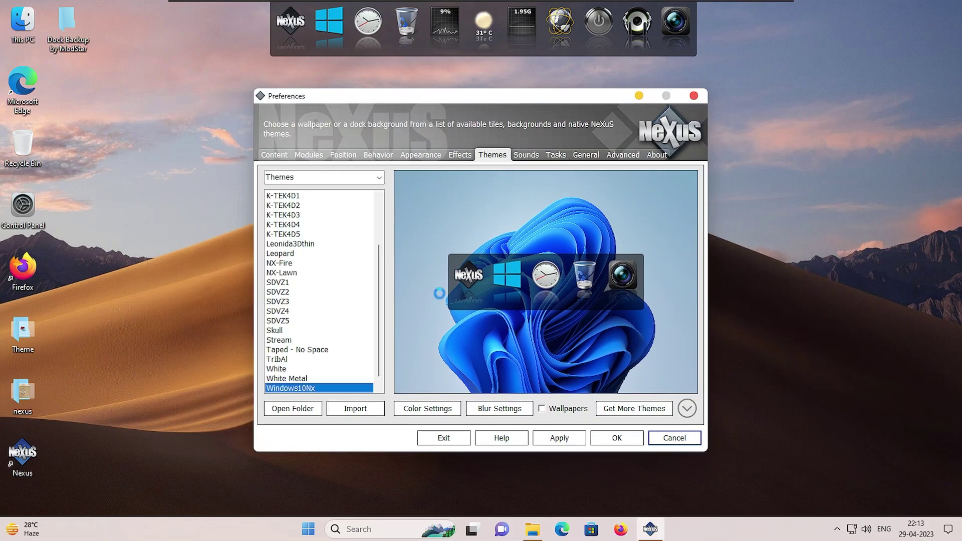
pyautogui.click(355, 408)
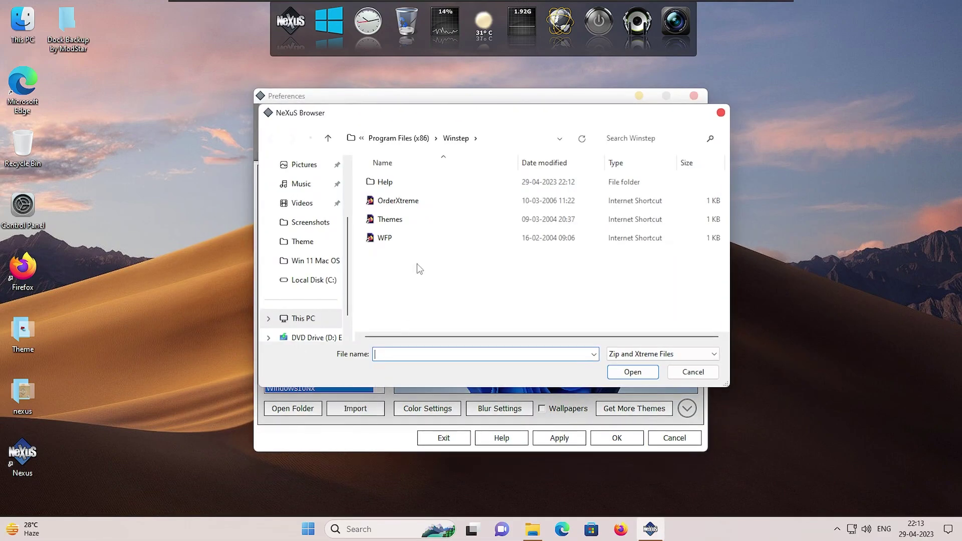
pyautogui.click(303, 203)
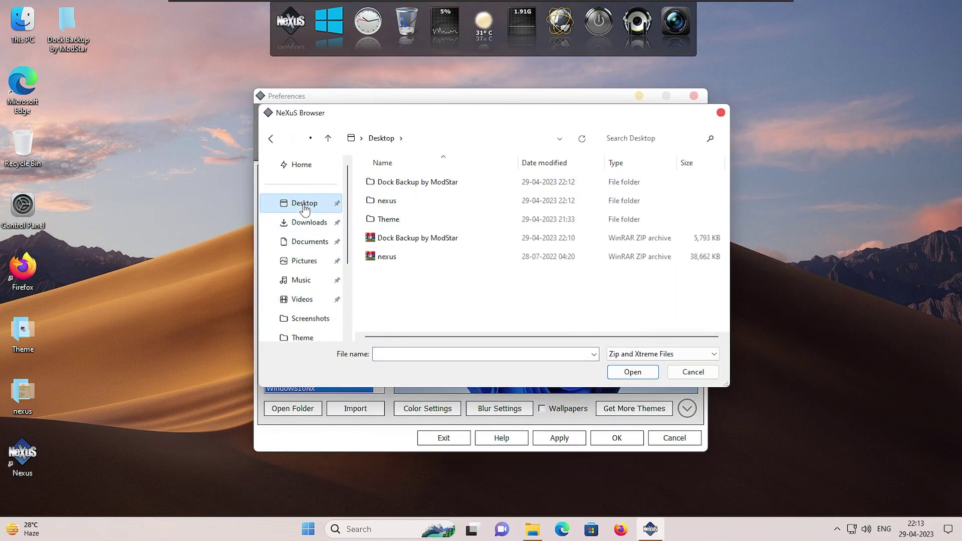
pyautogui.doubleClick(410, 184)
pyautogui.doubleClick(409, 183)
pyautogui.doubleClick(387, 200)
pyautogui.click(418, 182)
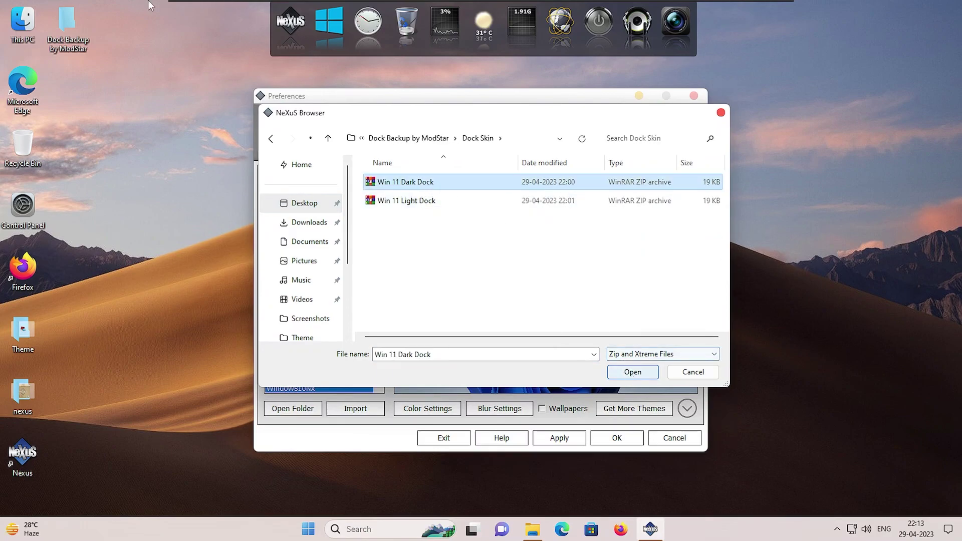
pyautogui.click(644, 373)
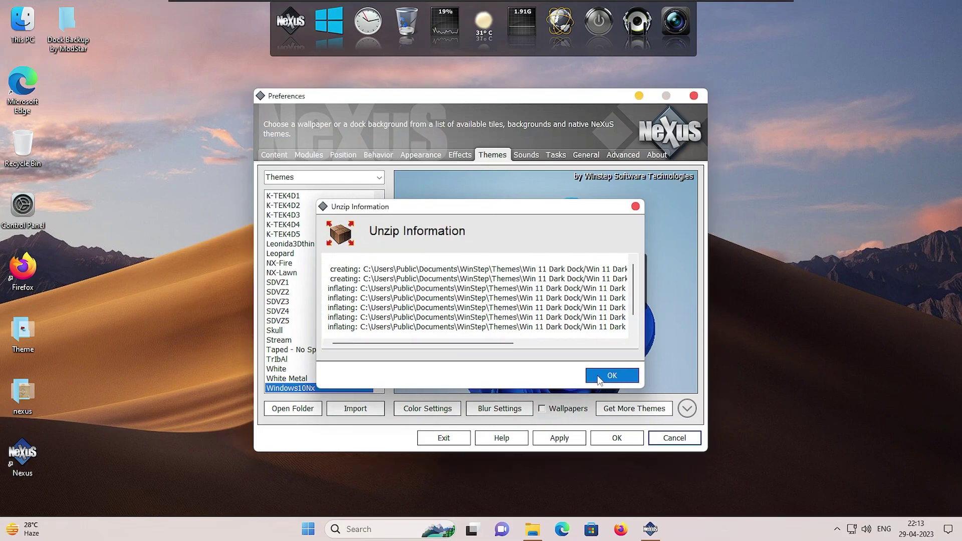
pyautogui.click(611, 376)
pyautogui.click(323, 371)
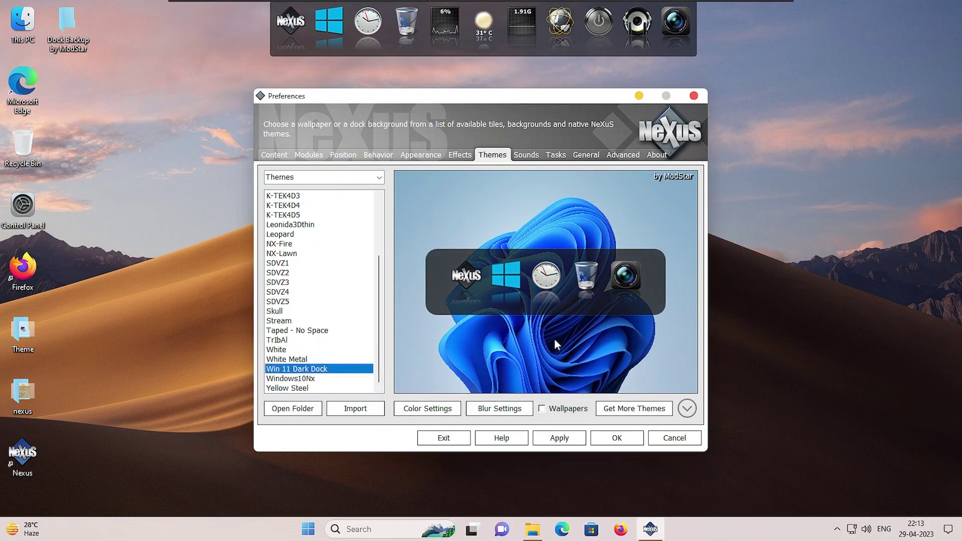
# - Import the Win 11 Light Dock theme from the Dock Skin folder into Nexus
pyautogui.click(355, 408)
pyautogui.click(419, 200)
pyautogui.click(633, 373)
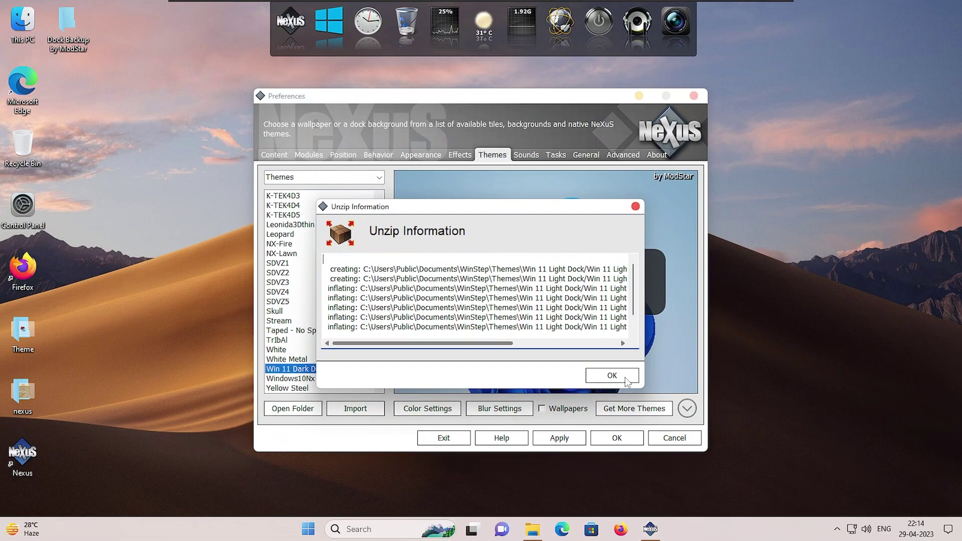
pyautogui.click(614, 376)
pyautogui.scroll(-1, 329, 388)
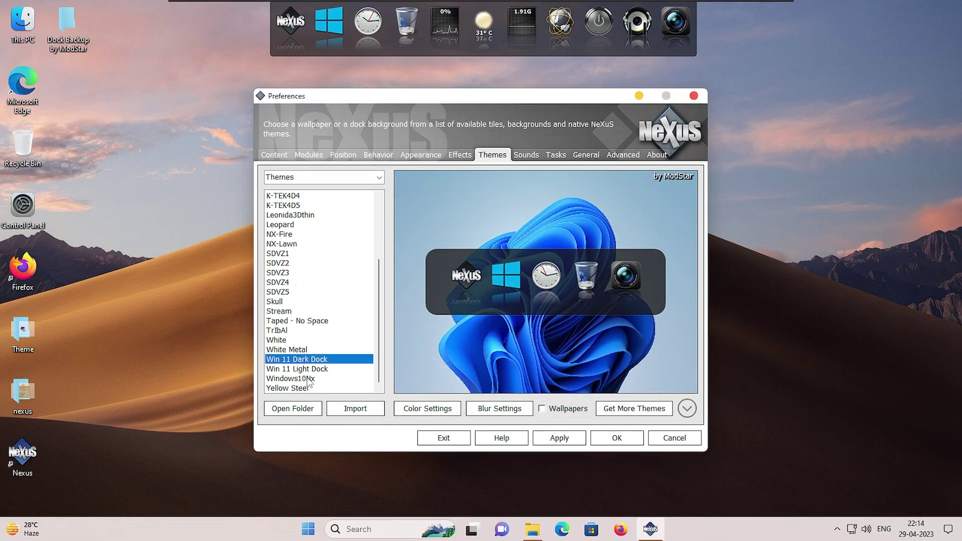
# - Select the Win 11 Light Dock theme and restore Nexus from mac dock light.wbk in the desktop backup, applying the preferences
pyautogui.click(313, 369)
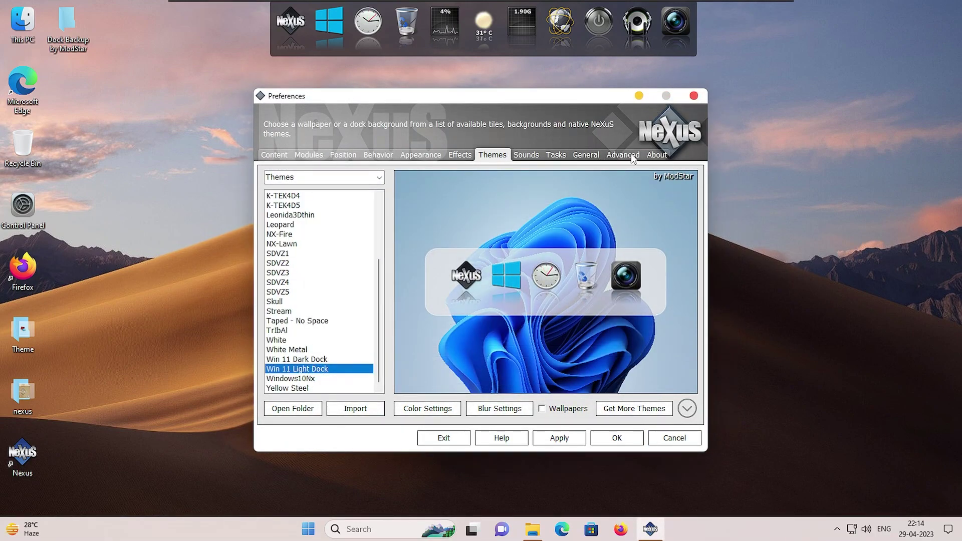
pyautogui.click(624, 155)
pyautogui.click(604, 405)
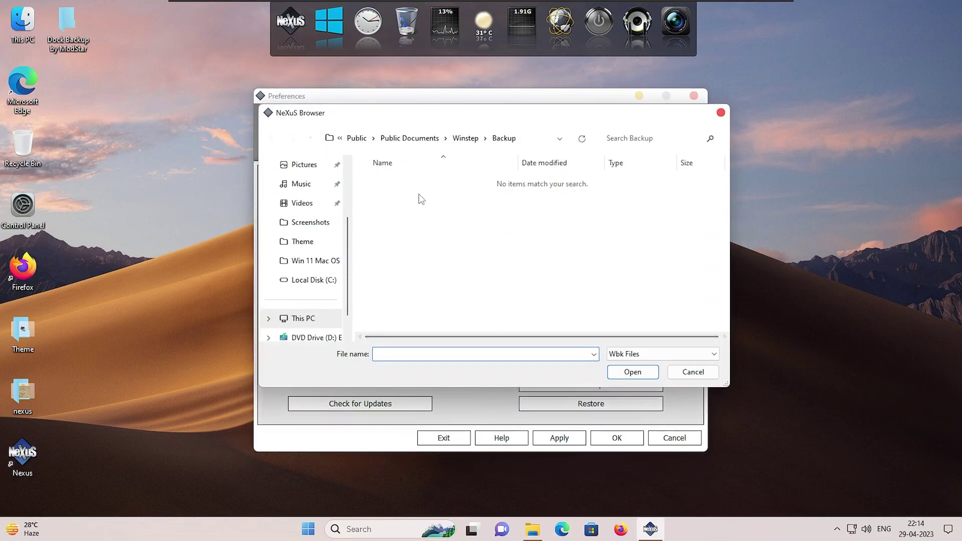
pyautogui.scroll(5, 311, 240)
pyautogui.click(305, 184)
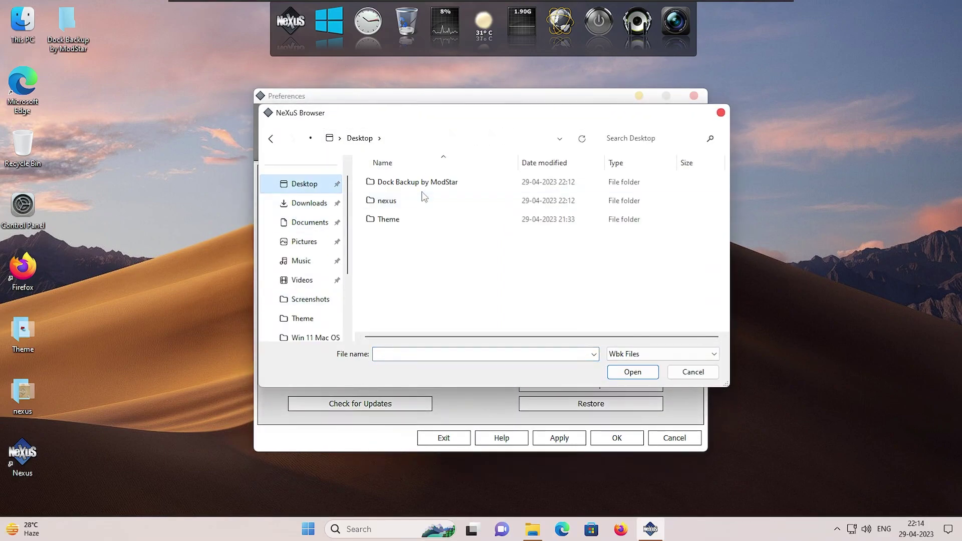
pyautogui.doubleClick(425, 183)
pyautogui.doubleClick(425, 184)
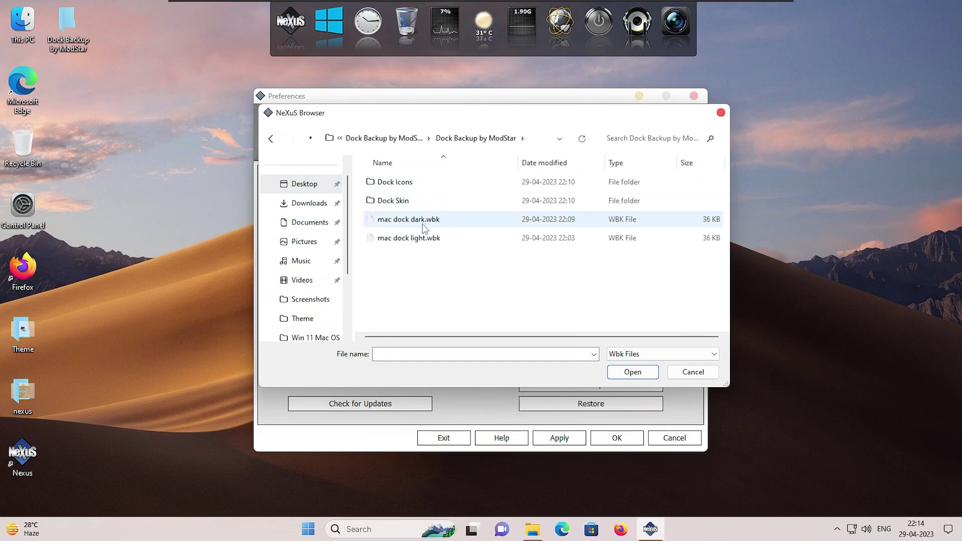
pyautogui.click(409, 239)
pyautogui.click(633, 372)
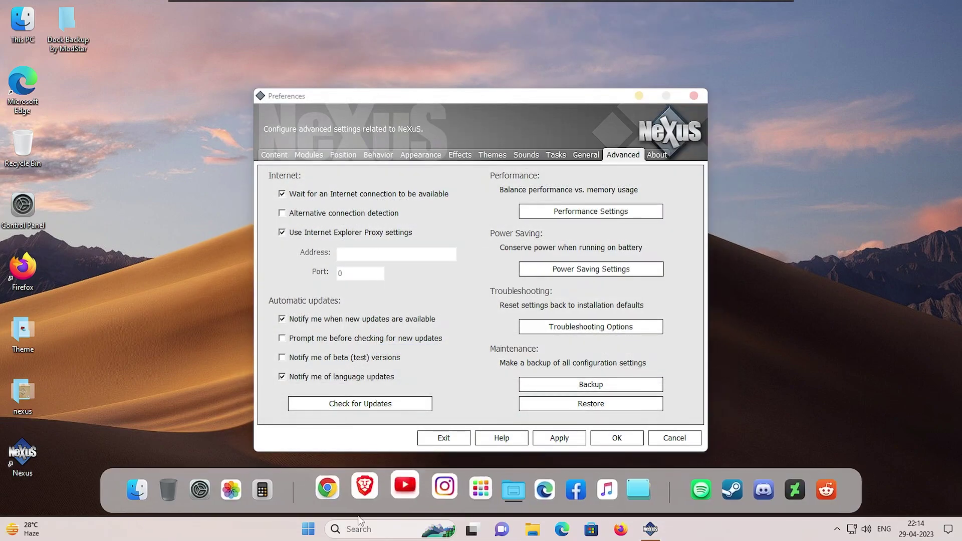
pyautogui.click(557, 439)
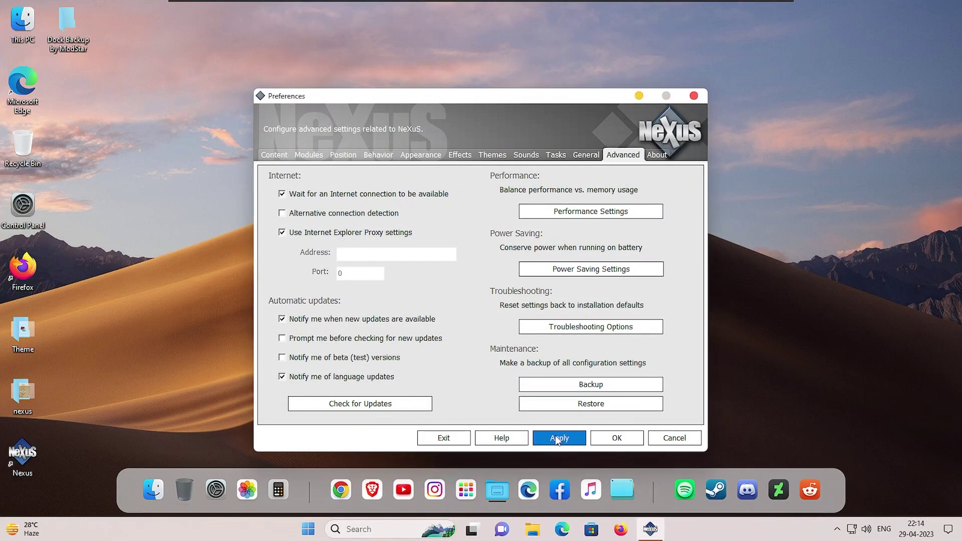
pyautogui.click(616, 439)
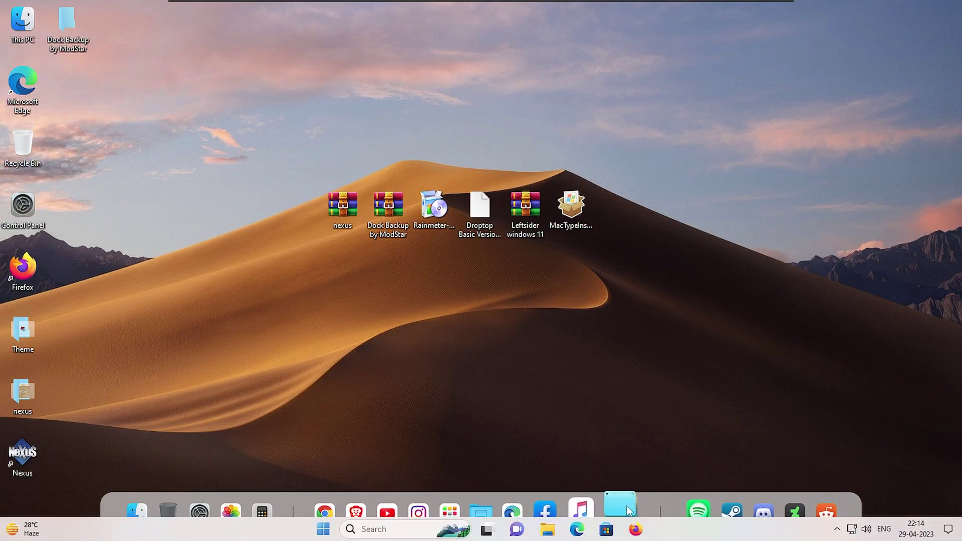
# - Set the Windows taskbar to hide automatically
pyautogui.click(451, 509)
pyautogui.click(798, 335)
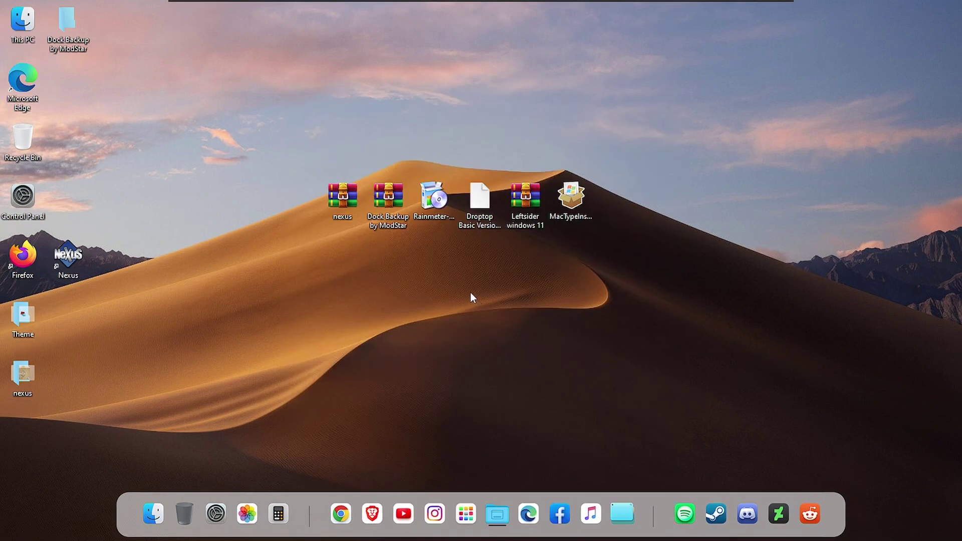
# - Install Rainmeter from the desktop installer as a standard installation, allow it to make changes, and finish with Run Rainmeter enabled
pyautogui.rightClick(432, 198)
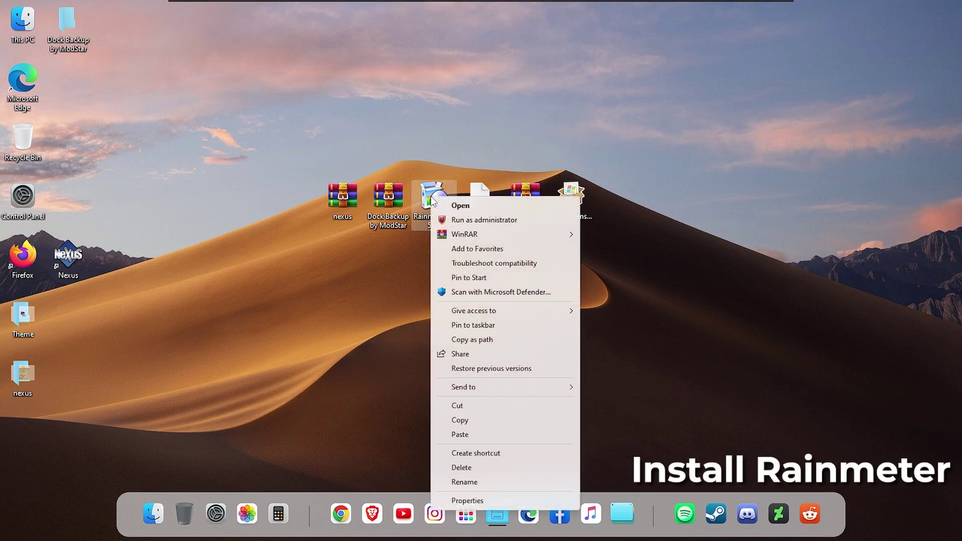
pyautogui.click(455, 205)
pyautogui.click(484, 303)
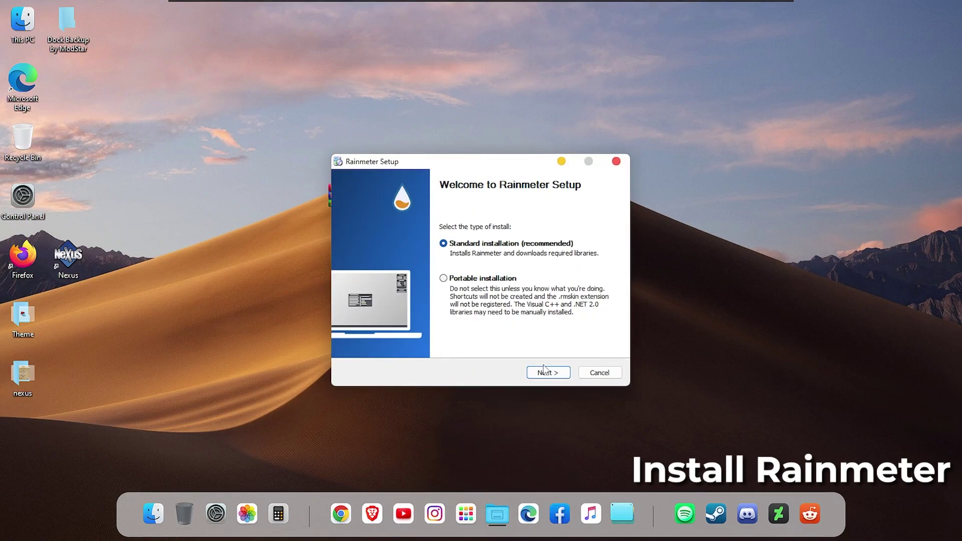
pyautogui.click(548, 372)
pyautogui.click(549, 373)
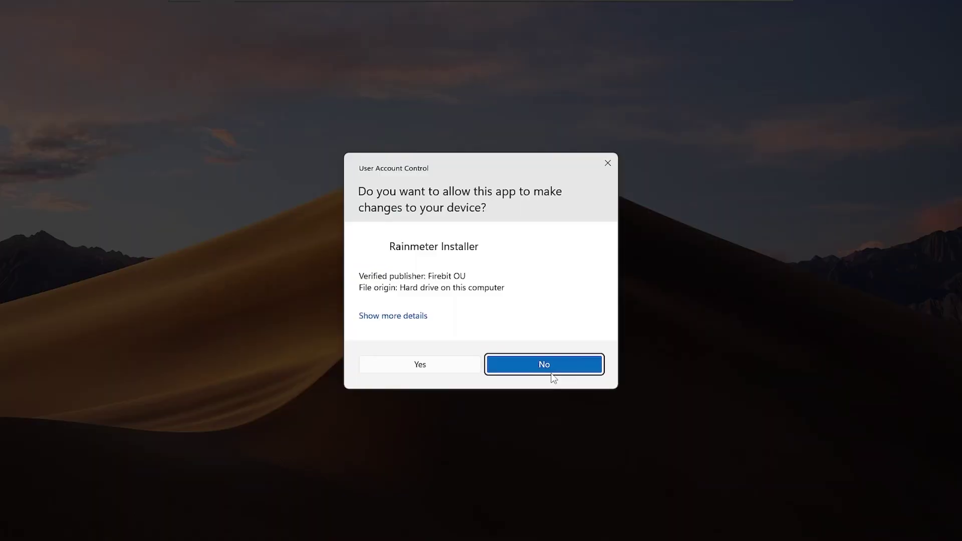
pyautogui.click(426, 367)
pyautogui.click(550, 371)
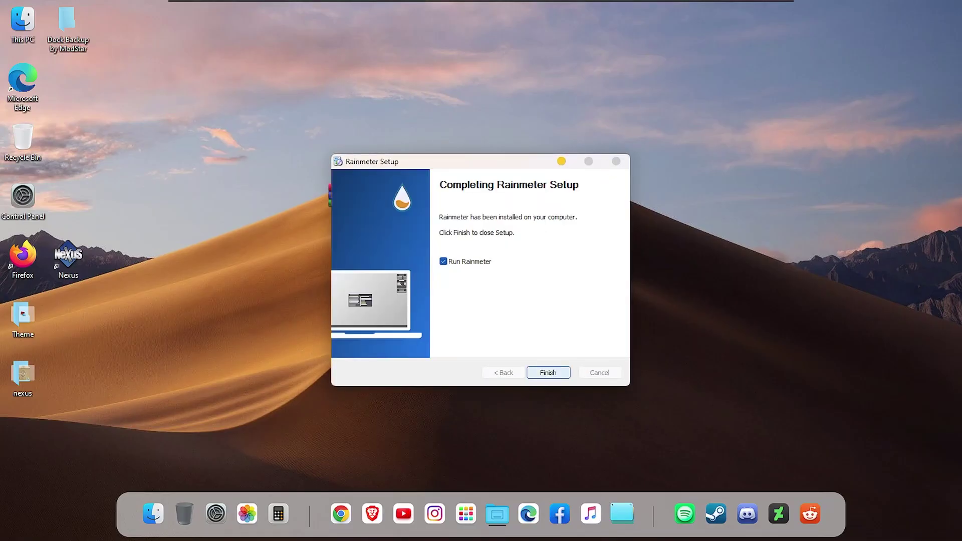
pyautogui.click(558, 372)
# - Unload all of Rainmeter's default illustro skins from the desktop
pyautogui.rightClick(567, 341)
pyautogui.click(602, 474)
pyautogui.rightClick(866, 23)
pyautogui.click(901, 164)
pyautogui.rightClick(871, 69)
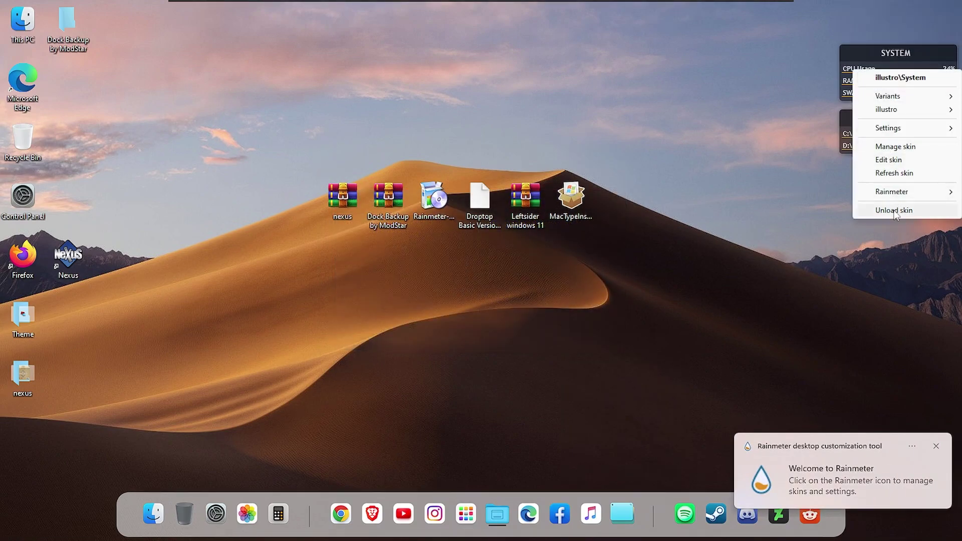
pyautogui.click(901, 210)
pyautogui.rightClick(870, 124)
pyautogui.click(897, 258)
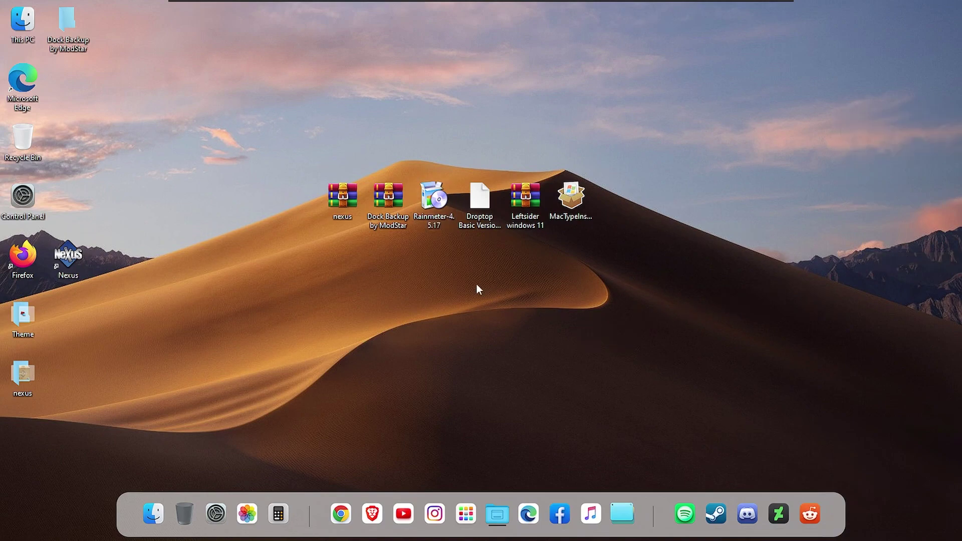
# - Install the Droptop Basic Version.rmskin package from the desktop with all components and its included skins loaded
pyautogui.doubleClick(483, 207)
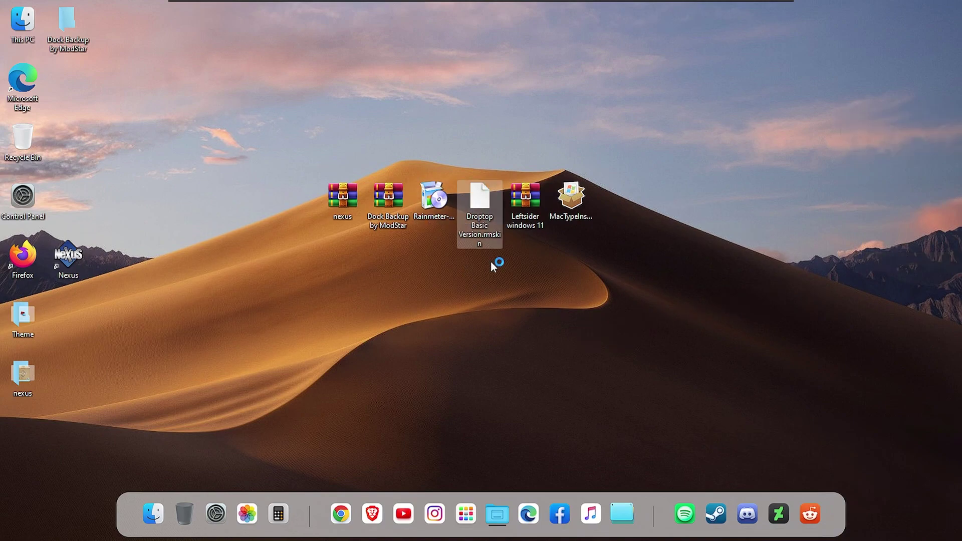
pyautogui.scroll(-5, 441, 325)
pyautogui.scroll(-3, 413, 348)
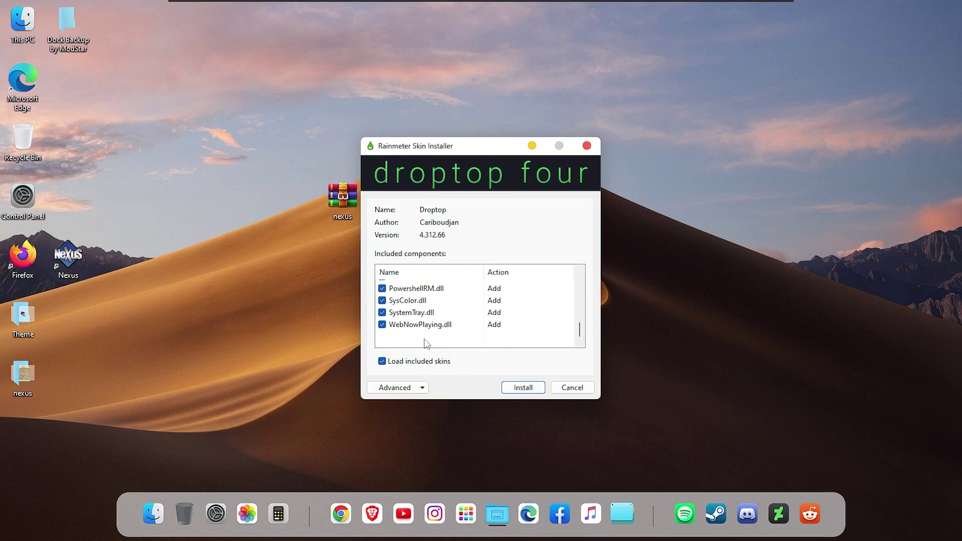
pyautogui.click(517, 392)
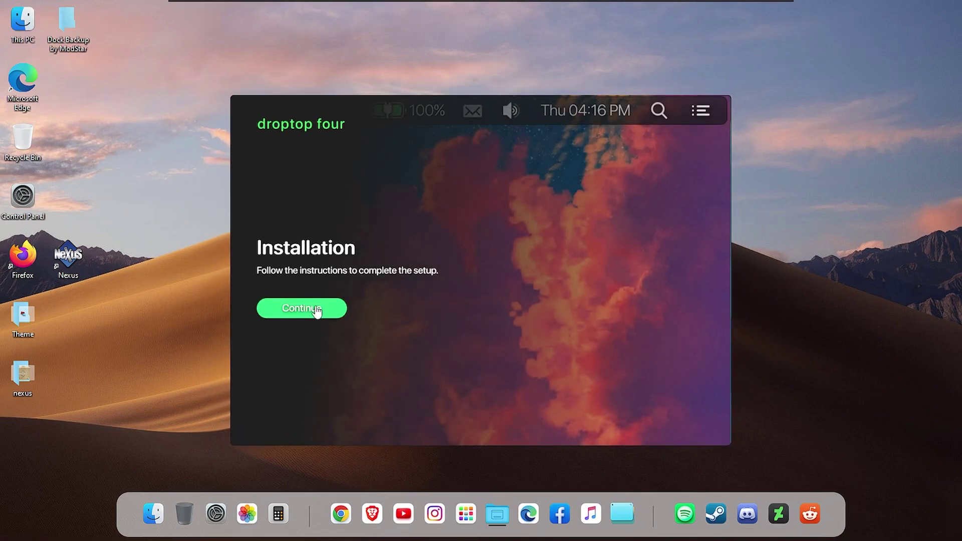
# - Start the Droptop Four setup with English US as the language and the Always show Droptop display mode
pyautogui.click(317, 308)
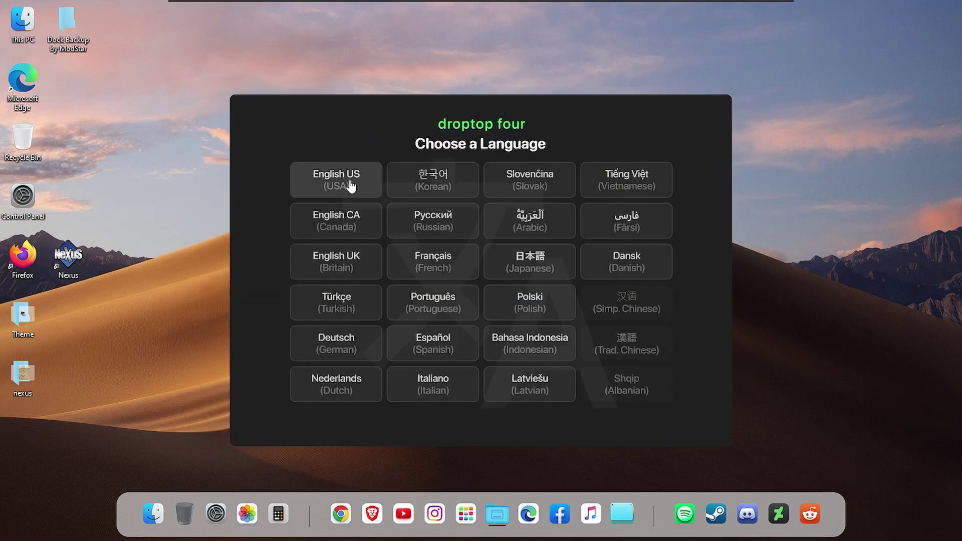
pyautogui.click(353, 183)
pyautogui.click(476, 424)
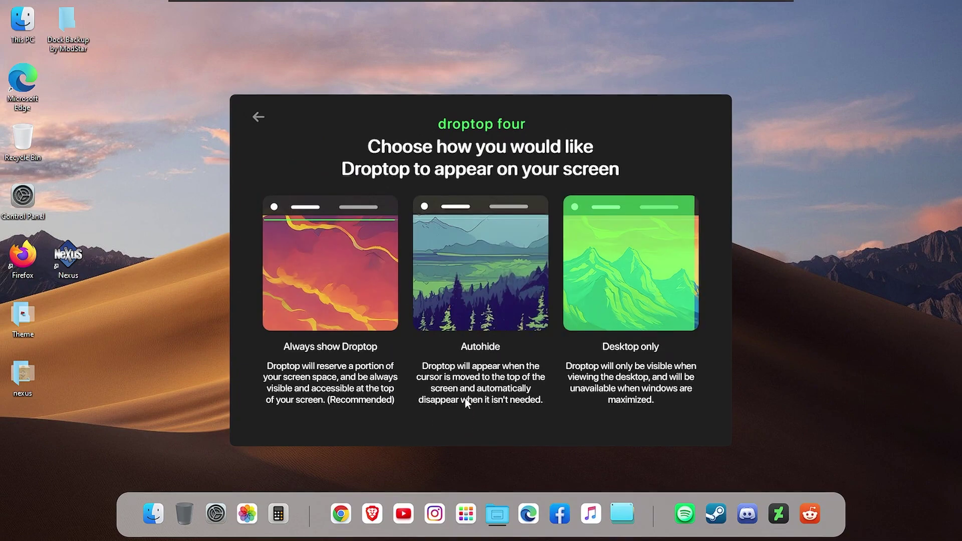
pyautogui.click(337, 279)
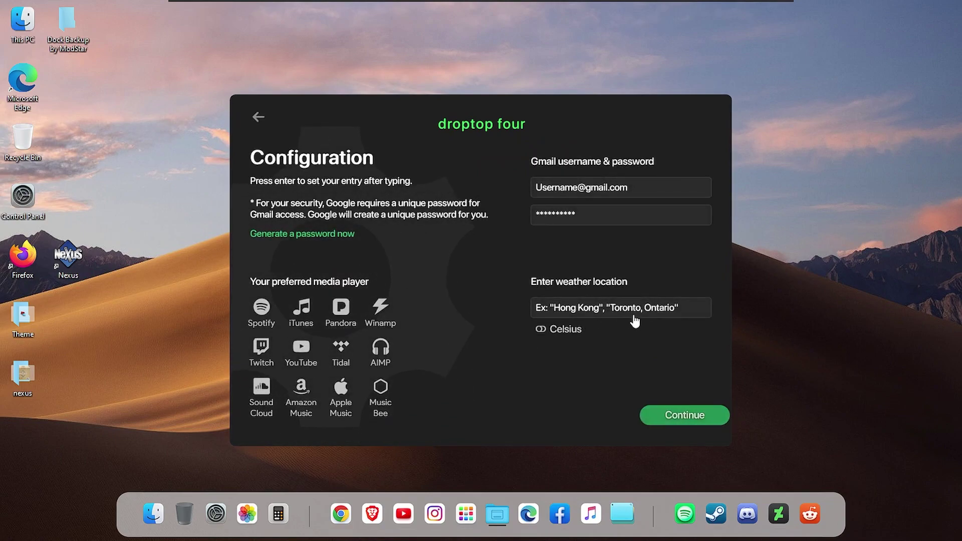
# - Skip the account and weather configuration, and choose the white Windows home button with the Mini dropdown bar size
pyautogui.click(671, 415)
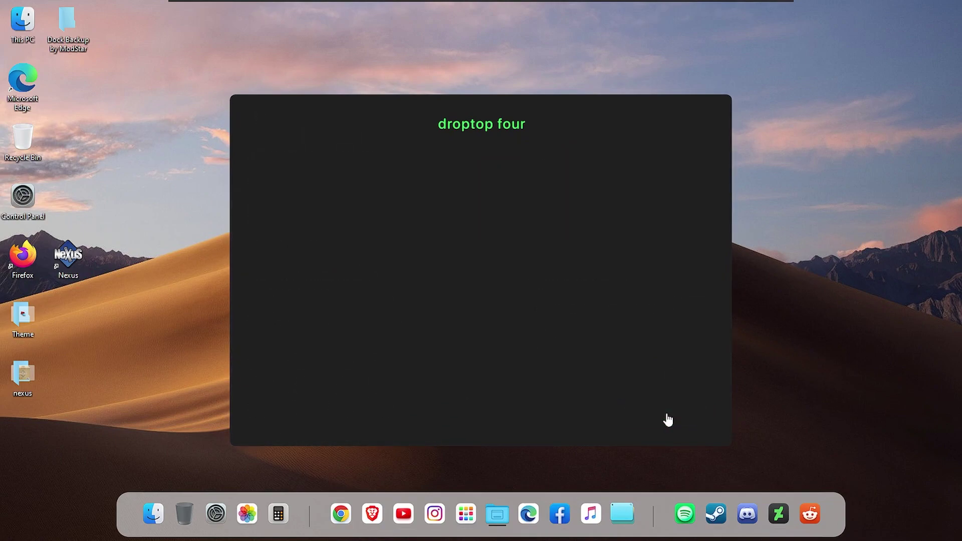
pyautogui.click(259, 229)
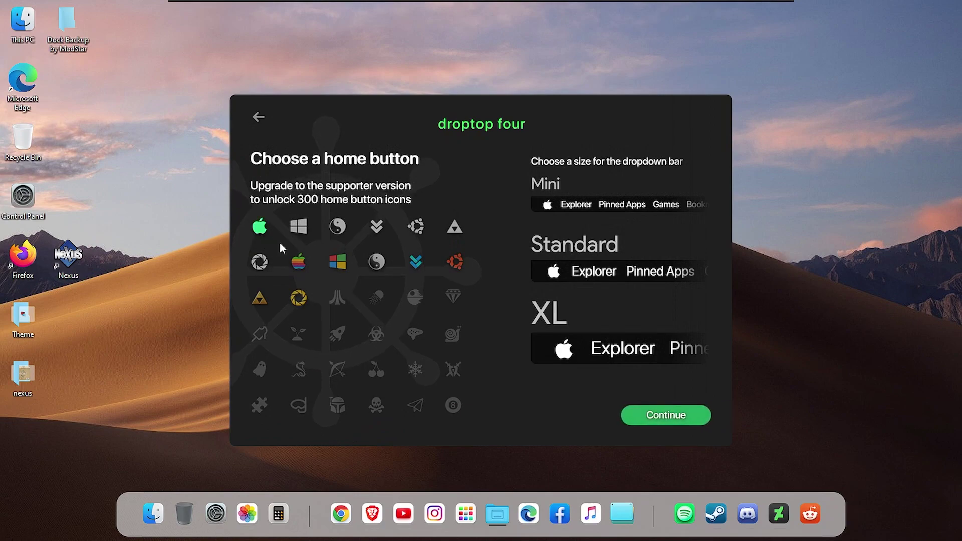
pyautogui.click(261, 233)
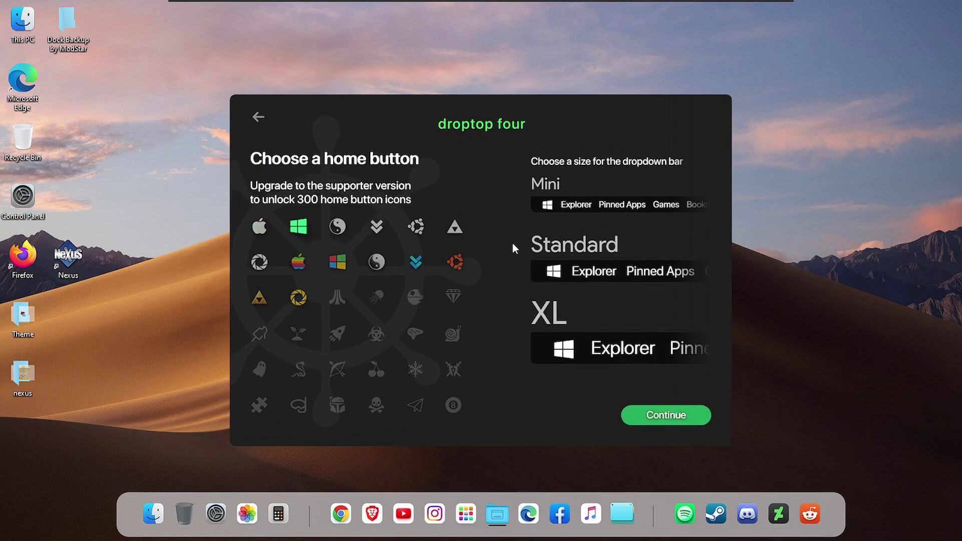
pyautogui.click(611, 206)
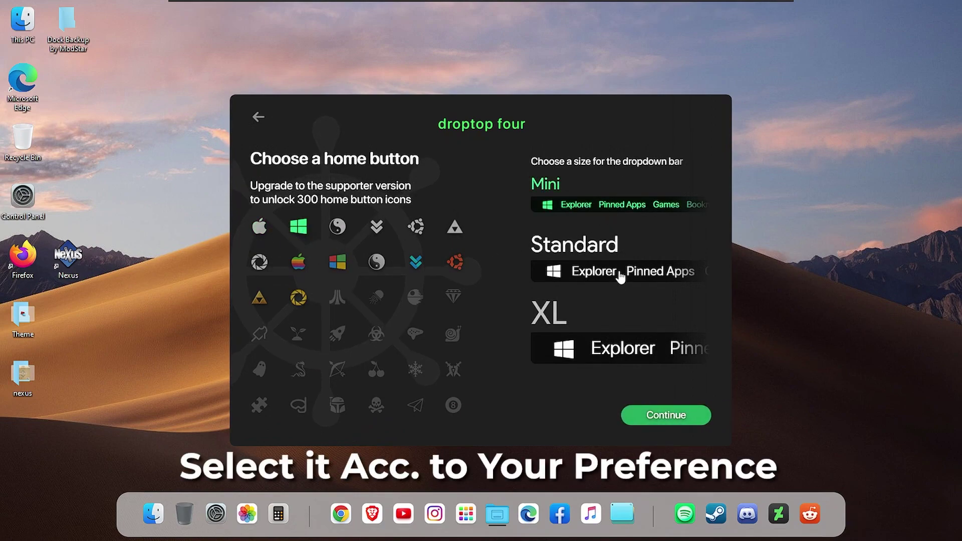
pyautogui.click(277, 230)
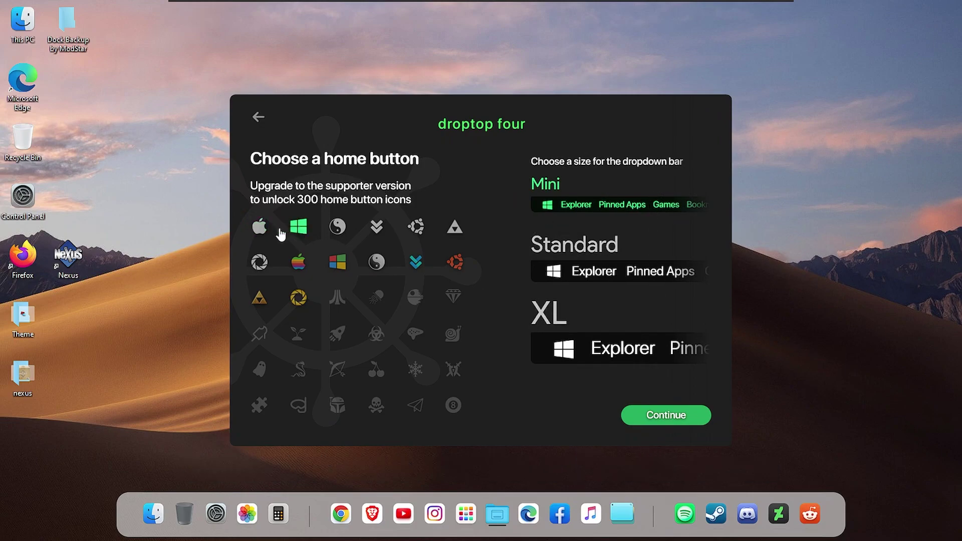
pyautogui.click(299, 227)
pyautogui.click(674, 417)
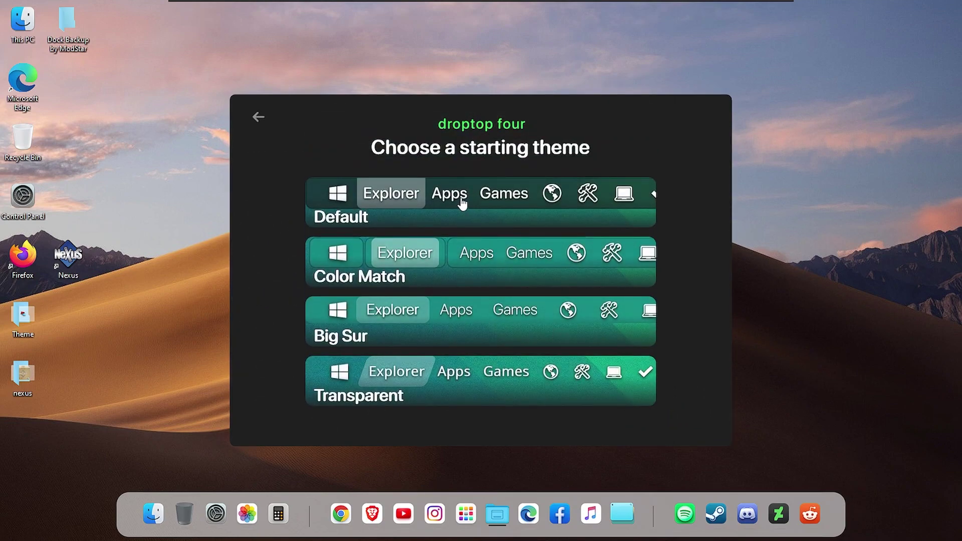
# - Choose Big Sur as Droptop's starting theme, going back from the Default theme
pyautogui.click(462, 203)
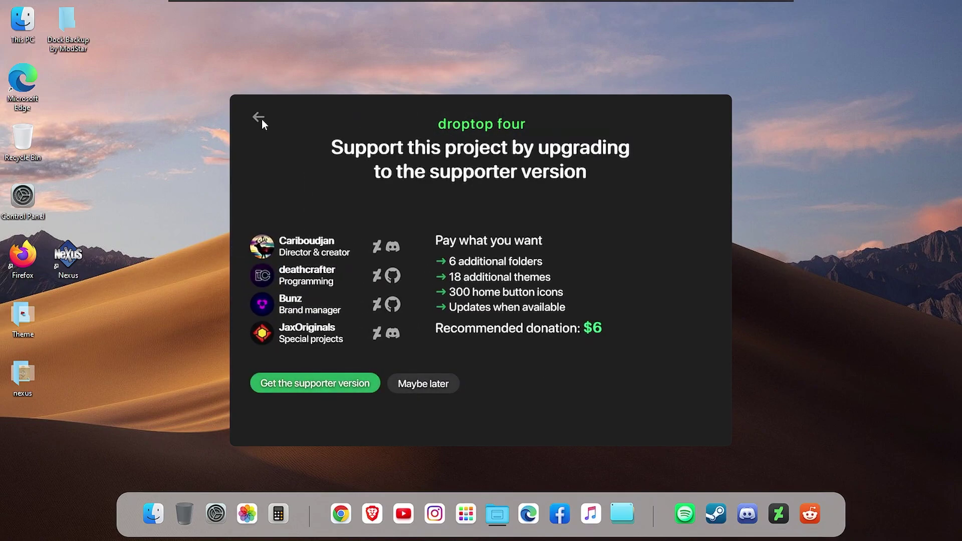
pyautogui.click(258, 119)
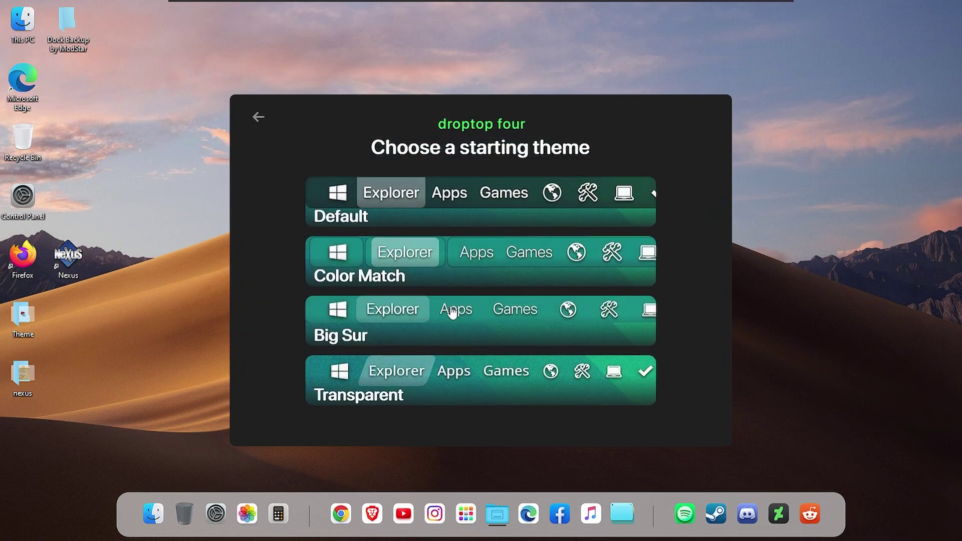
pyautogui.click(512, 333)
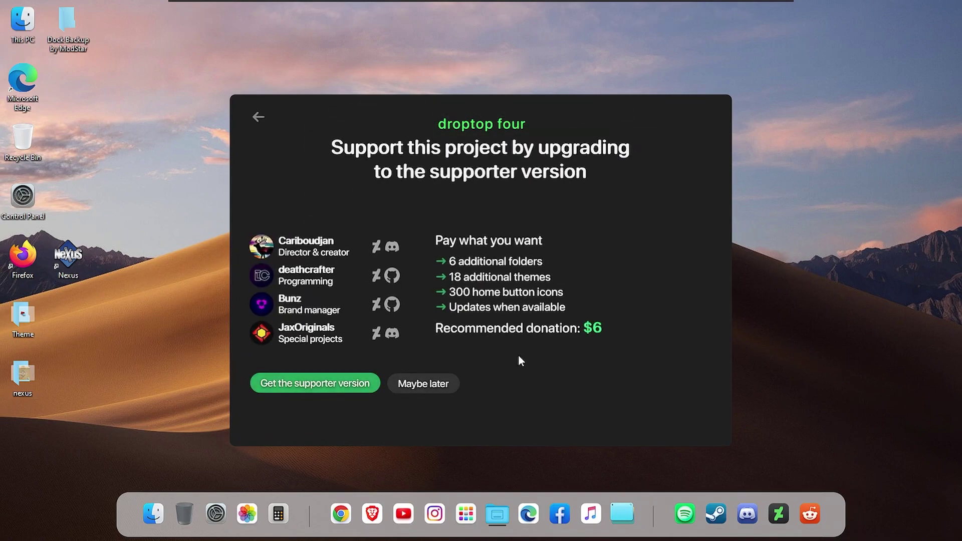
# - Decline the supporter version, finish the Droptop setup, and allow Rainmeter through the firewall on public networks
pyautogui.click(451, 390)
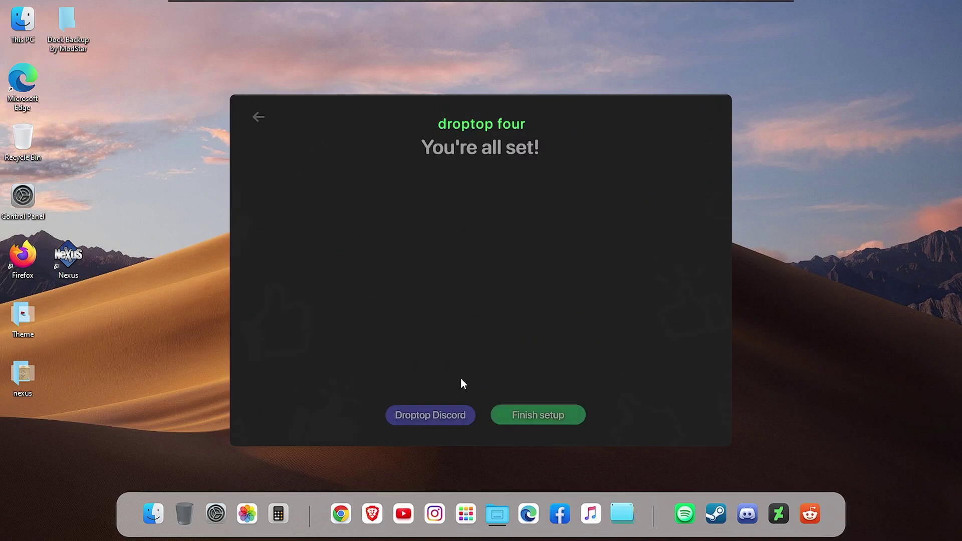
pyautogui.click(539, 419)
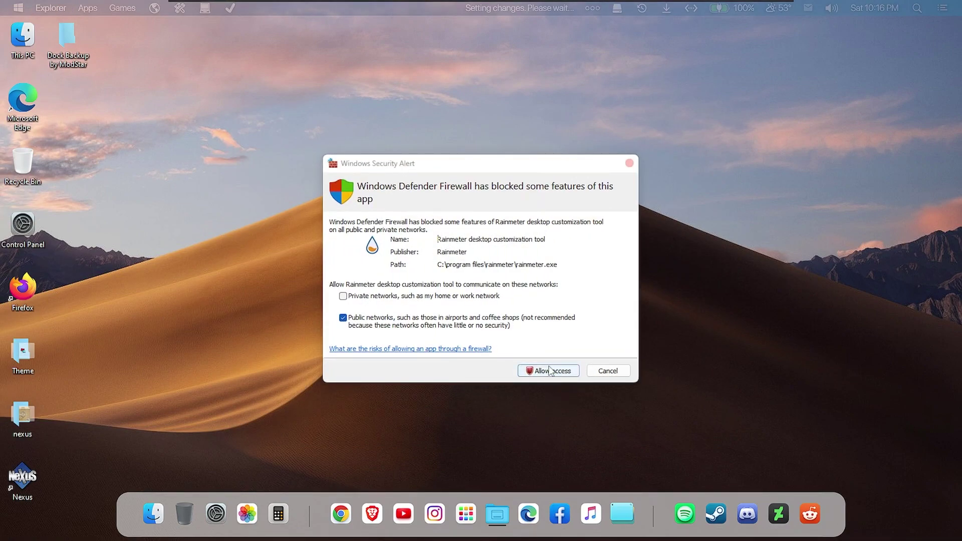
pyautogui.click(550, 373)
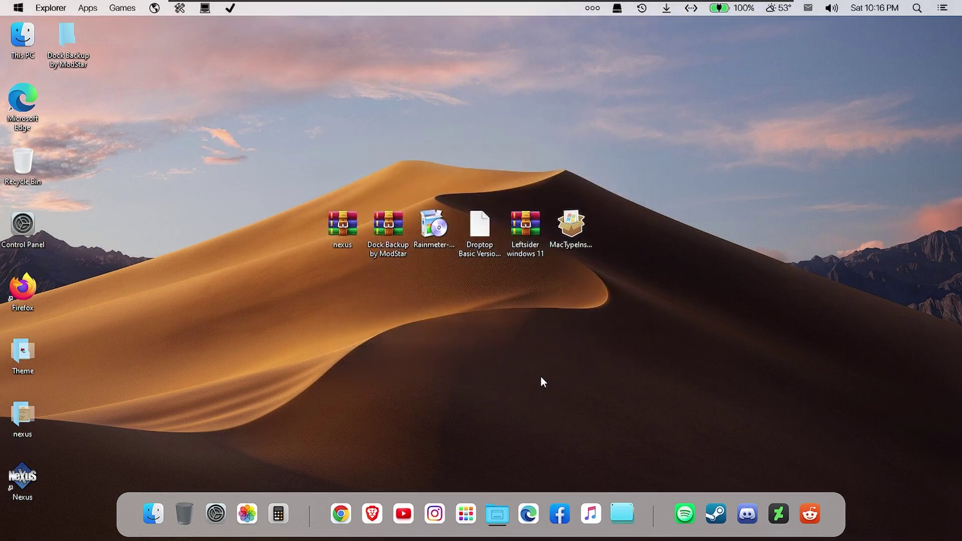
# - Go through the remaining Droptop tutorial tips until the tutorial closes
pyautogui.click(871, 185)
pyautogui.click(320, 185)
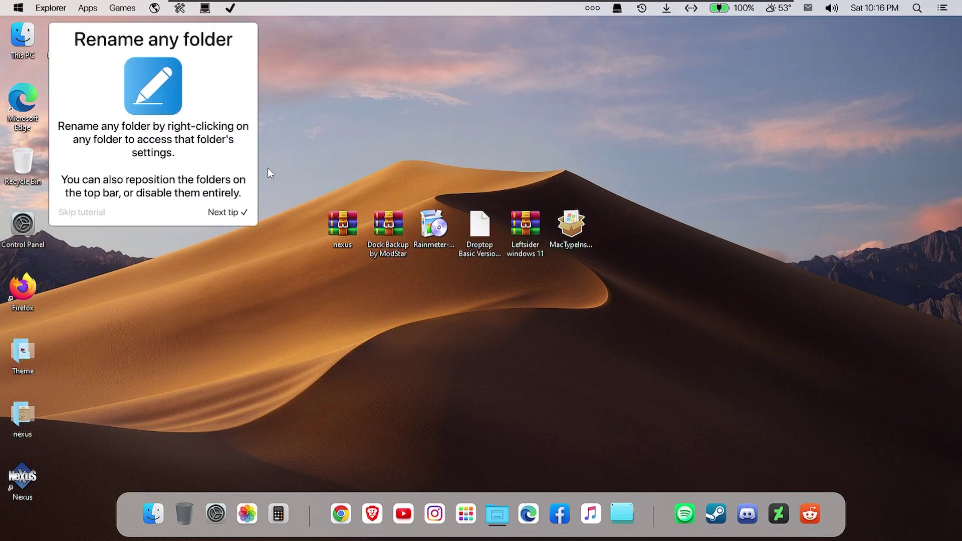
pyautogui.click(230, 212)
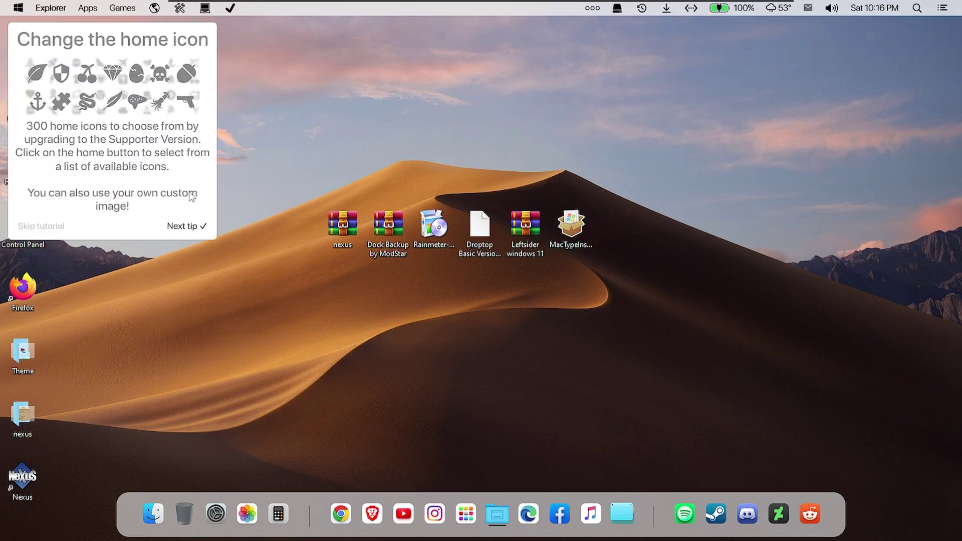
pyautogui.click(194, 225)
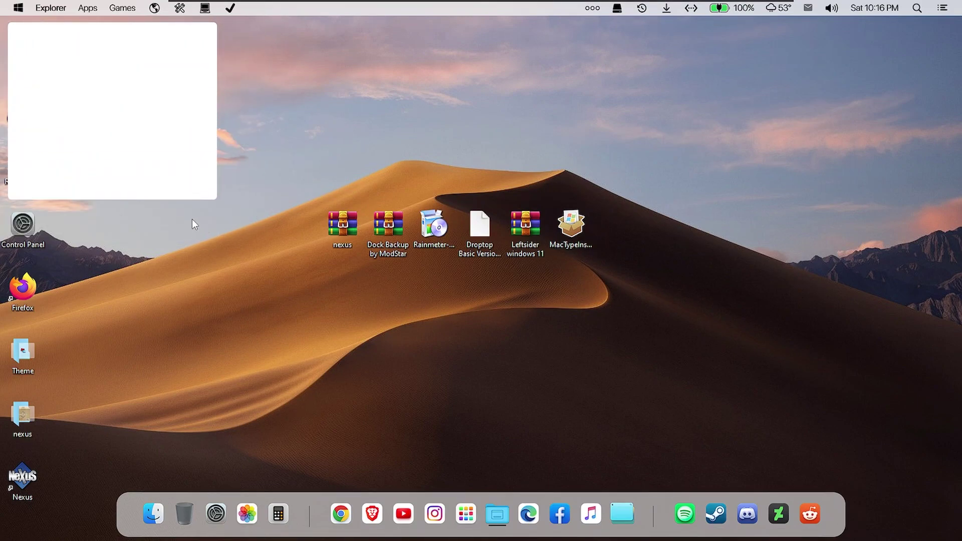
pyautogui.click(194, 188)
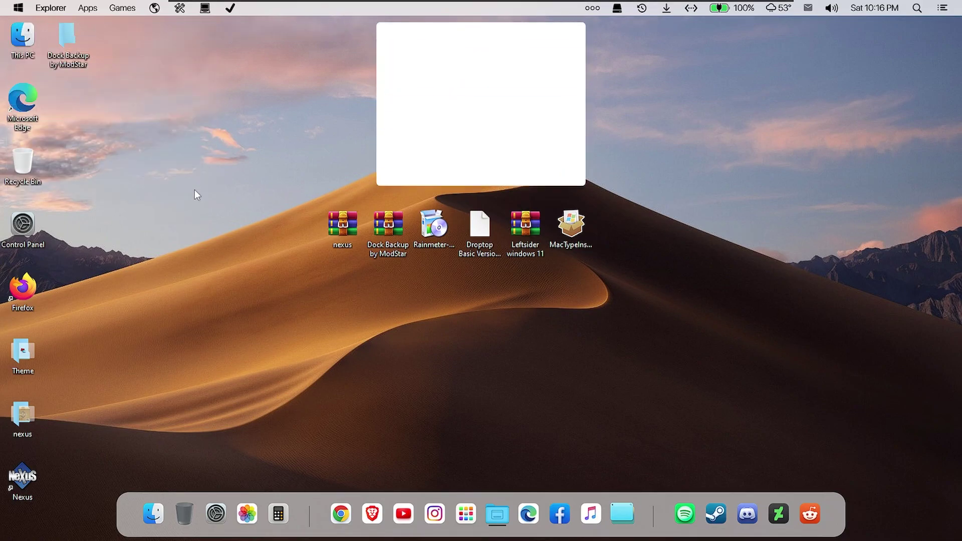
pyautogui.click(557, 213)
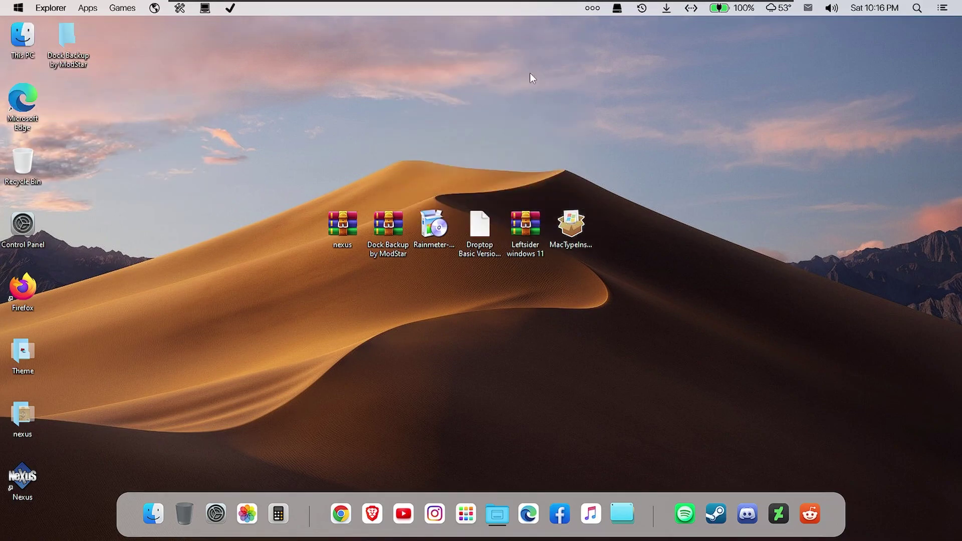
pyautogui.rightClick(687, 68)
pyautogui.click(704, 106)
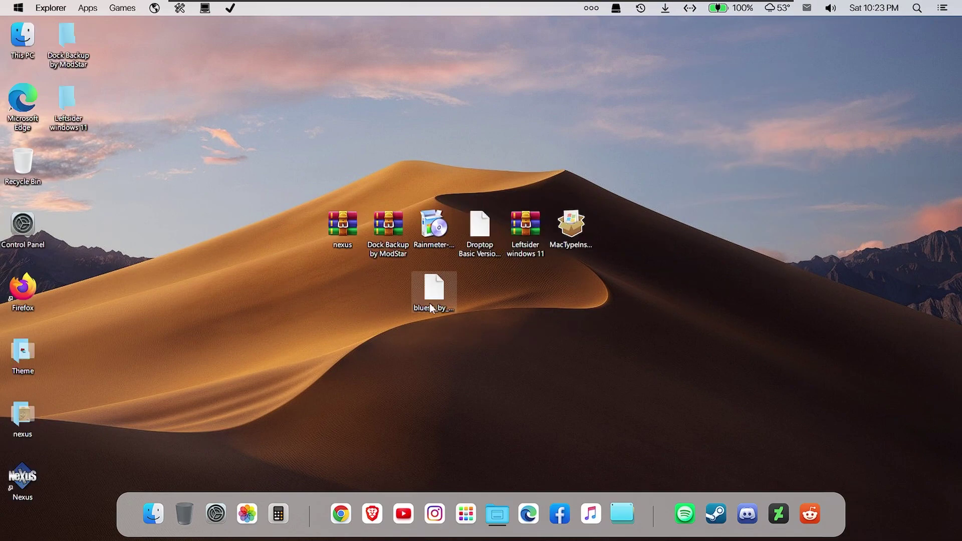
# - Install the Bluesh skin package and open Rainmeter's skin manager
pyautogui.doubleClick(430, 288)
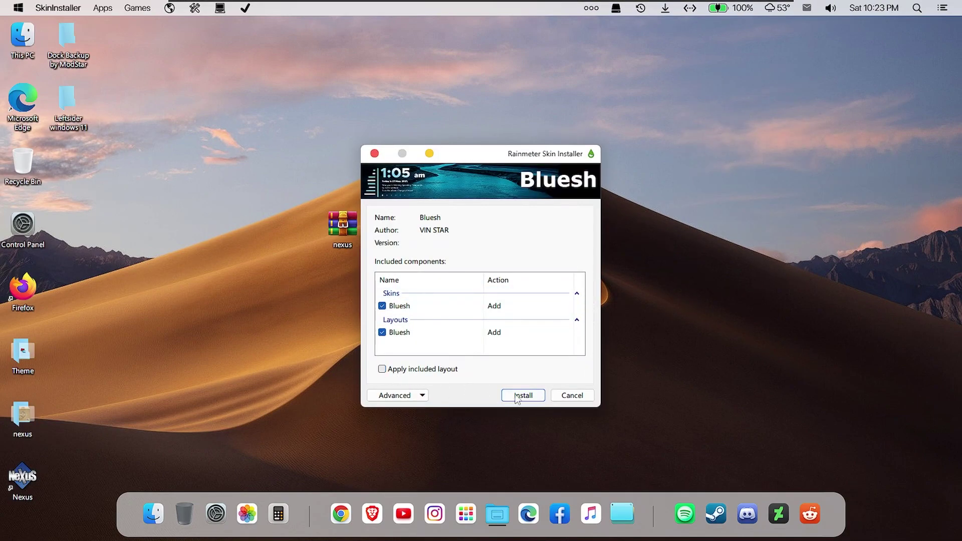
pyautogui.click(527, 399)
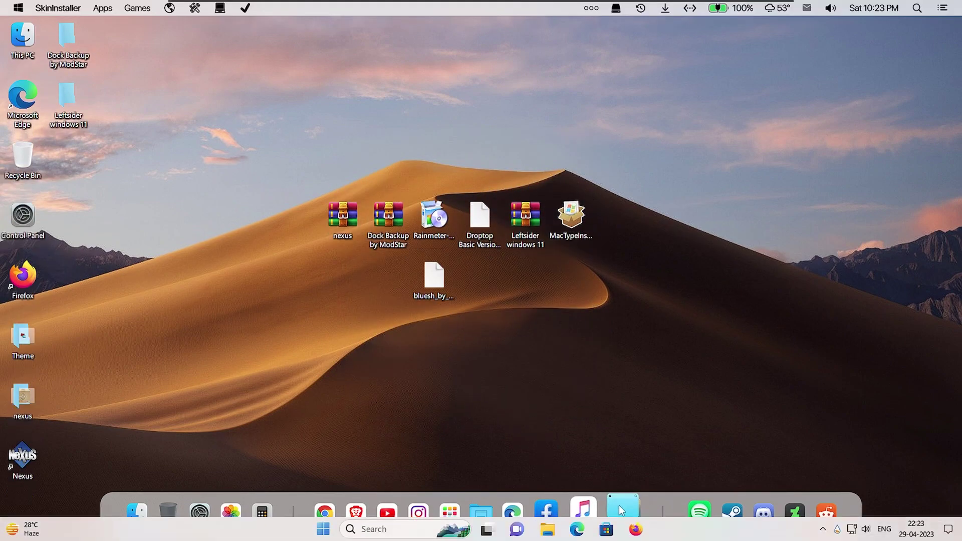
pyautogui.doubleClick(835, 529)
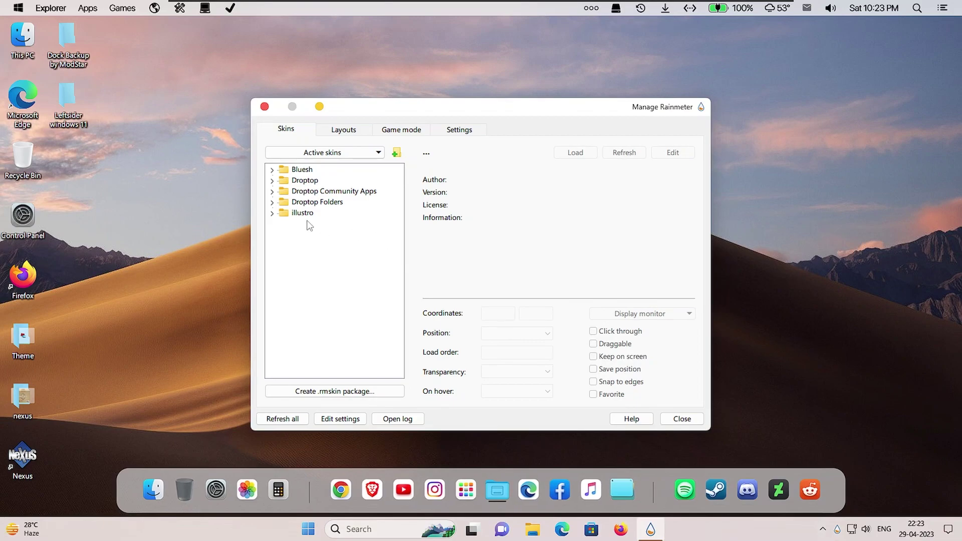
# - Load the Time.ini skin from the Bluesh collection and move the clock to the desktop's upper-right area
pyautogui.click(272, 169)
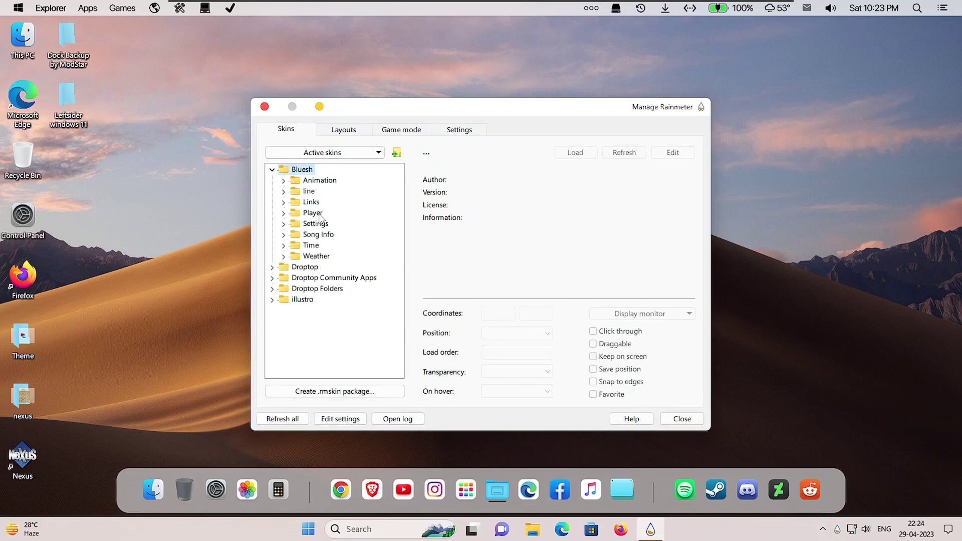
pyautogui.click(290, 248)
pyautogui.click(326, 256)
pyautogui.click(576, 153)
pyautogui.moveTo(155, 56); pyautogui.dragTo(763, 94)
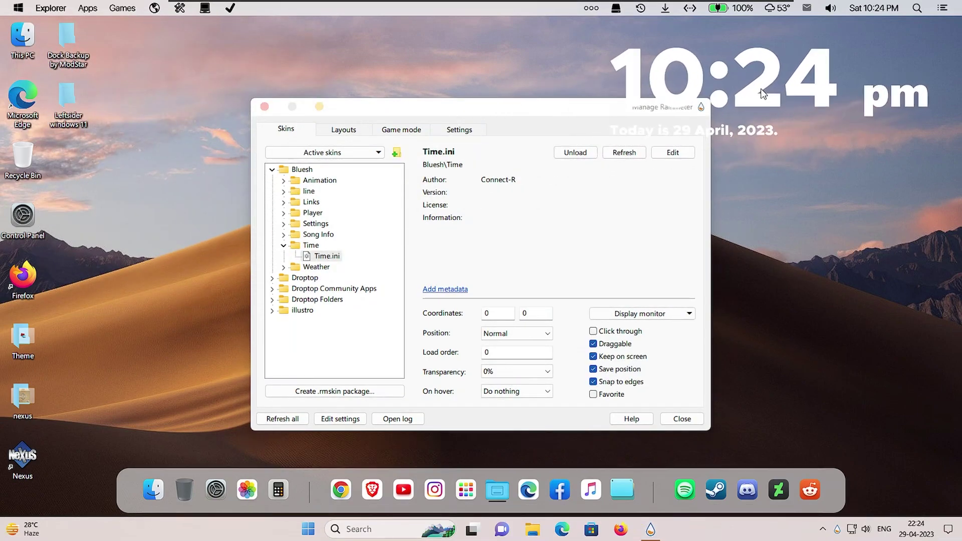
pyautogui.click(284, 212)
pyautogui.click(575, 153)
pyautogui.click(575, 152)
pyautogui.click(328, 223)
pyautogui.click(575, 152)
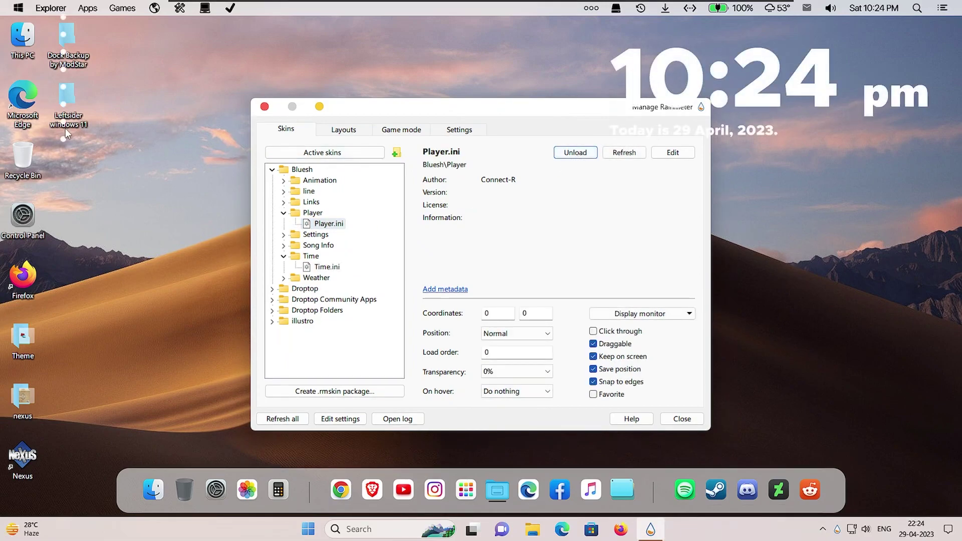
pyautogui.moveTo(65, 134); pyautogui.dragTo(148, 233)
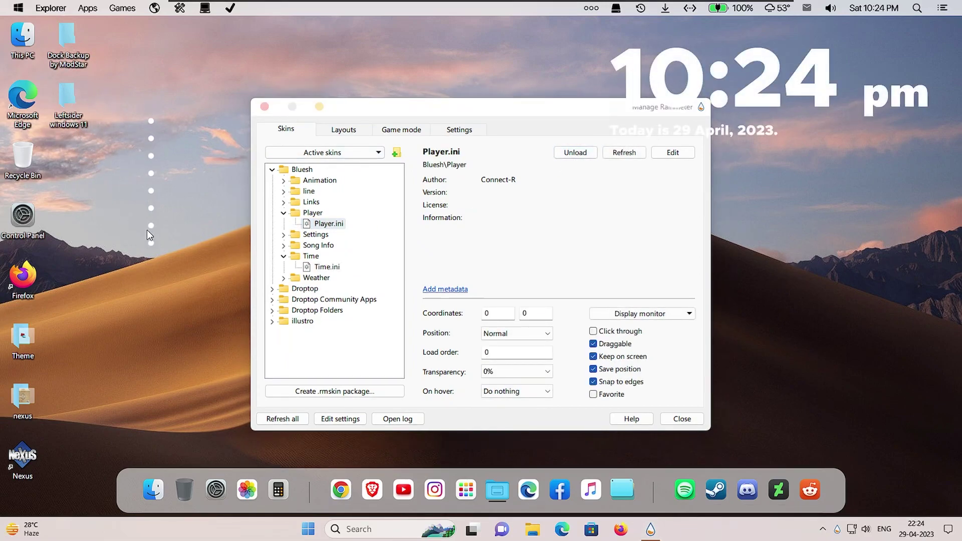
pyautogui.click(570, 155)
pyautogui.click(284, 246)
pyautogui.click(575, 153)
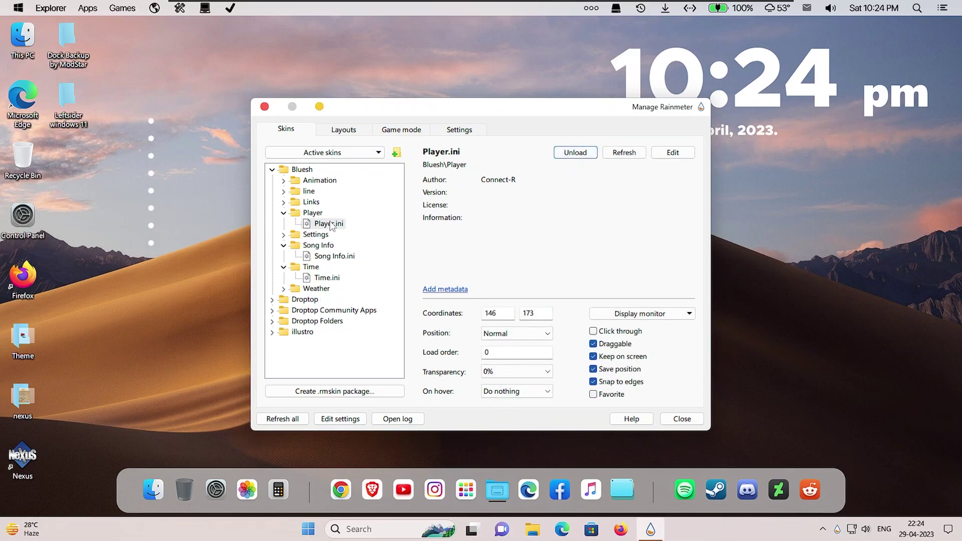
pyautogui.click(576, 153)
# - Load the Song Info.ini skin from the Bluesh collection
pyautogui.click(334, 256)
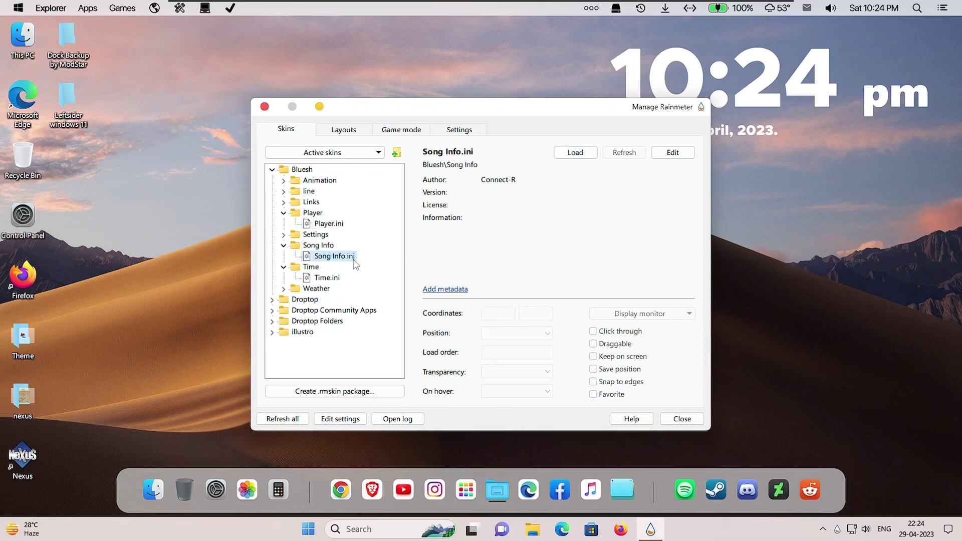
pyautogui.click(575, 152)
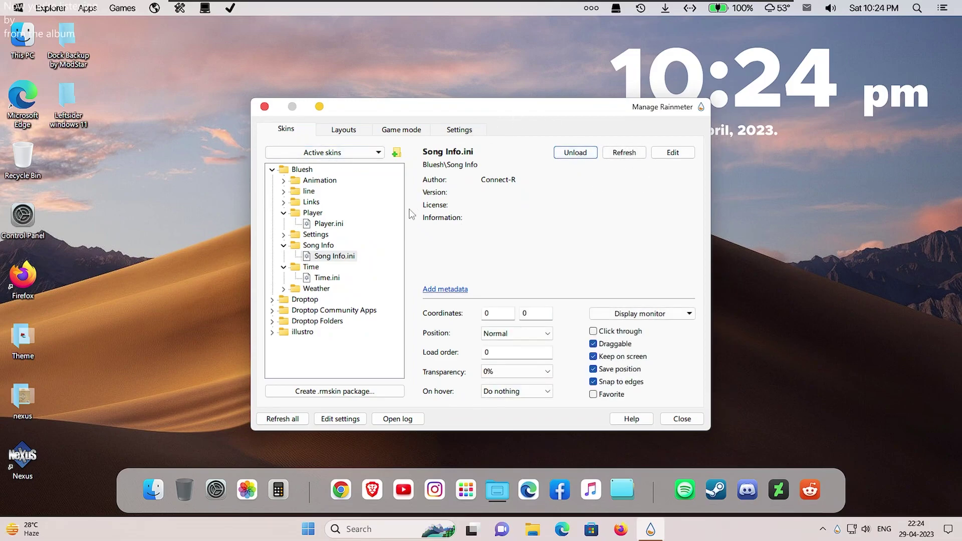
pyautogui.moveTo(504, 103); pyautogui.dragTo(491, 130)
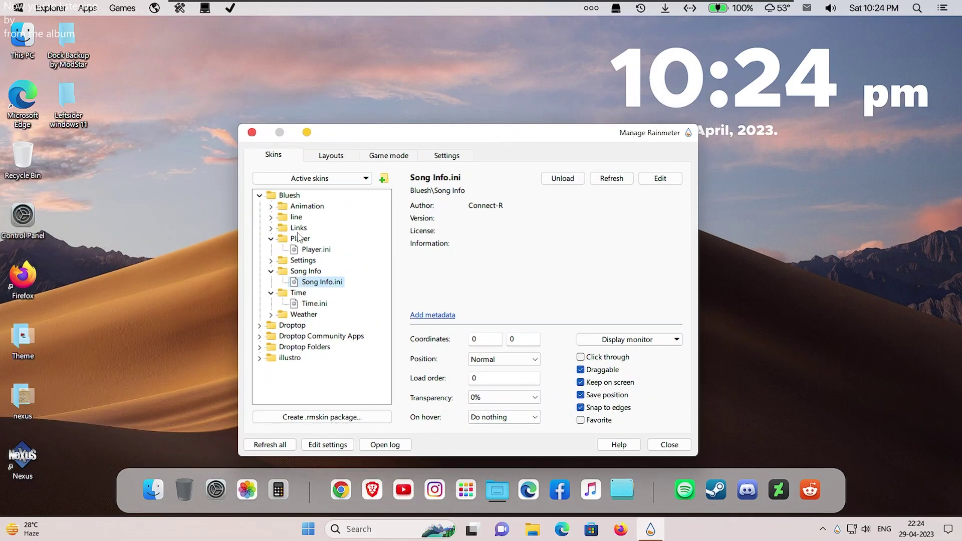
# - Load the Bluesh Animation.ini skin and move the overlapping skins out of the desktop's corner
pyautogui.click(271, 206)
pyautogui.click(323, 216)
pyautogui.click(576, 181)
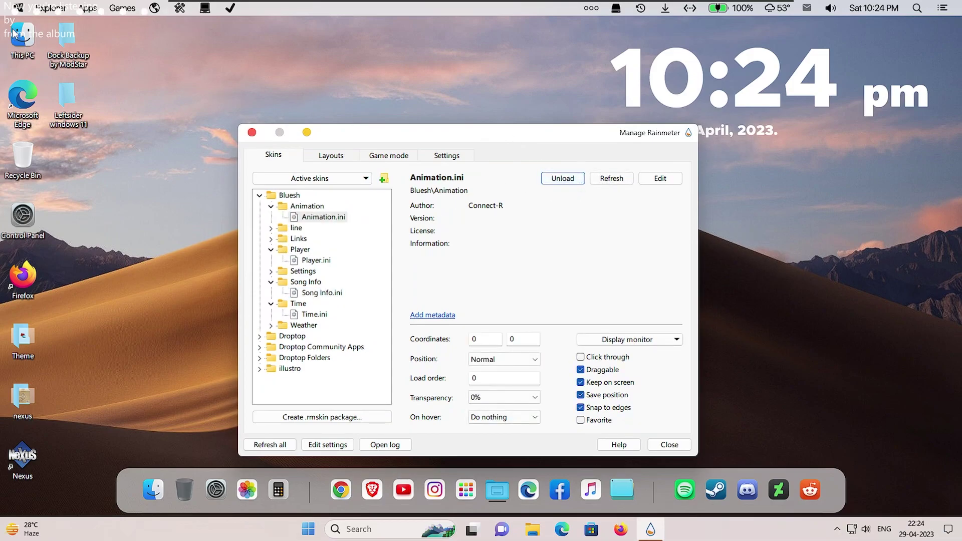
pyautogui.moveTo(17, 23); pyautogui.dragTo(223, 70)
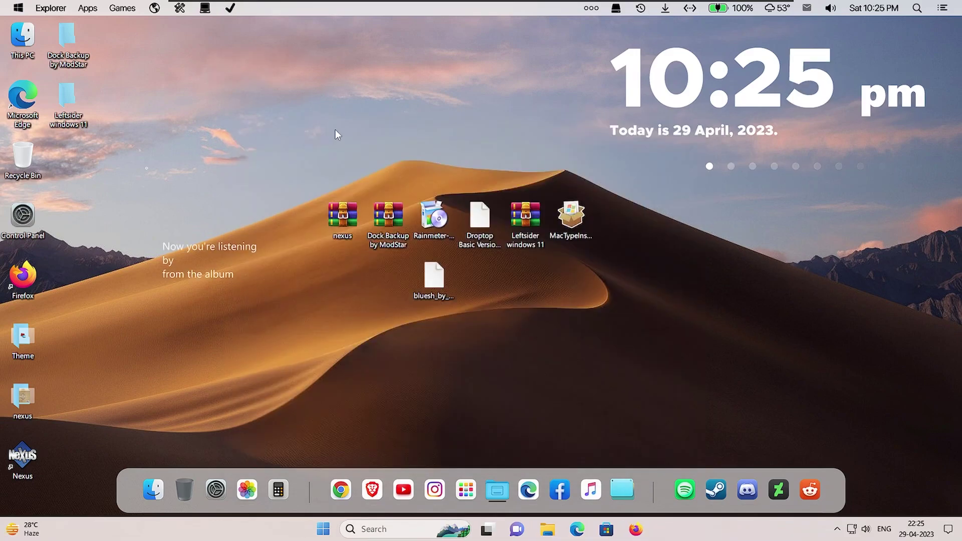
# - Hide the desktop icons
pyautogui.rightClick(354, 108)
pyautogui.moveTo(394, 116)
pyautogui.click(501, 197)
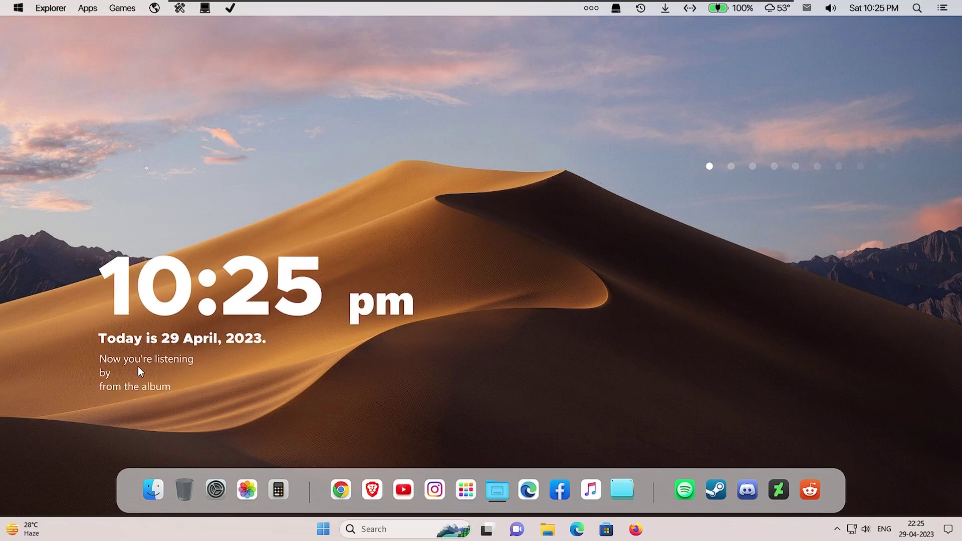
# - Arrange the skins on the desktop's lower-left area with the animated dots under the date and the song text beneath the dots
pyautogui.moveTo(775, 170); pyautogui.dragTo(171, 409)
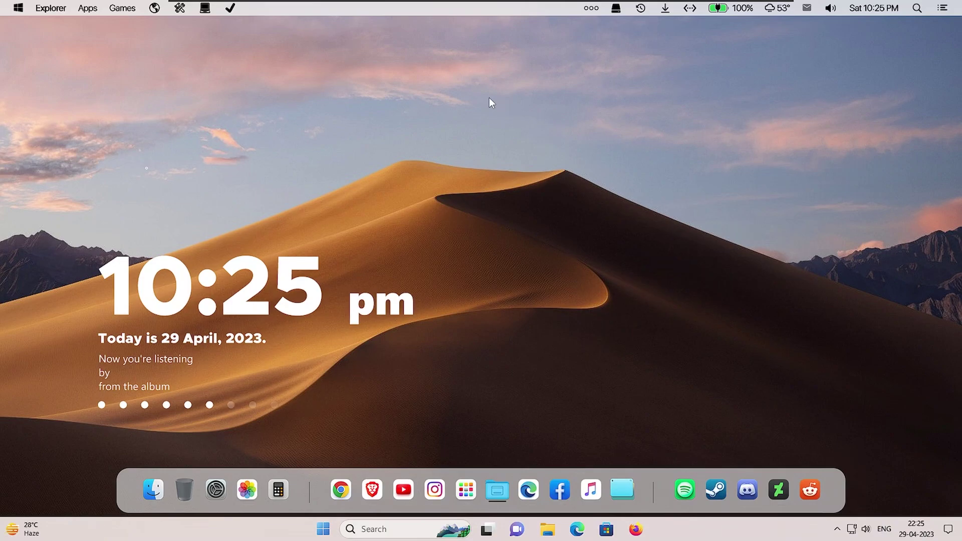
pyautogui.moveTo(176, 302); pyautogui.dragTo(170, 308)
pyautogui.moveTo(162, 408); pyautogui.dragTo(160, 414)
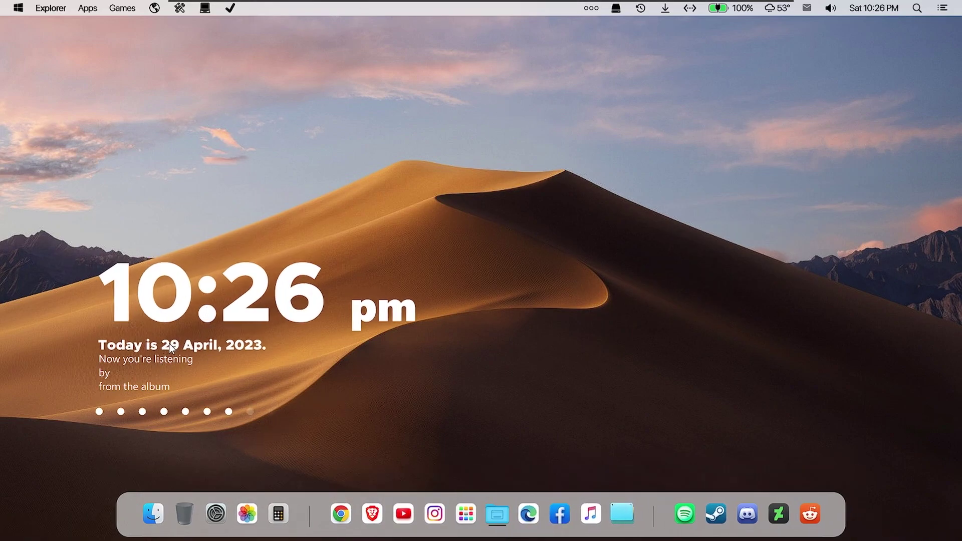
pyautogui.moveTo(135, 370); pyautogui.dragTo(141, 421)
pyautogui.moveTo(235, 412); pyautogui.dragTo(235, 361)
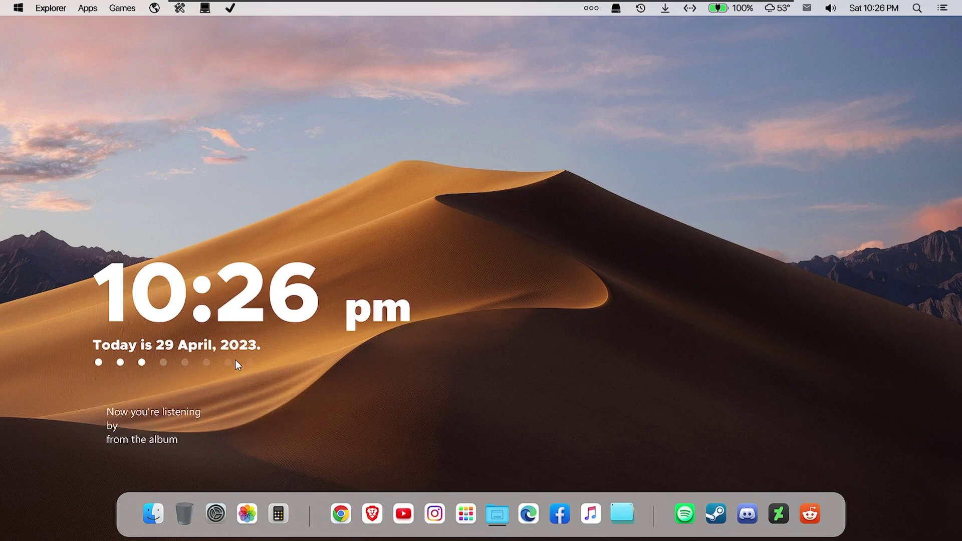
pyautogui.moveTo(147, 412); pyautogui.dragTo(128, 382)
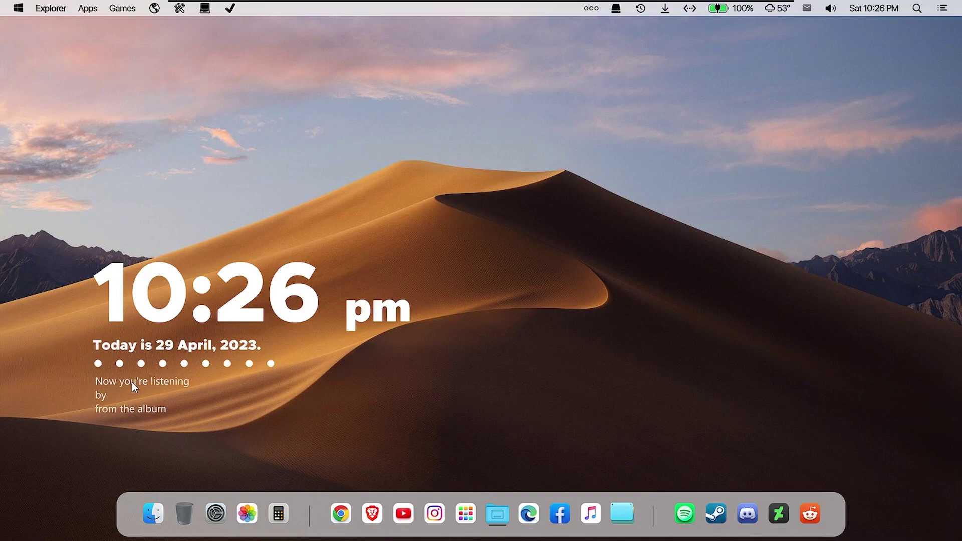
# - Enable Click through for the clock, animated dots and Song Info skins
pyautogui.rightClick(246, 307)
pyautogui.moveTo(313, 361)
pyautogui.click(384, 410)
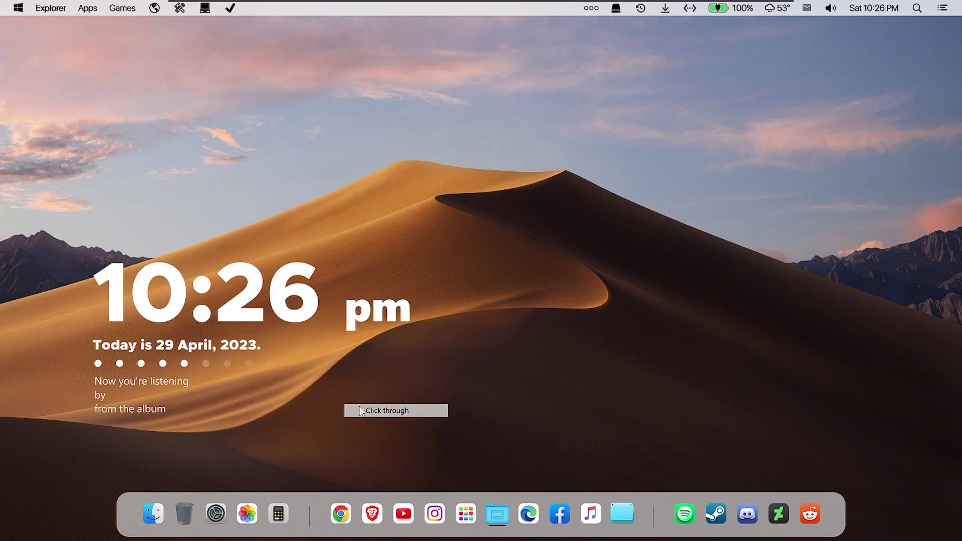
pyautogui.rightClick(161, 364)
pyautogui.moveTo(230, 424)
pyautogui.click(346, 359)
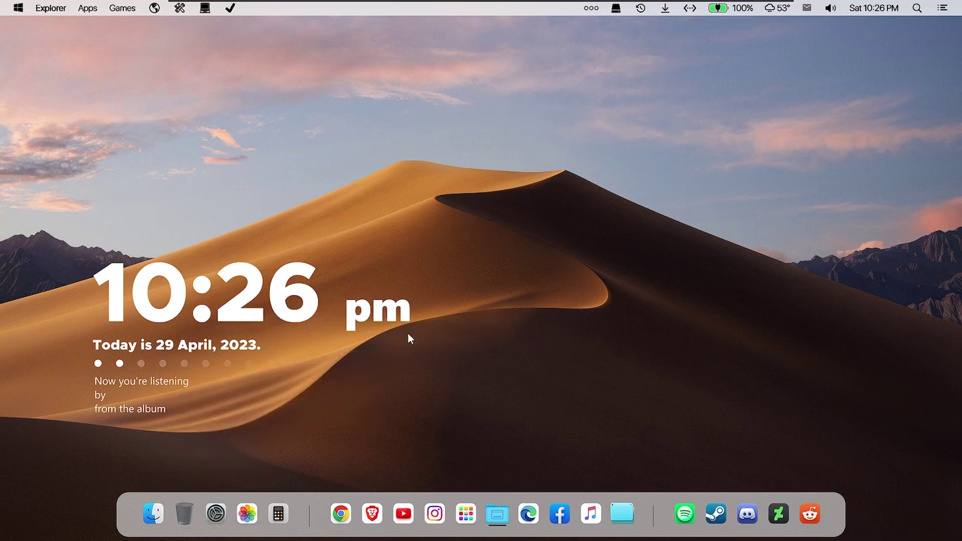
pyautogui.rightClick(143, 384)
pyautogui.moveTo(216, 438)
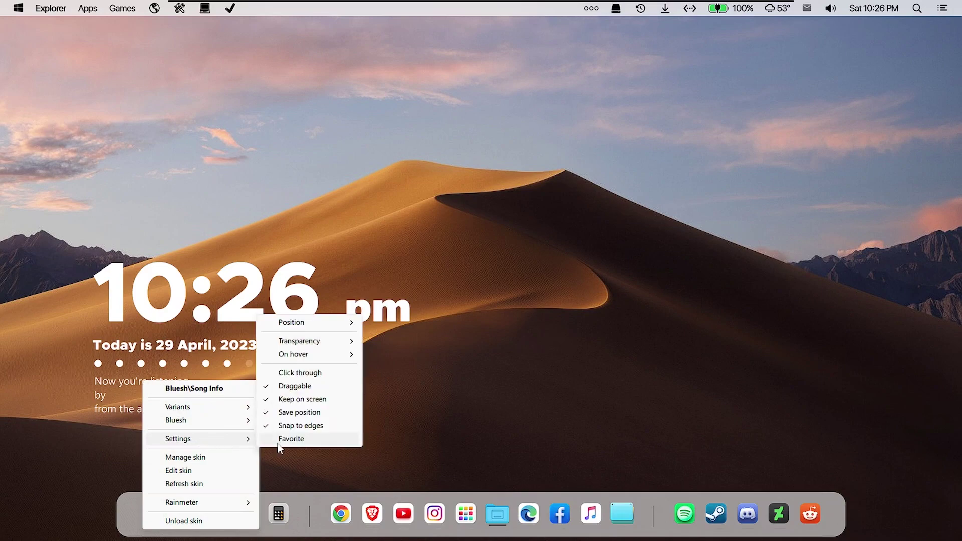
pyautogui.click(298, 372)
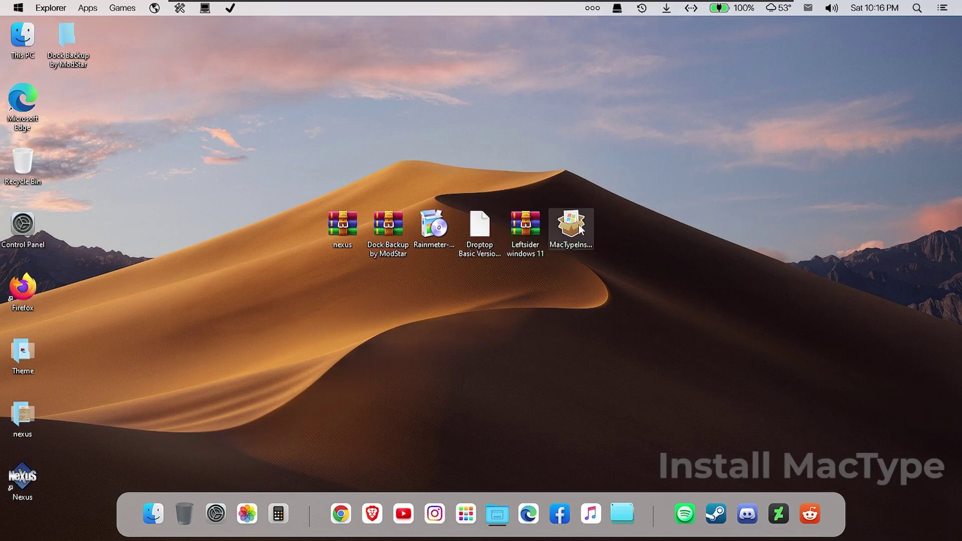
# - Run the MacType installer from the desktop and complete its setup
pyautogui.doubleClick(574, 226)
pyautogui.click(434, 362)
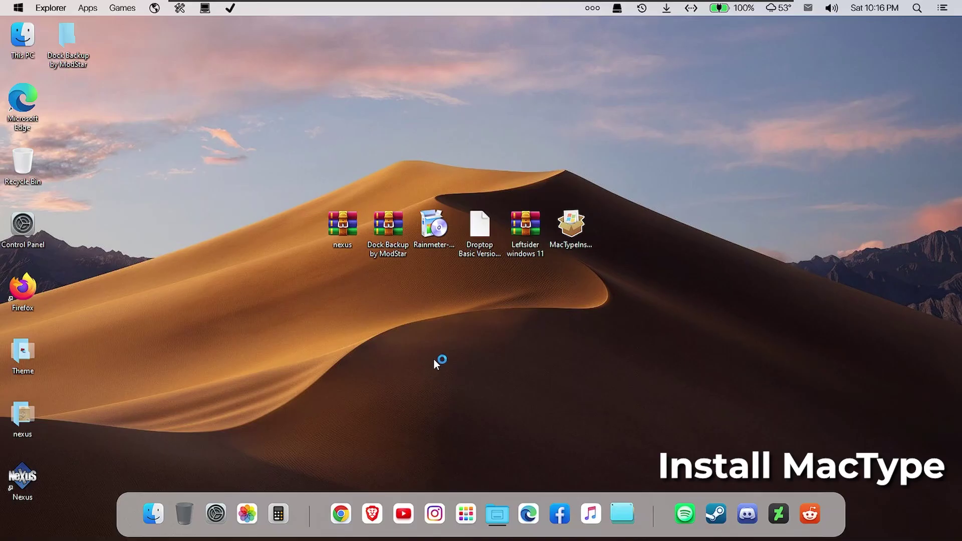
pyautogui.click(504, 311)
pyautogui.click(549, 380)
pyautogui.click(423, 343)
pyautogui.click(549, 380)
pyautogui.click(555, 381)
pyautogui.click(555, 382)
pyautogui.click(555, 381)
pyautogui.click(555, 382)
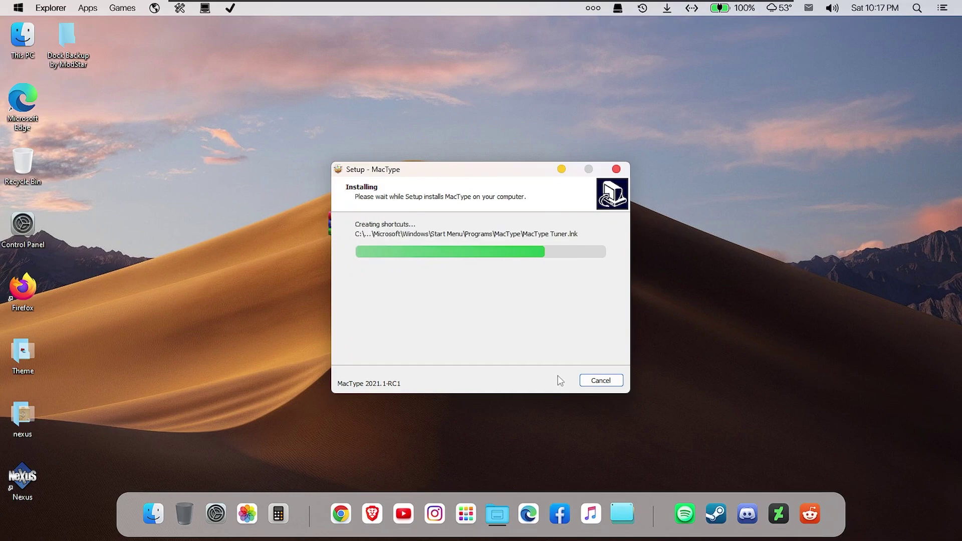
pyautogui.click(550, 380)
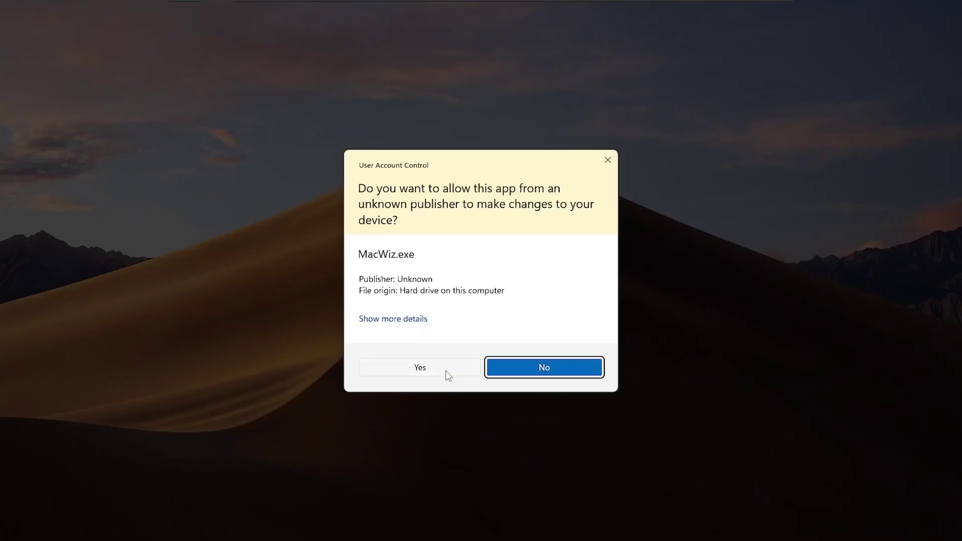
# - Allow MacWiz.exe to make changes and choose the preferred mode in the MacType Wizard
pyautogui.click(446, 376)
pyautogui.click(796, 120)
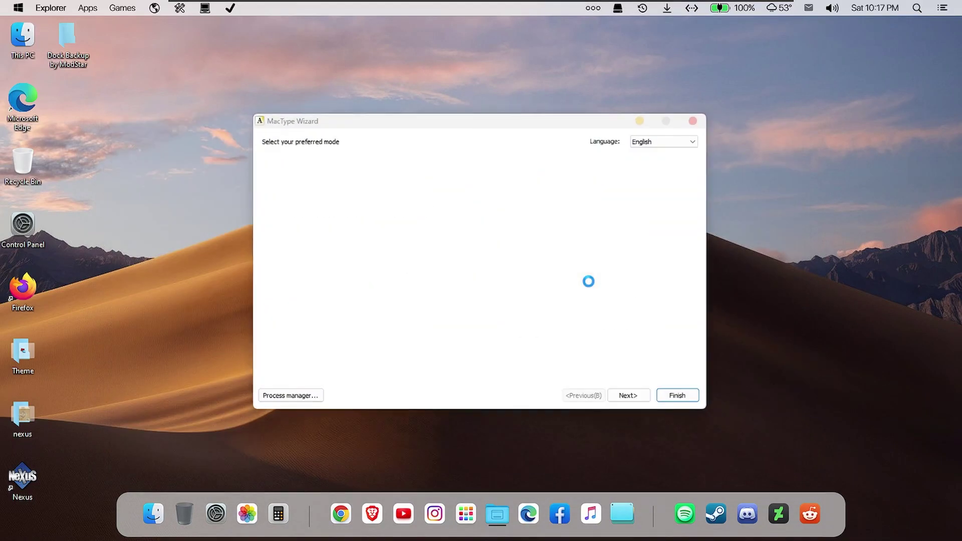
pyautogui.click(292, 230)
pyautogui.click(634, 400)
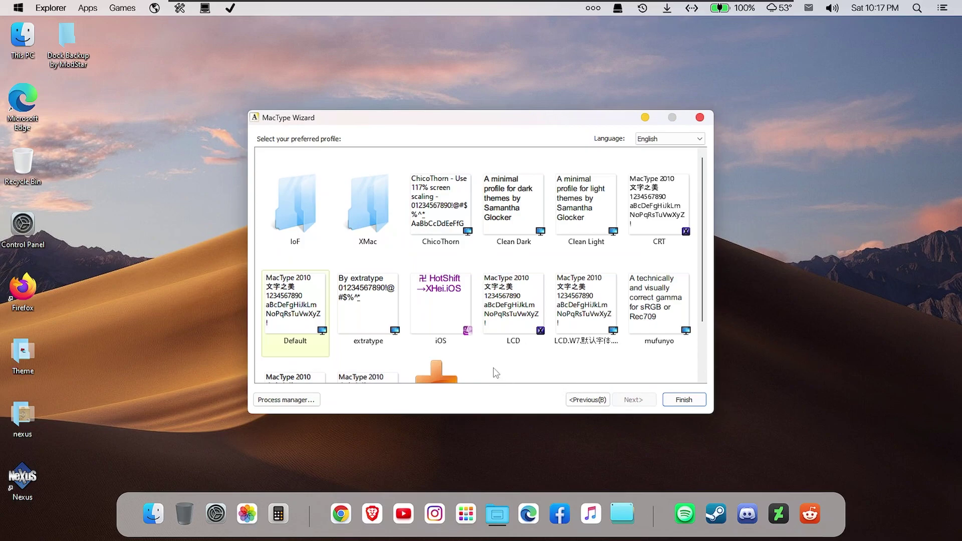
# - Select the iOS profile in the MacType Wizard and finish the wizard
pyautogui.click(443, 312)
pyautogui.scroll(-2, 444, 315)
pyautogui.scroll(2, 476, 326)
pyautogui.scroll(-2, 527, 342)
pyautogui.scroll(2, 525, 336)
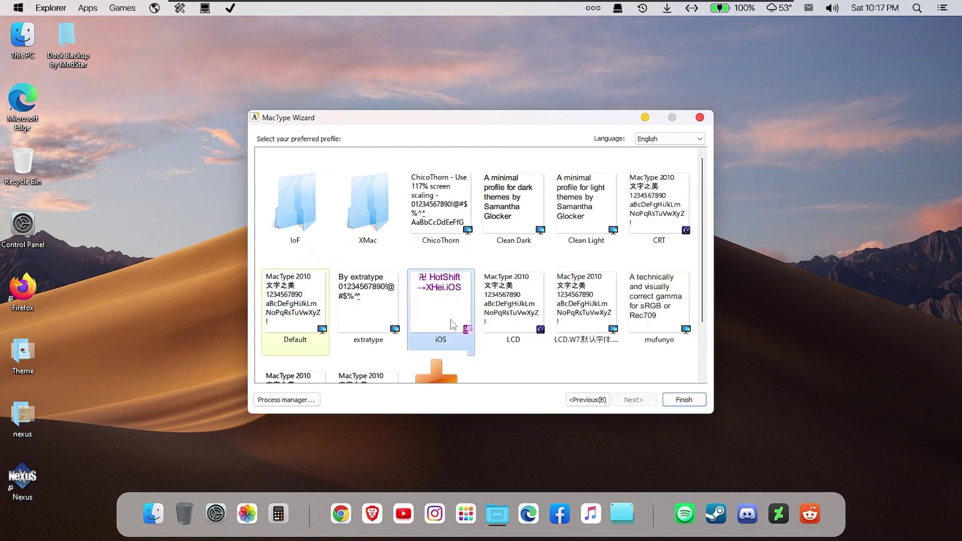
pyautogui.click(684, 399)
pyautogui.click(554, 316)
pyautogui.click(565, 319)
pyautogui.rightClick(683, 95)
pyautogui.click(720, 131)
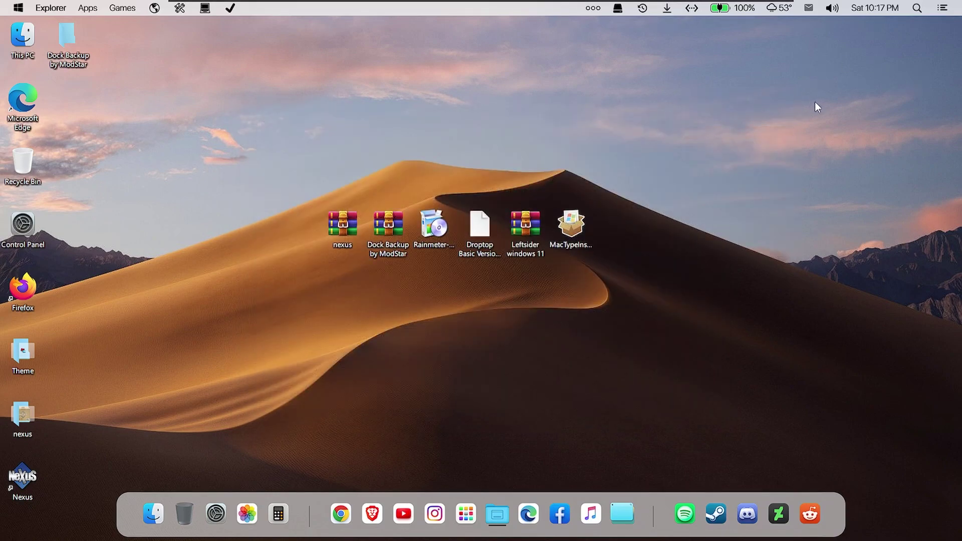
# - Extract the Leftsider windows 11 archive on the desktop into its own folder
pyautogui.doubleClick(17, 52)
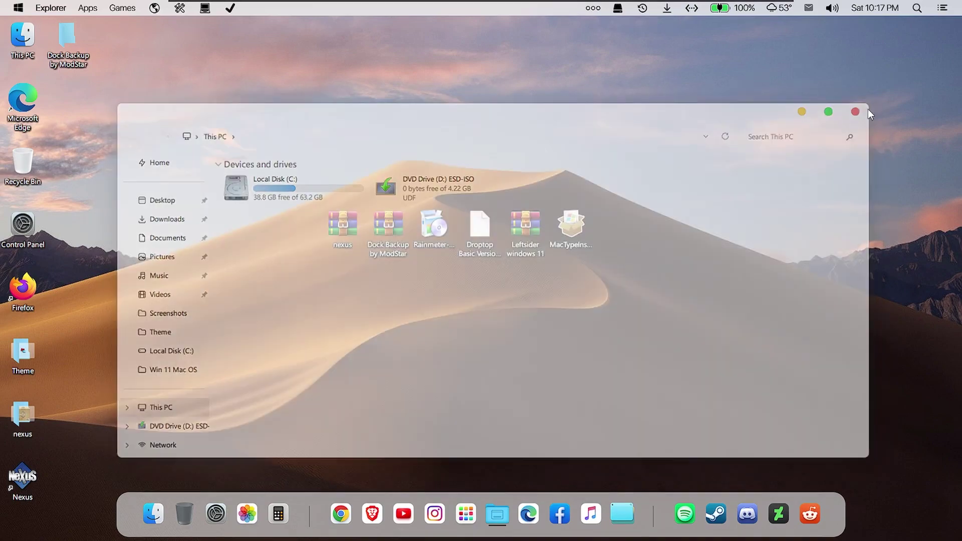
pyautogui.click(855, 111)
pyautogui.rightClick(533, 222)
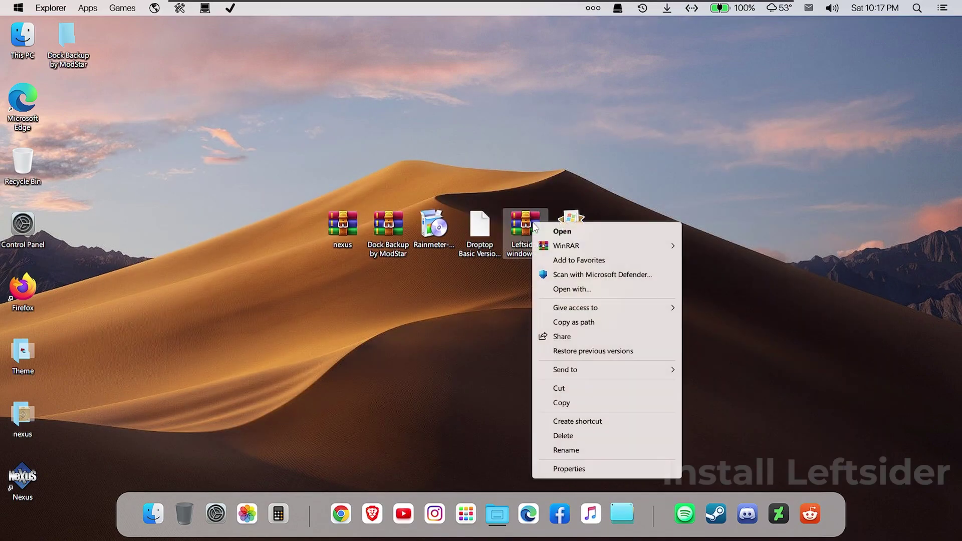
pyautogui.moveTo(598, 248)
pyautogui.click(744, 274)
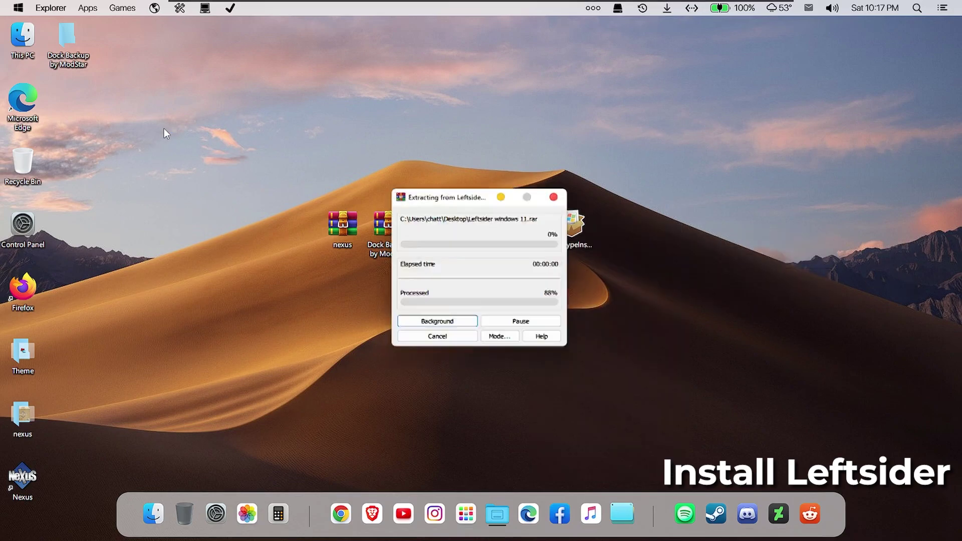
# - Extract the Leftsider ZIP archive inside the Leftsider windows 11 folder
pyautogui.doubleClick(66, 117)
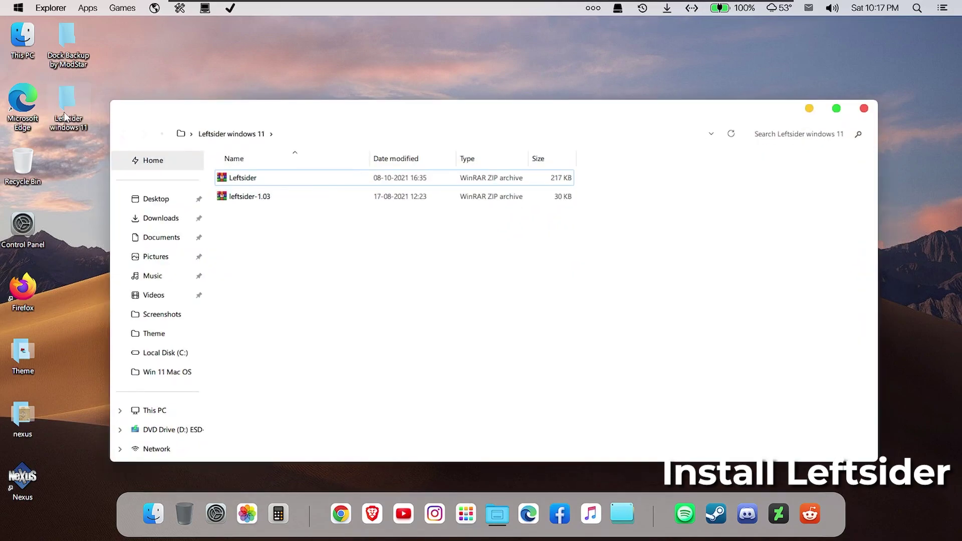
pyautogui.doubleClick(272, 178)
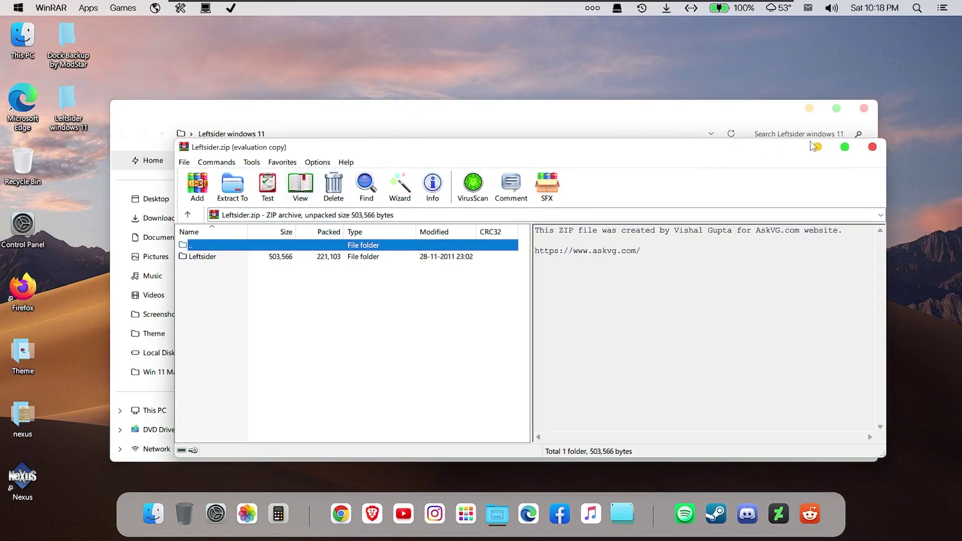
pyautogui.click(872, 146)
pyautogui.rightClick(277, 179)
pyautogui.moveTo(395, 200)
pyautogui.click(473, 215)
# - Place the extracted inner Leftsider folder on Local Disk (C:)
pyautogui.doubleClick(269, 179)
pyautogui.doubleClick(270, 179)
pyautogui.hotkey('alt', 'Left')
pyautogui.rightClick(283, 179)
pyautogui.click(313, 386)
pyautogui.click(159, 412)
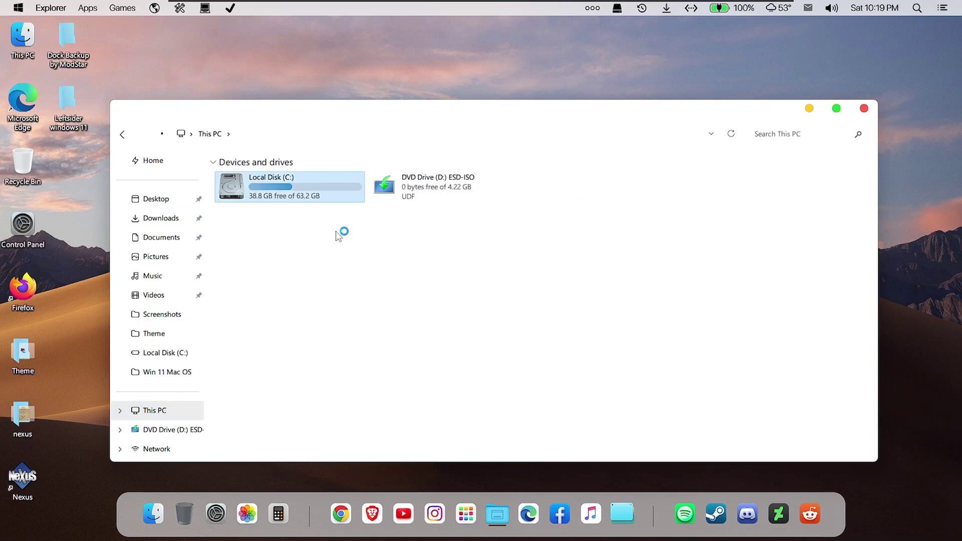
pyautogui.doubleClick(301, 191)
pyautogui.rightClick(453, 356)
pyautogui.click(483, 421)
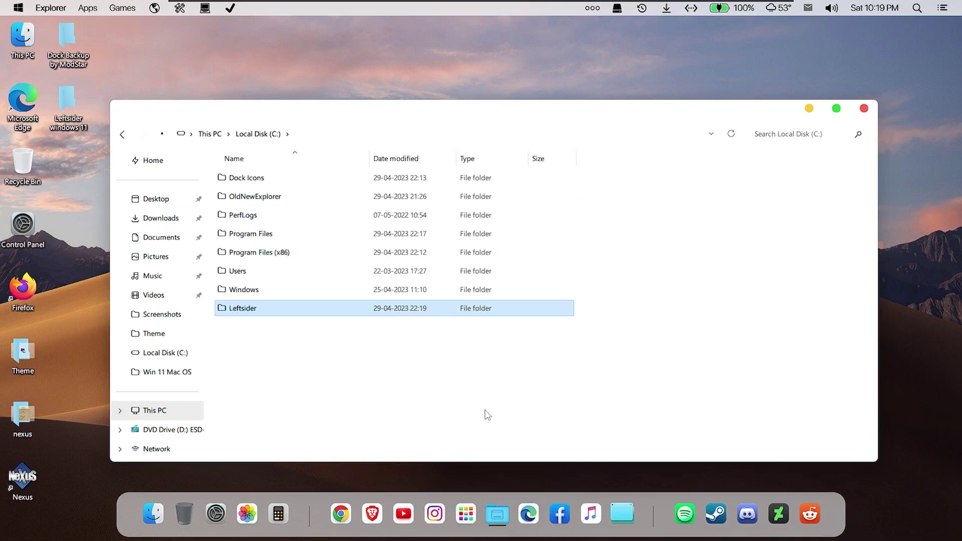
# - Copy the leftsider application from the Leftsider folder on Local Disk (C:)
pyautogui.doubleClick(253, 308)
pyautogui.rightClick(285, 196)
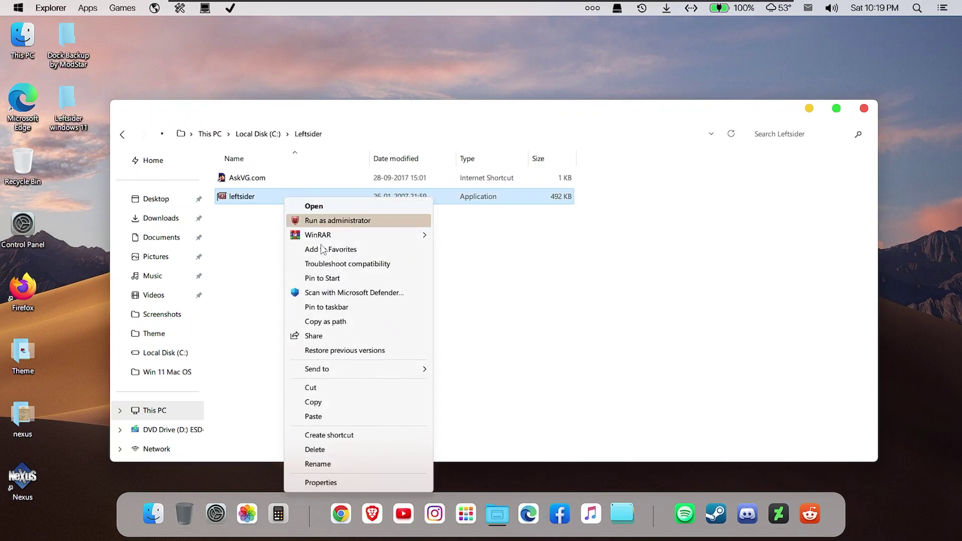
pyautogui.click(313, 403)
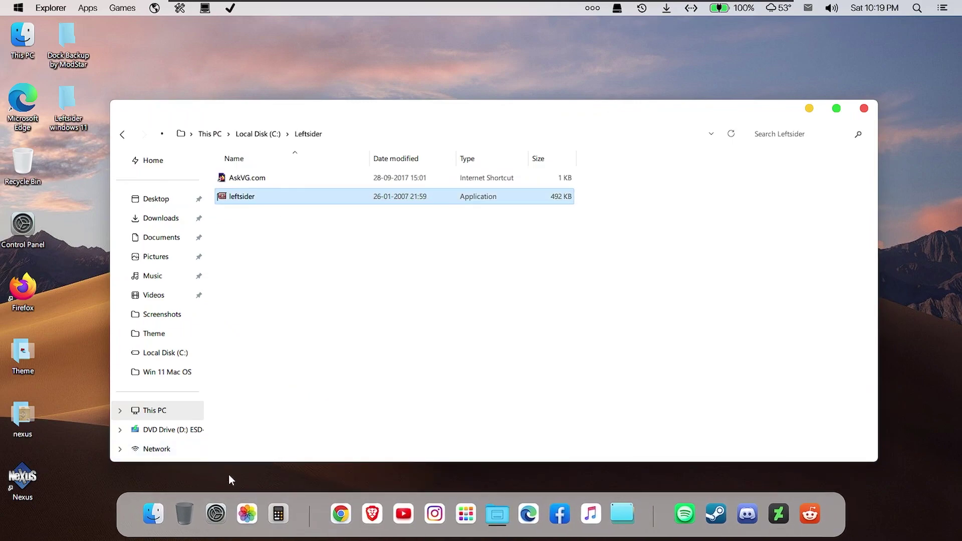
# - Open the Startup folder through the Run dialog with the command shell:startup
pyautogui.click(461, 516)
pyautogui.write('r')
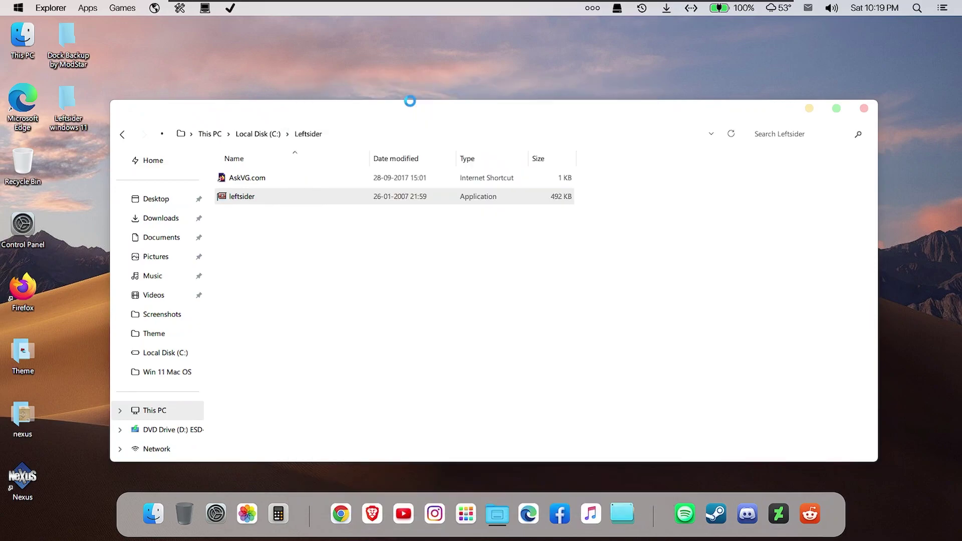
pyautogui.write('un')
pyautogui.click(333, 197)
pyautogui.write('shell:startup')
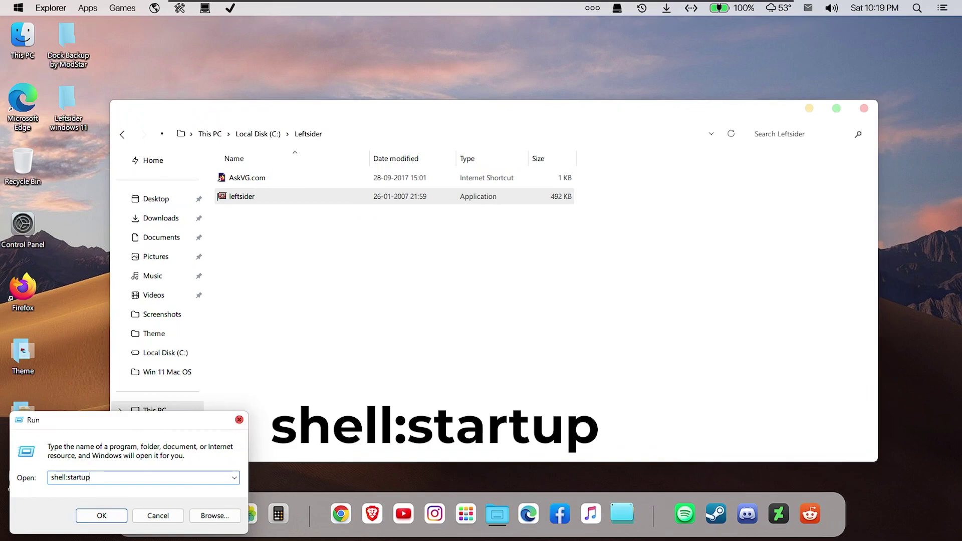
pyautogui.press('Return')
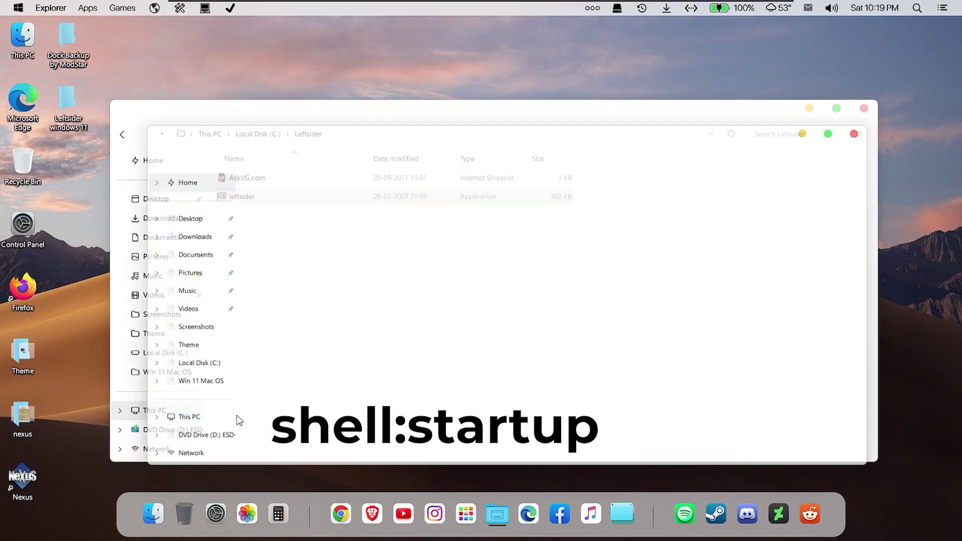
# - Put a copy of the leftsider application in the Startup folder and run it from there
pyautogui.rightClick(294, 197)
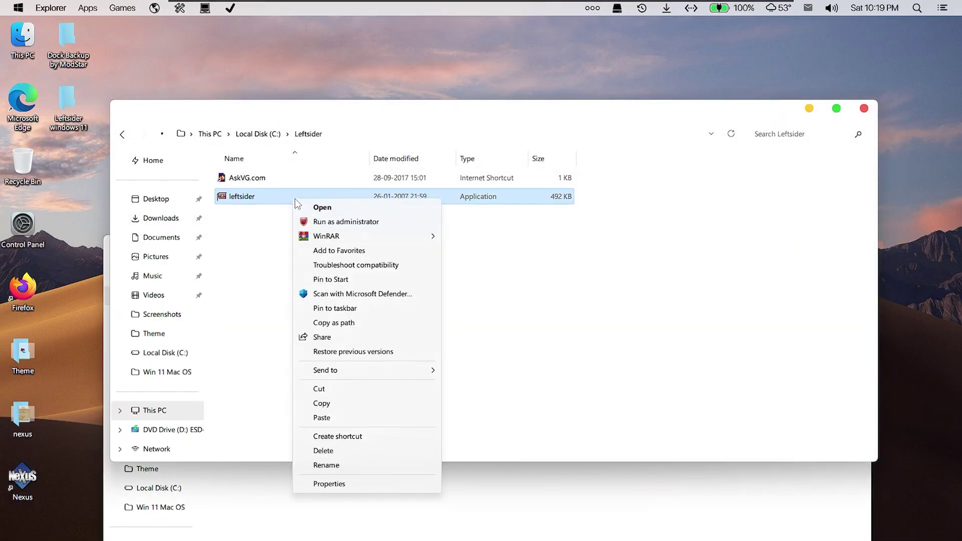
pyautogui.click(337, 411)
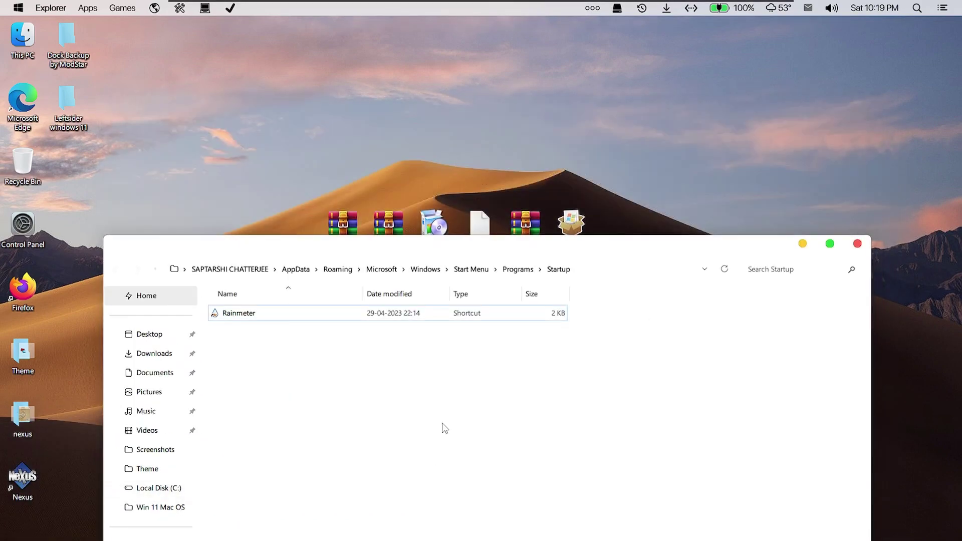
pyautogui.rightClick(445, 430)
pyautogui.click(458, 314)
pyautogui.moveTo(521, 243); pyautogui.dragTo(541, 76)
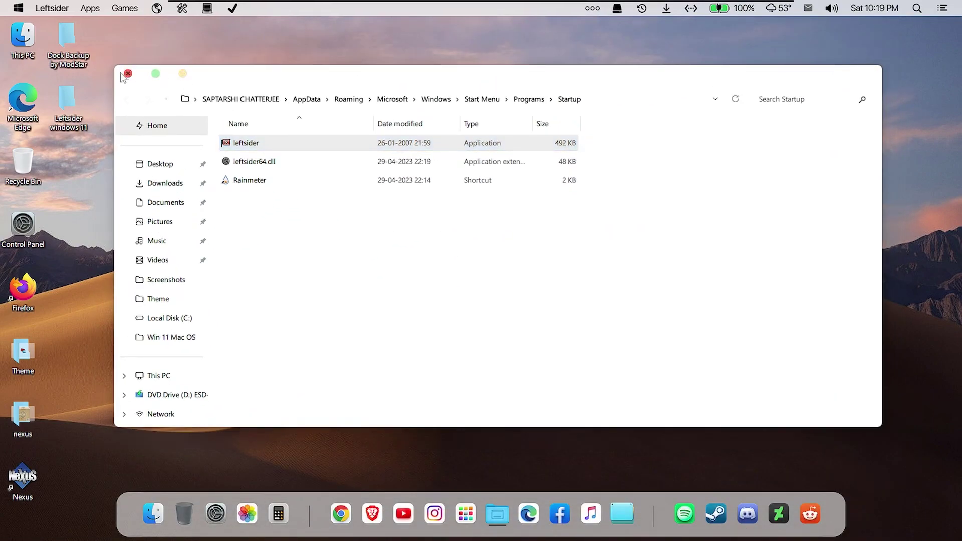
pyautogui.click(127, 73)
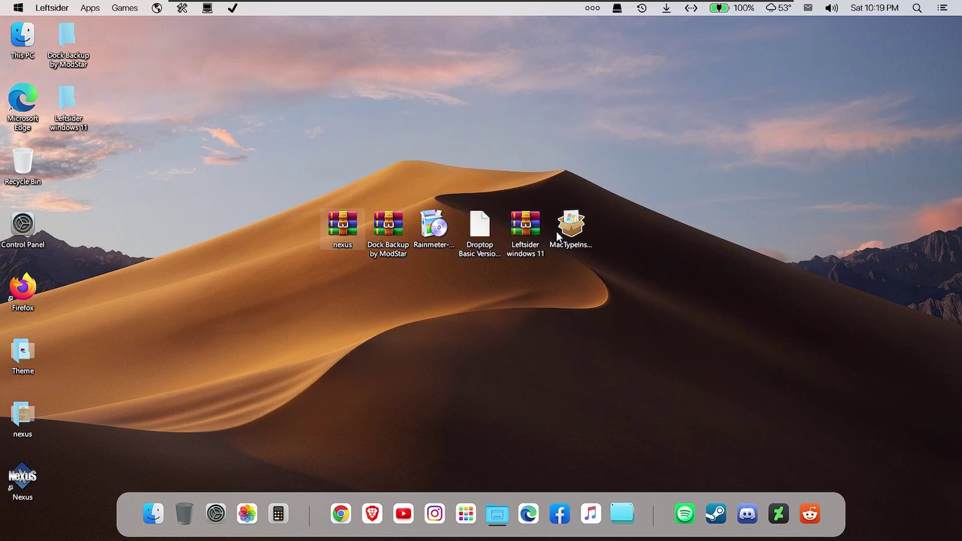
# - Set the Droptop home icon to the monochrome Apple logo
pyautogui.click(51, 8)
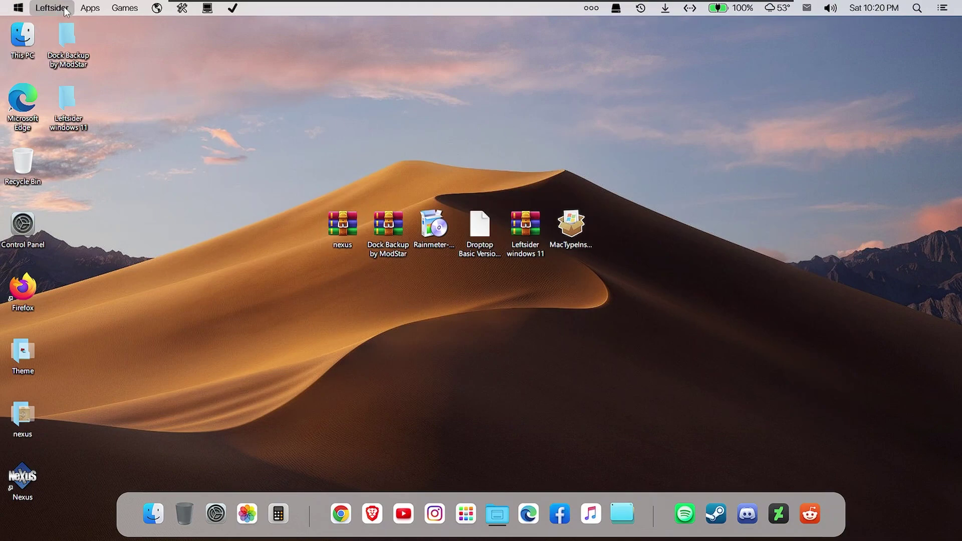
pyautogui.click(90, 7)
pyautogui.click(18, 8)
pyautogui.click(55, 30)
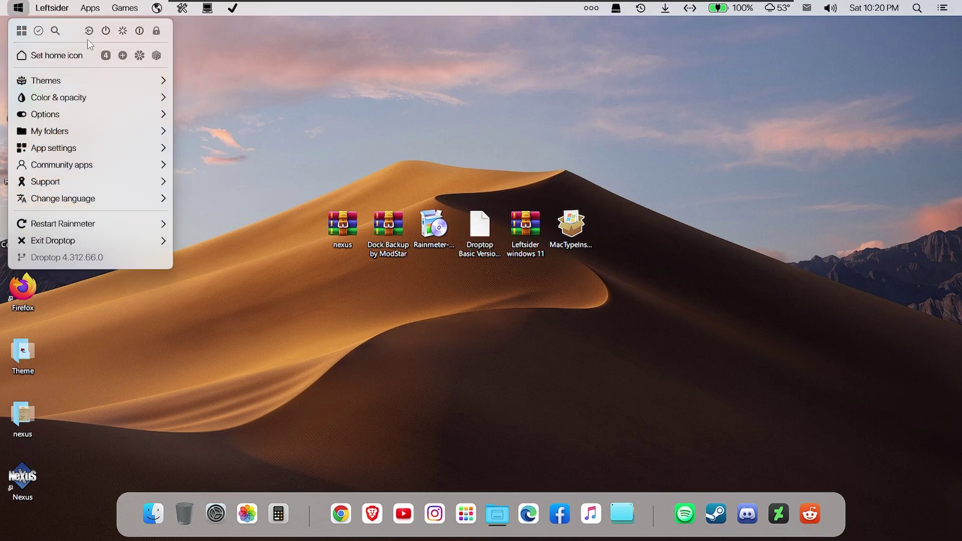
pyautogui.click(136, 81)
pyautogui.click(110, 113)
pyautogui.click(78, 56)
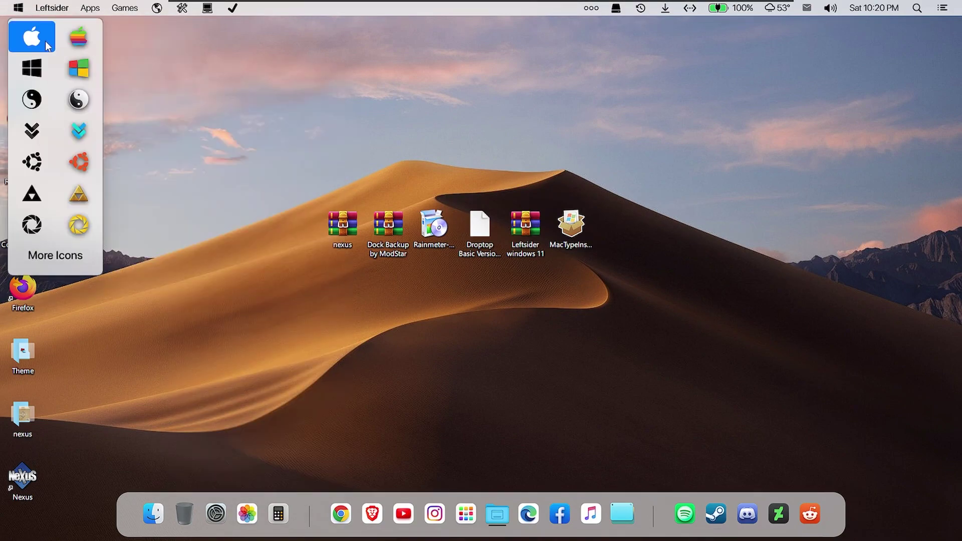
pyautogui.click(219, 78)
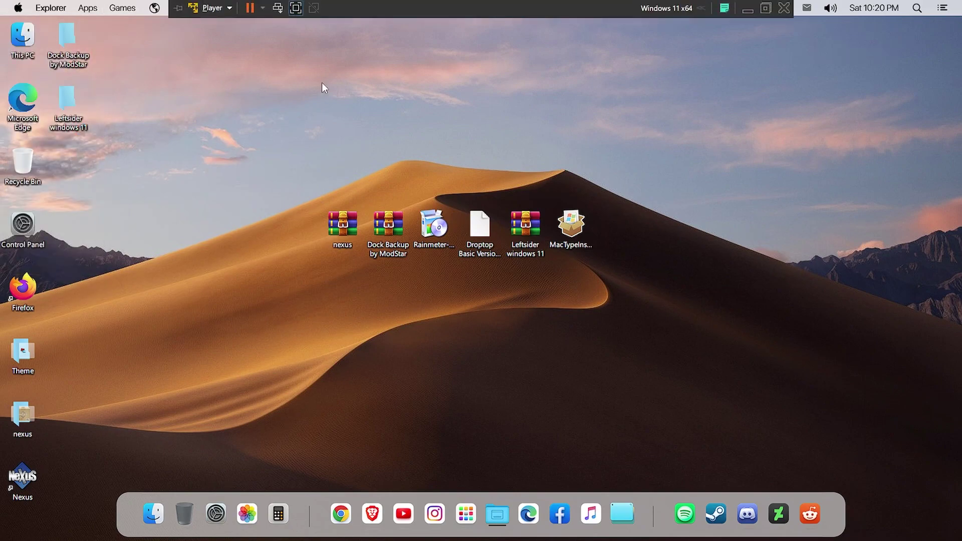
# - Refresh the desktop and look at Droptop's volume and media controls
pyautogui.rightClick(522, 120)
pyautogui.click(573, 159)
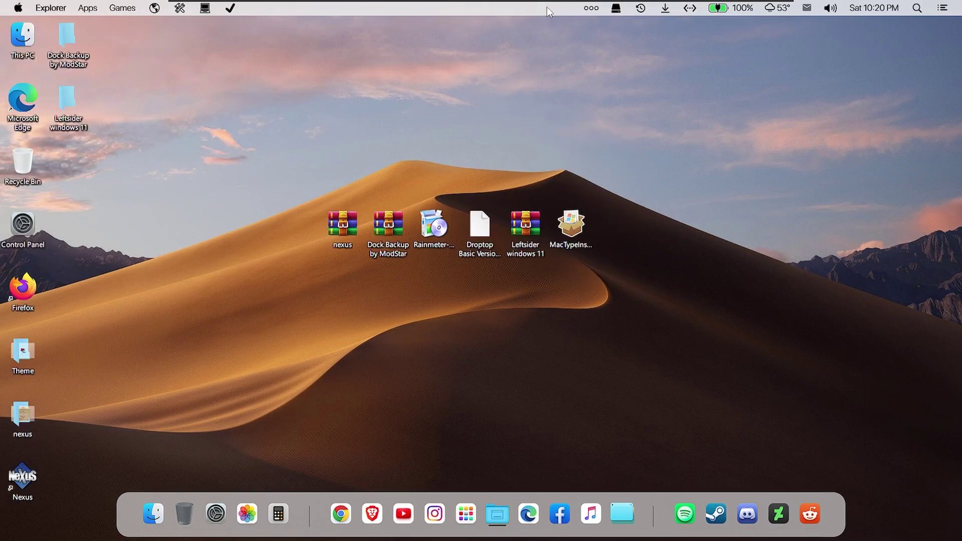
pyautogui.click(830, 8)
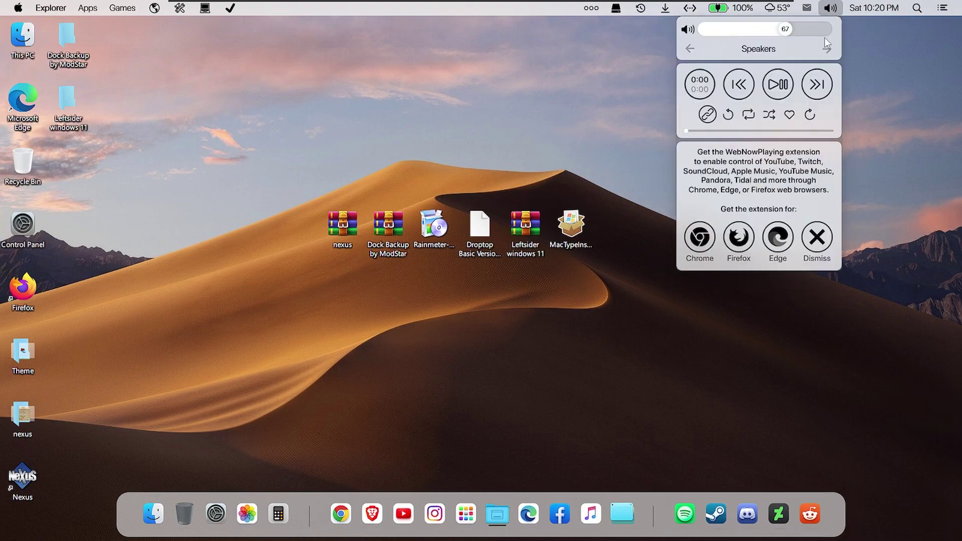
pyautogui.click(543, 96)
# - Hide the desktop icons
pyautogui.rightClick(531, 92)
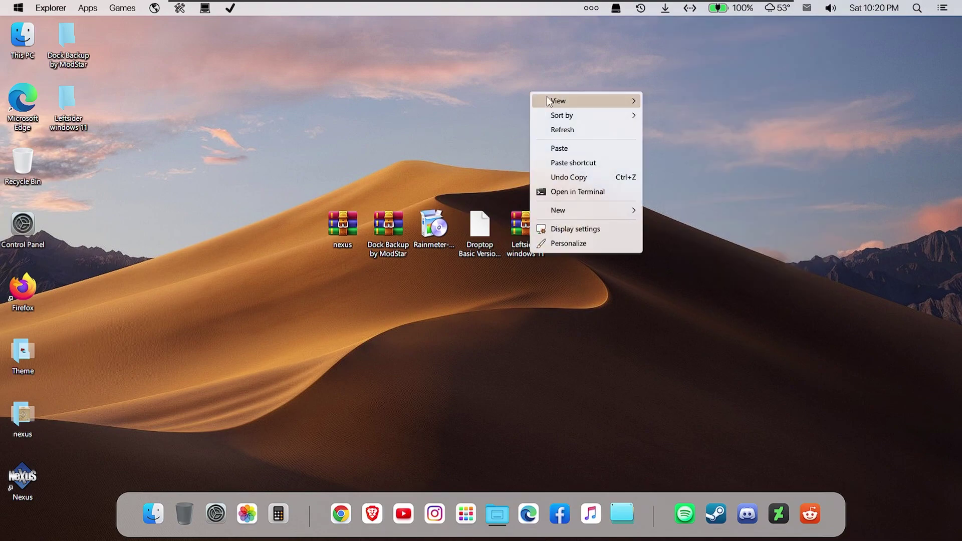
pyautogui.moveTo(553, 98)
pyautogui.click(710, 181)
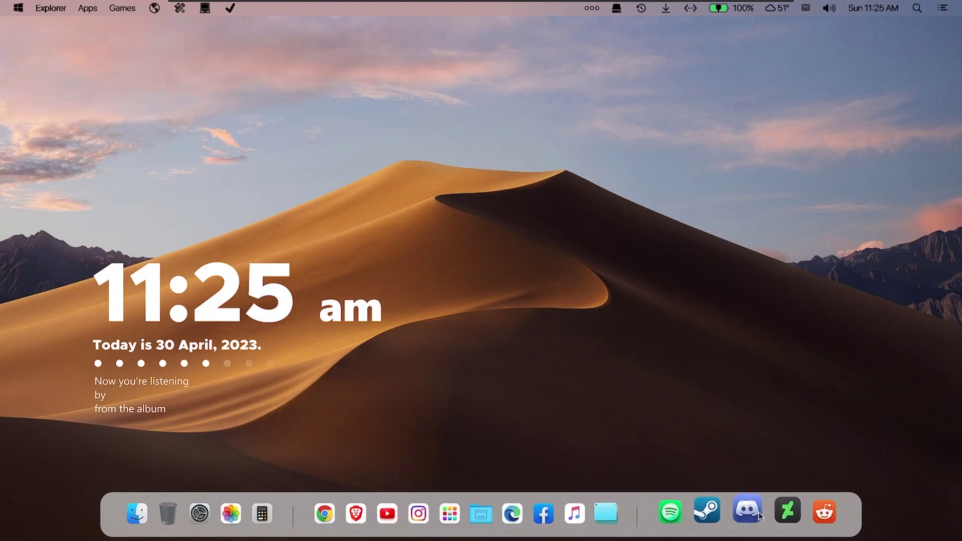
# - Try out the dock shortcuts by opening and closing This PC, Recycle Bin, Settings and File Explorer Home
pyautogui.click(154, 514)
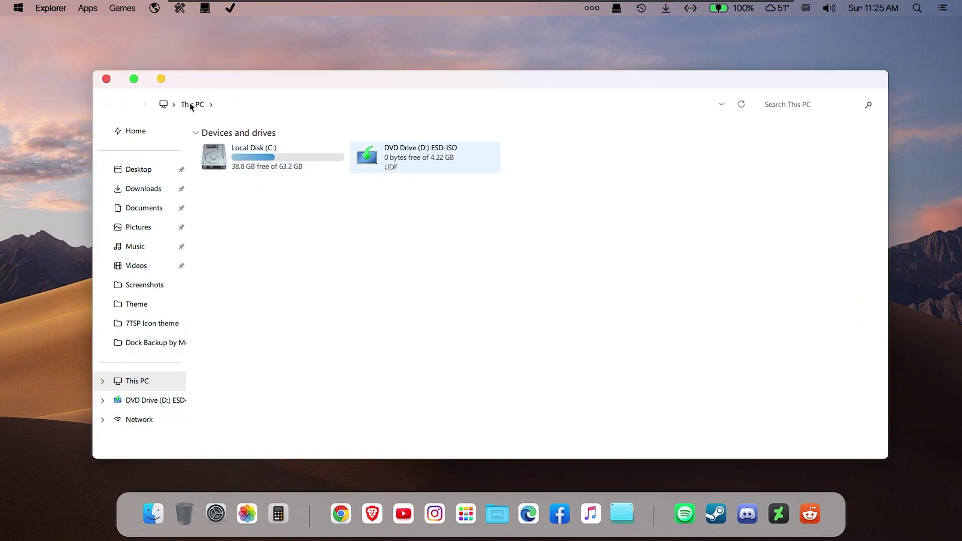
pyautogui.click(105, 79)
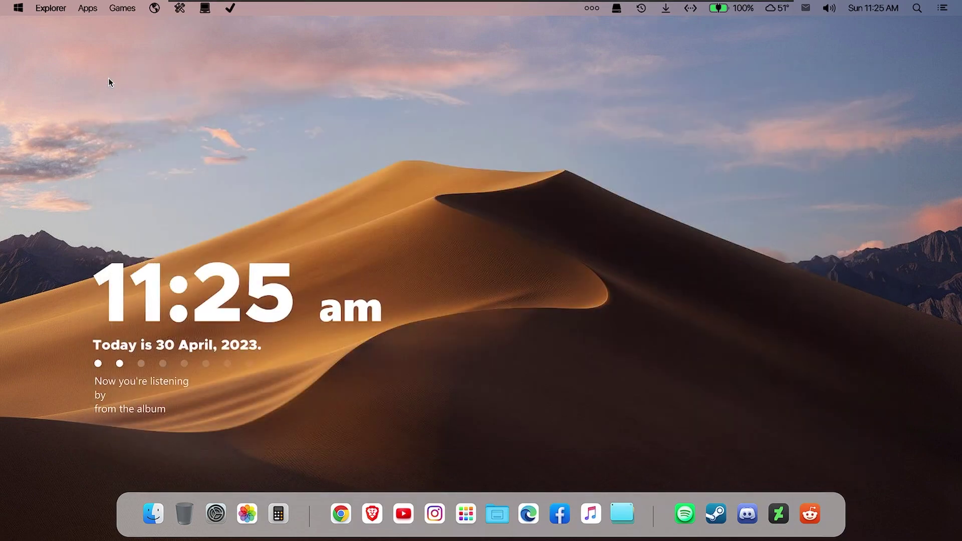
pyautogui.click(183, 510)
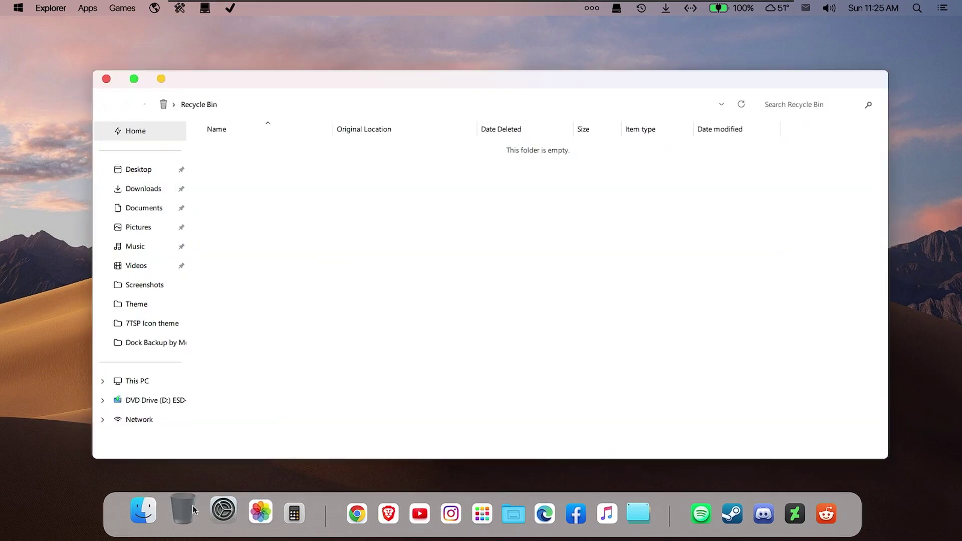
pyautogui.click(106, 78)
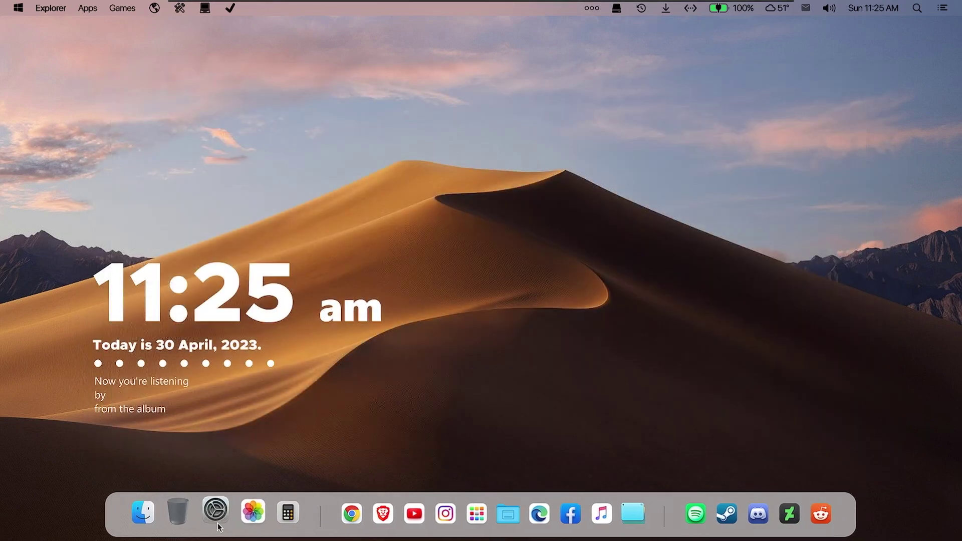
pyautogui.click(215, 514)
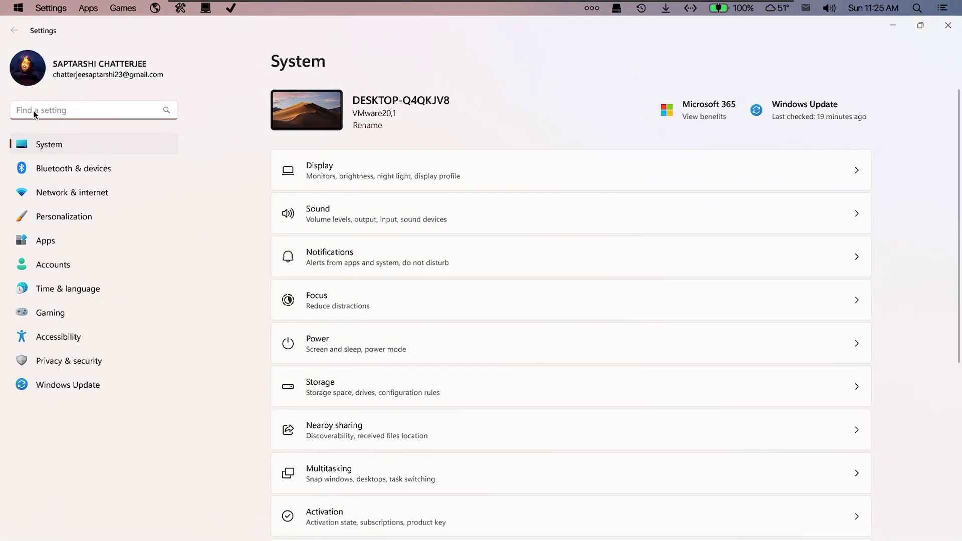
pyautogui.click(948, 26)
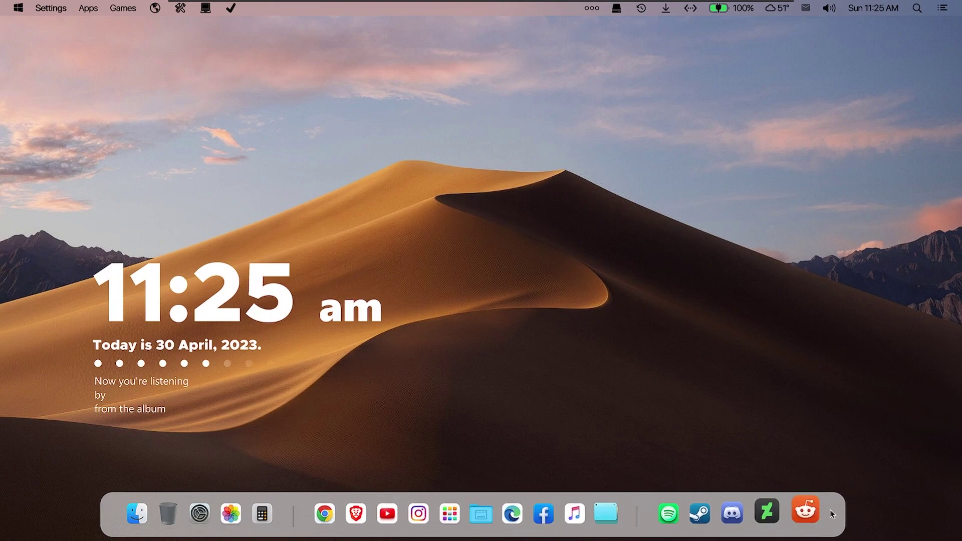
pyautogui.click(499, 511)
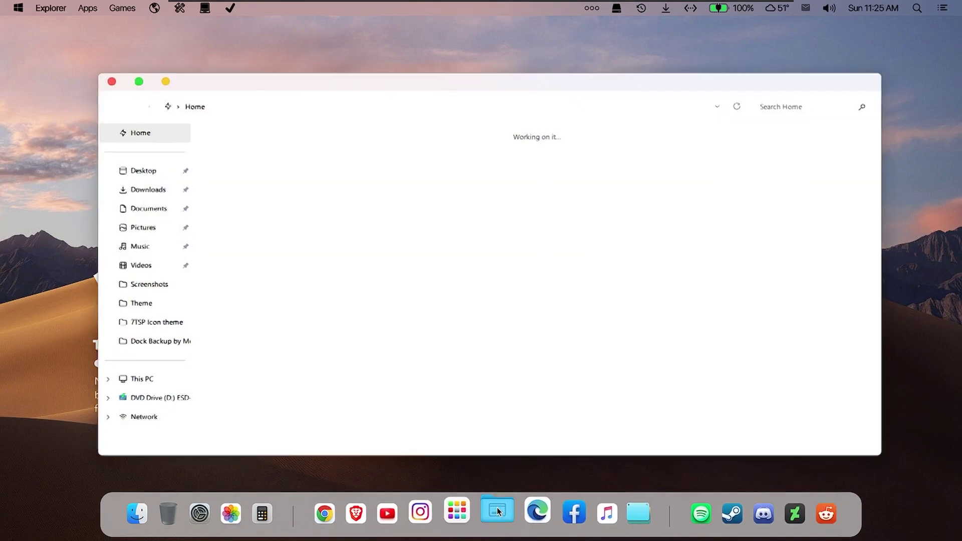
pyautogui.click(110, 80)
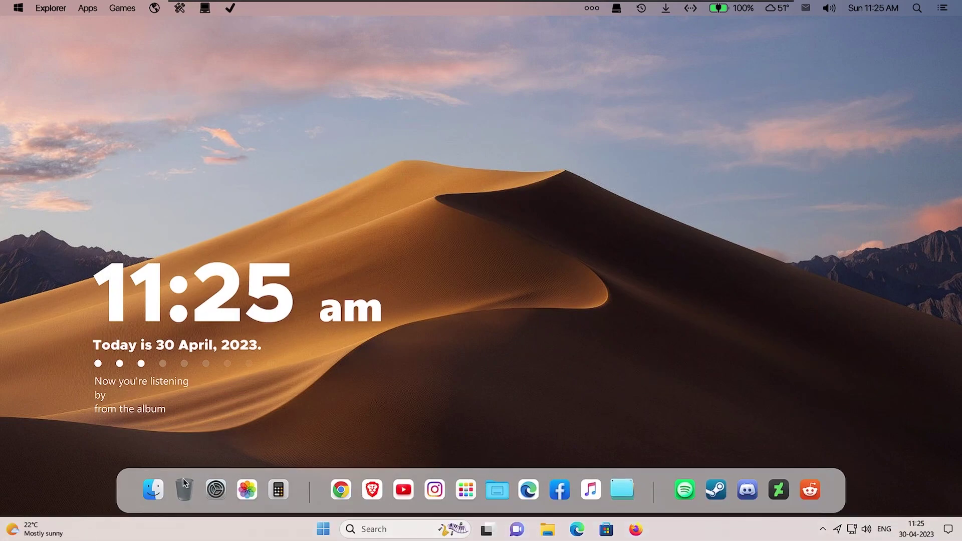
pyautogui.click(624, 488)
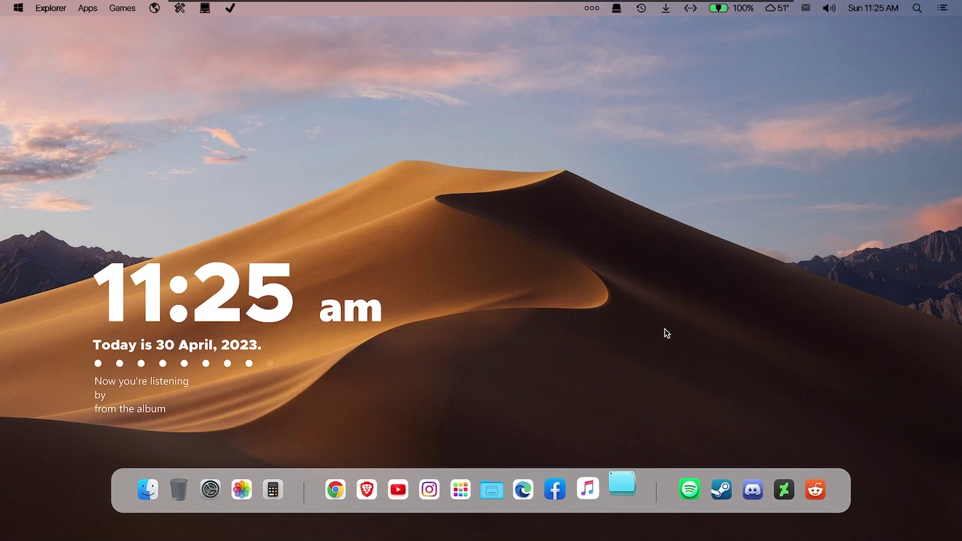
# - Look through the Droptop bar's home, Apps and custom shortcut lists
pyautogui.click(14, 8)
pyautogui.moveTo(52, 8)
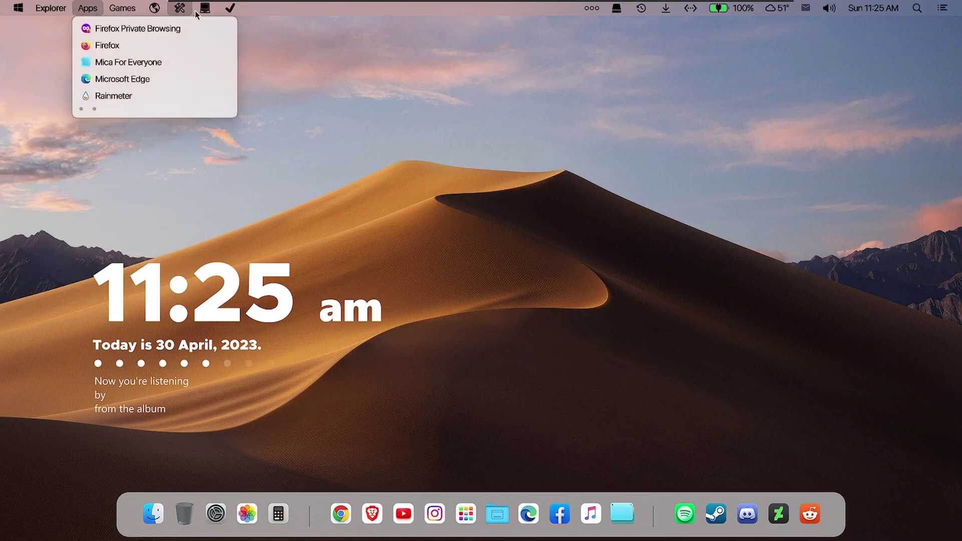
pyautogui.click(238, 14)
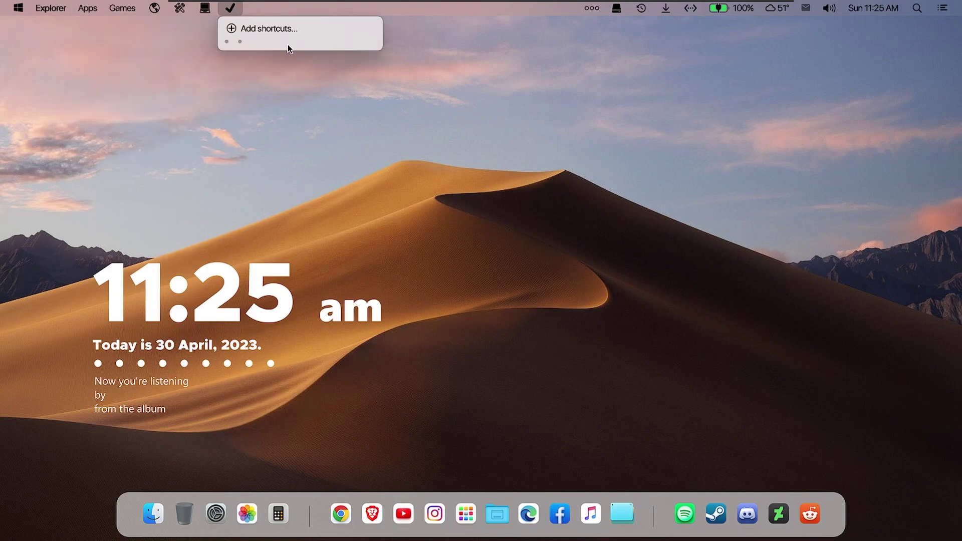
# - Look through the Droptop bar's drive, downloads, weather and volume controls, and the notifications and calendar panel, in the light setup
pyautogui.click(615, 9)
pyautogui.click(615, 9)
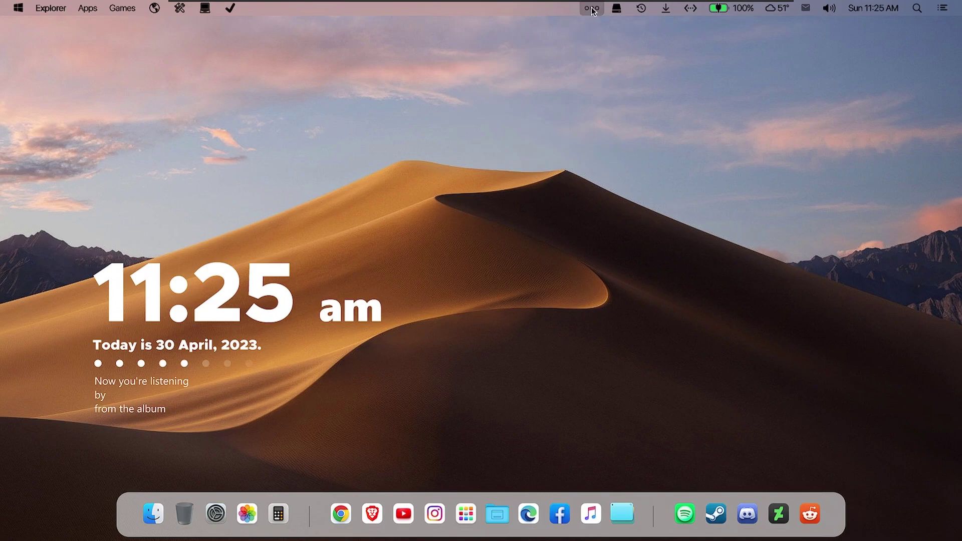
pyautogui.click(666, 9)
pyautogui.click(776, 8)
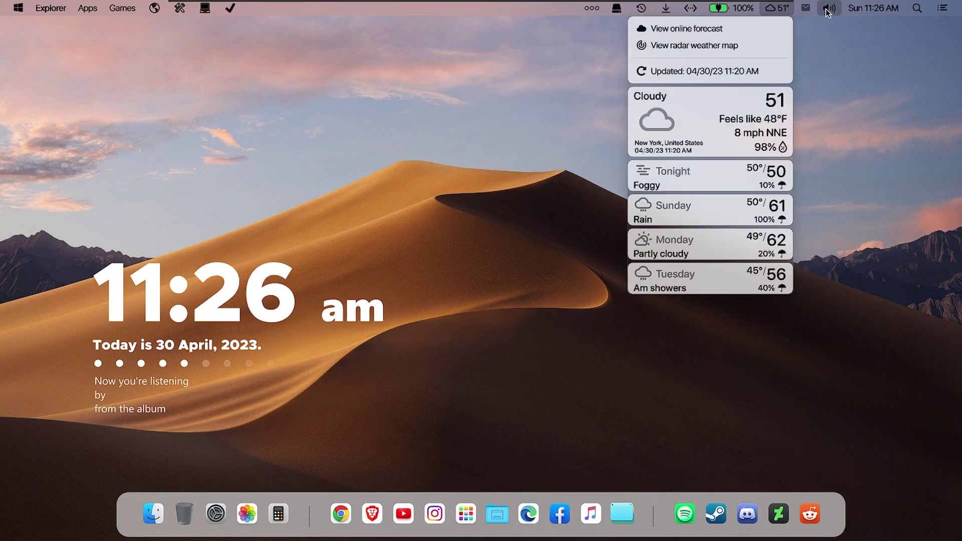
pyautogui.click(830, 9)
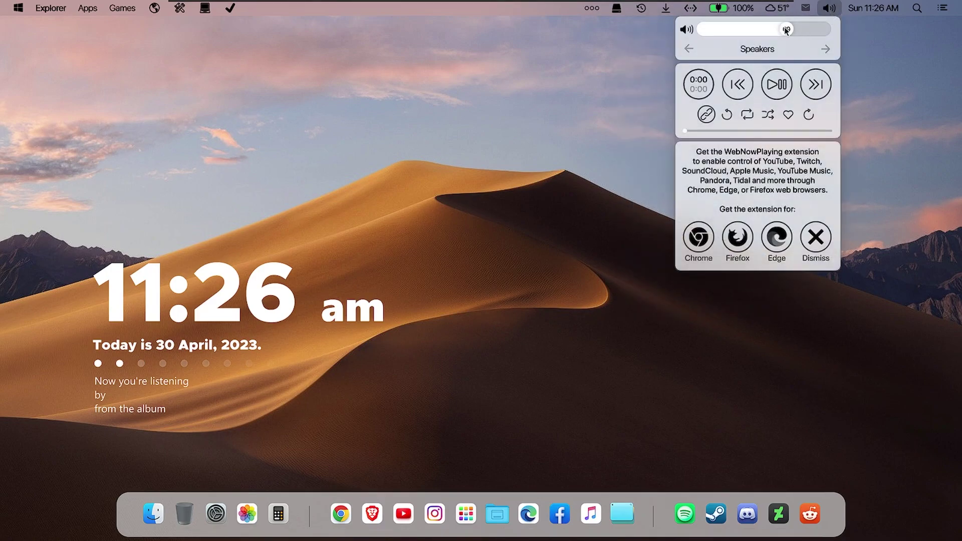
pyautogui.click(833, 9)
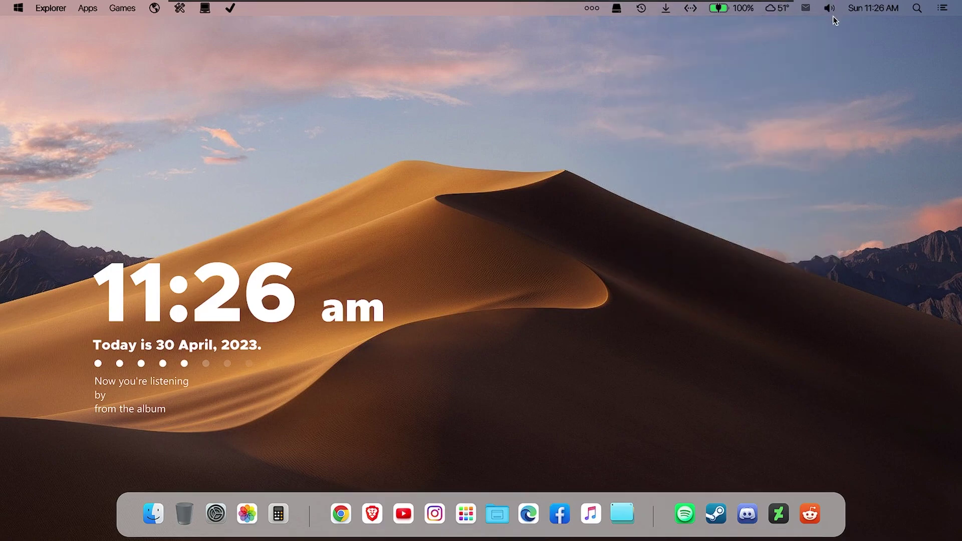
pyautogui.click(942, 9)
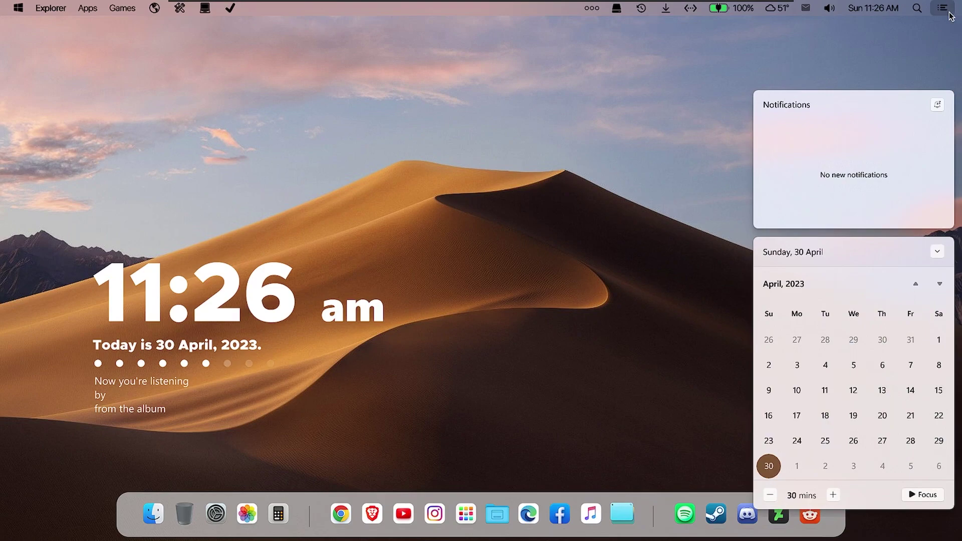
pyautogui.click(918, 297)
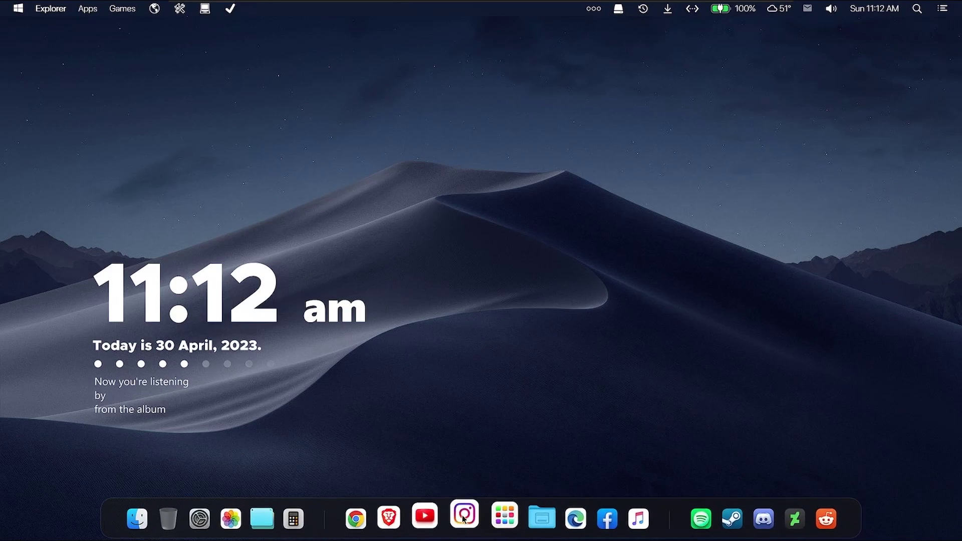
# - Open This PC from the dark dock, browse into Local Disk (C:) and back, and close the window
pyautogui.click(152, 516)
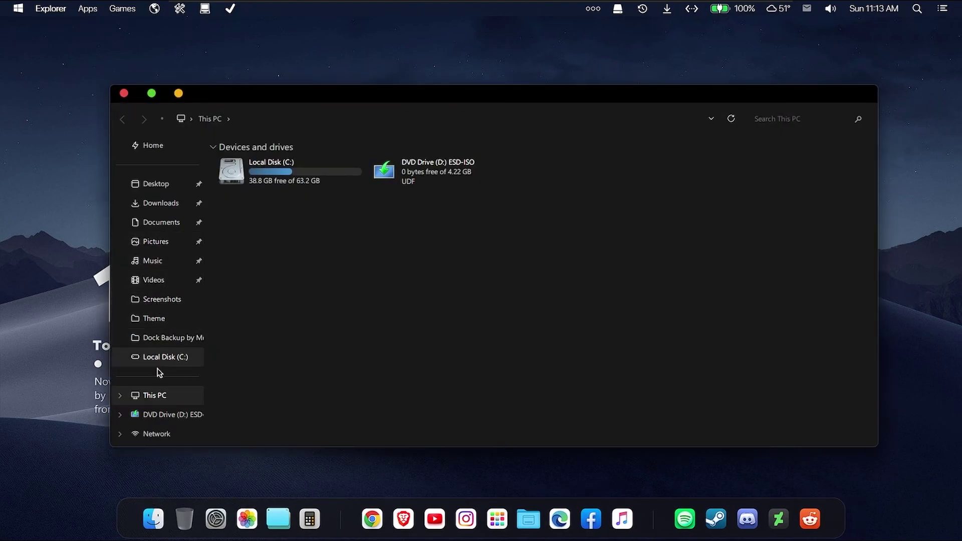
pyautogui.doubleClick(272, 164)
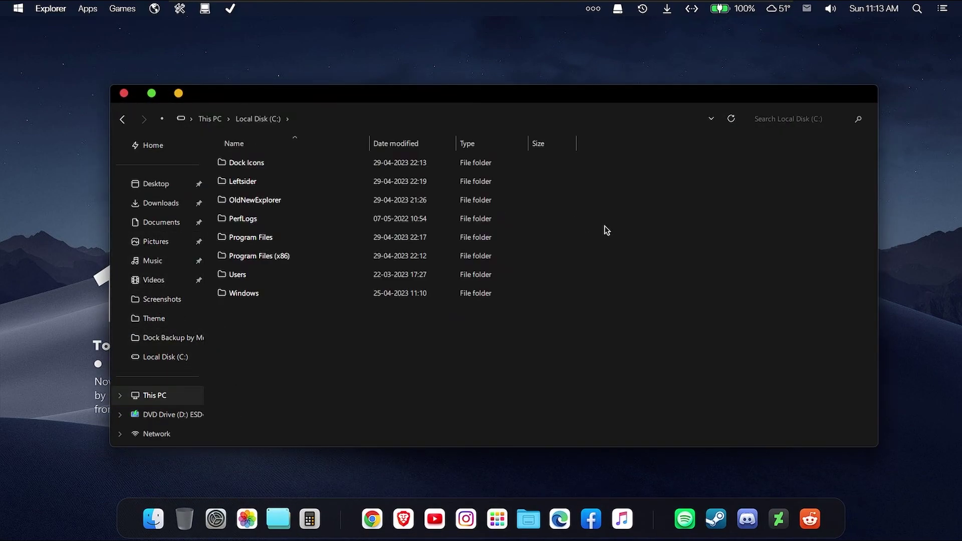
pyautogui.hotkey('alt', 'Left')
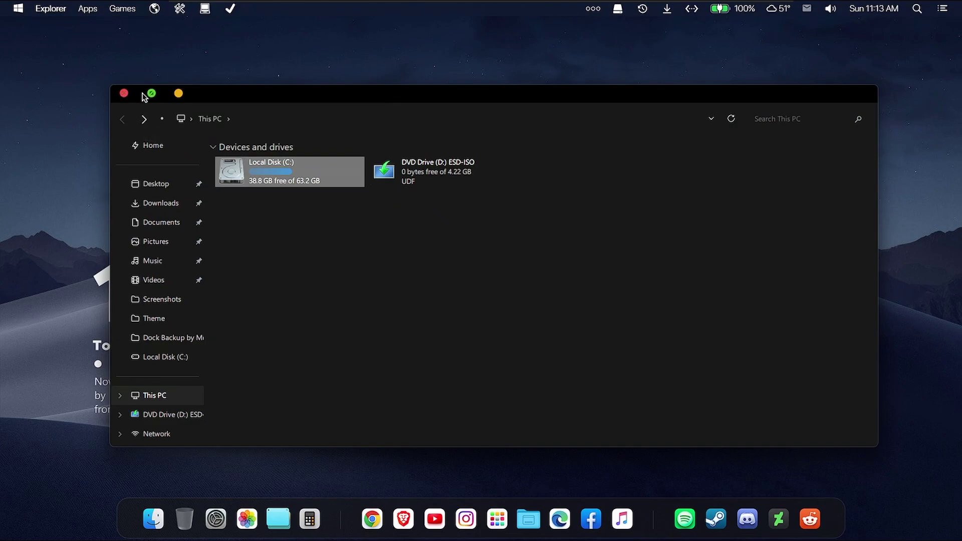
pyautogui.click(124, 94)
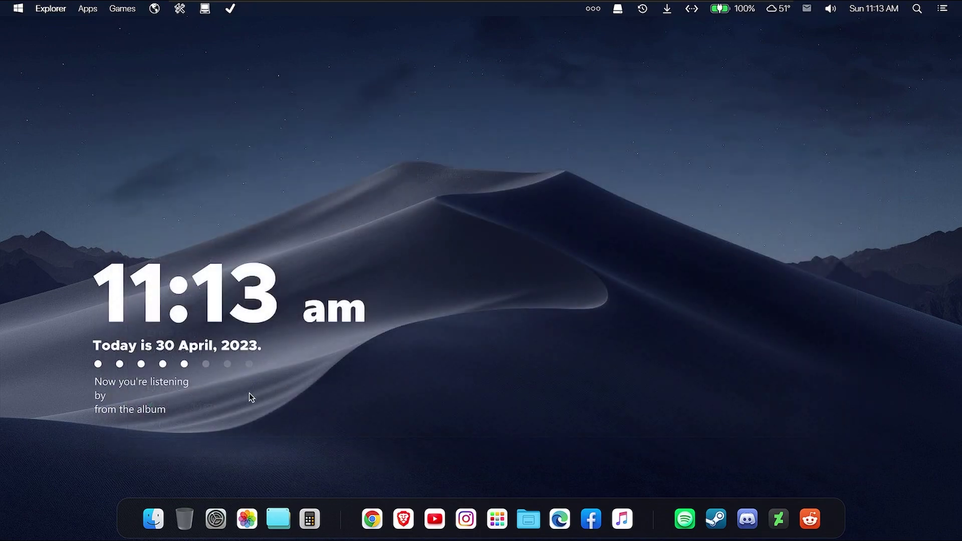
# - Open and close the Recycle Bin and Settings from the dark dock
pyautogui.click(183, 519)
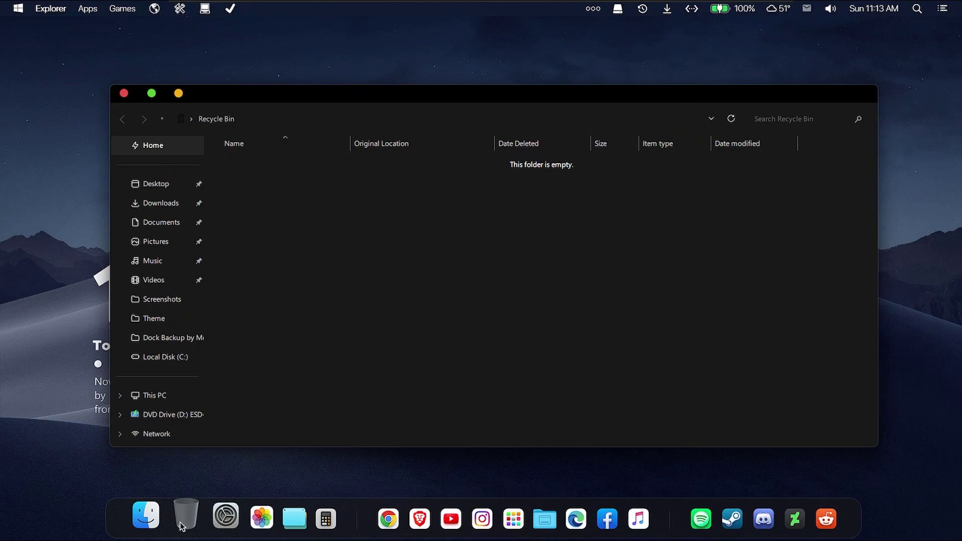
pyautogui.click(124, 93)
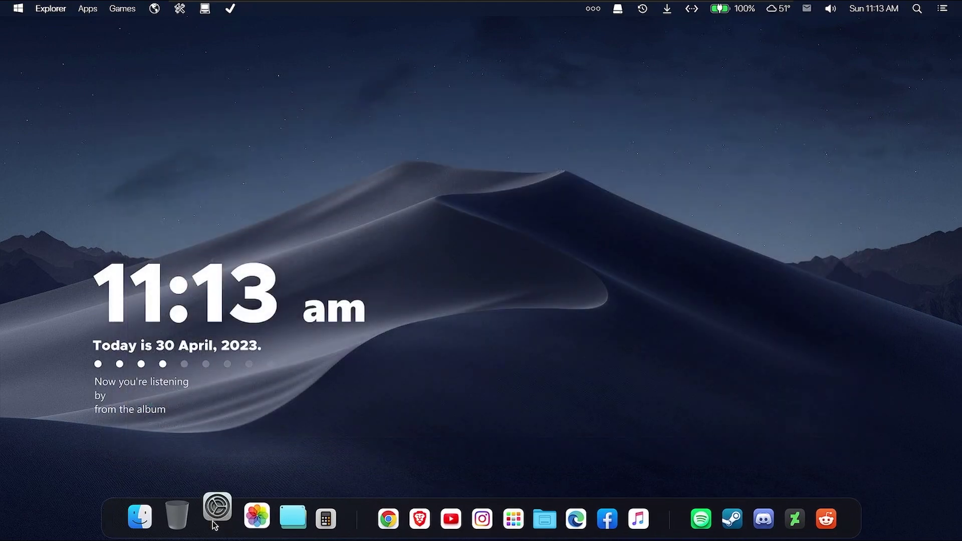
pyautogui.click(216, 521)
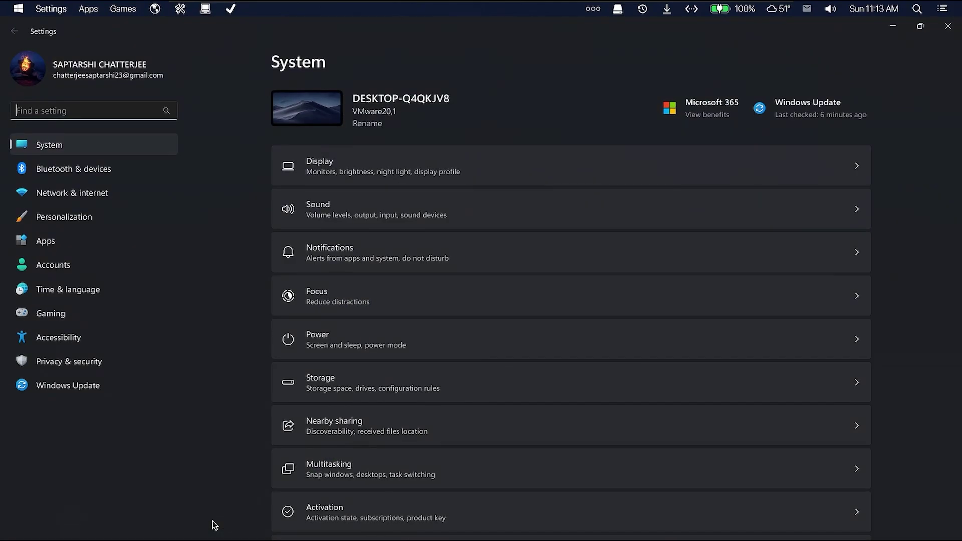
pyautogui.click(948, 26)
# - Check the dark Start menu, and open and close File Explorer Home from the dock
pyautogui.moveTo(285, 536)
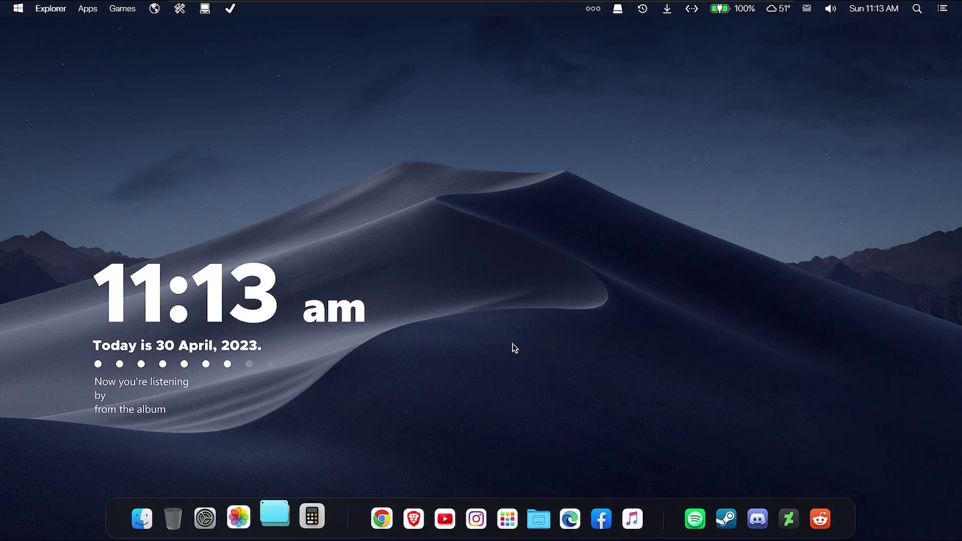
pyautogui.press('super')
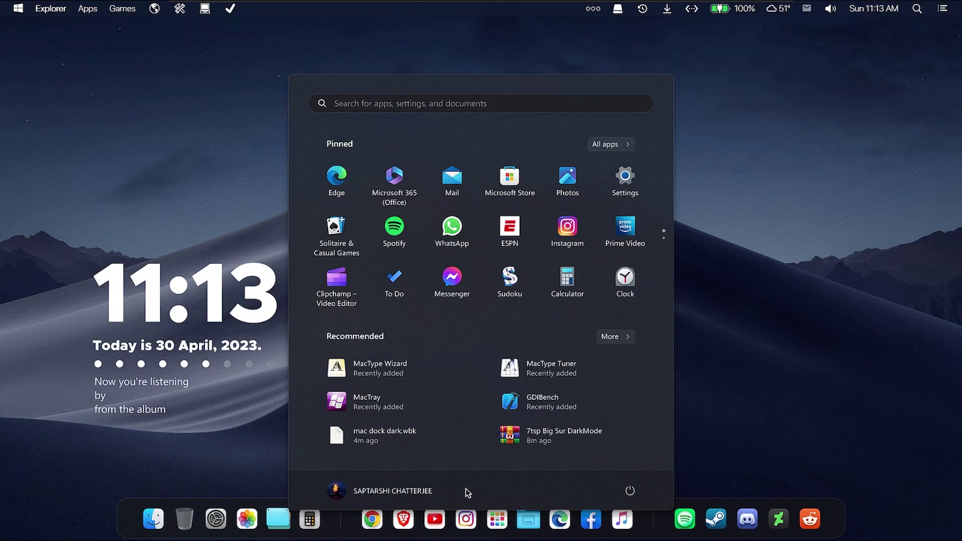
pyautogui.press('super')
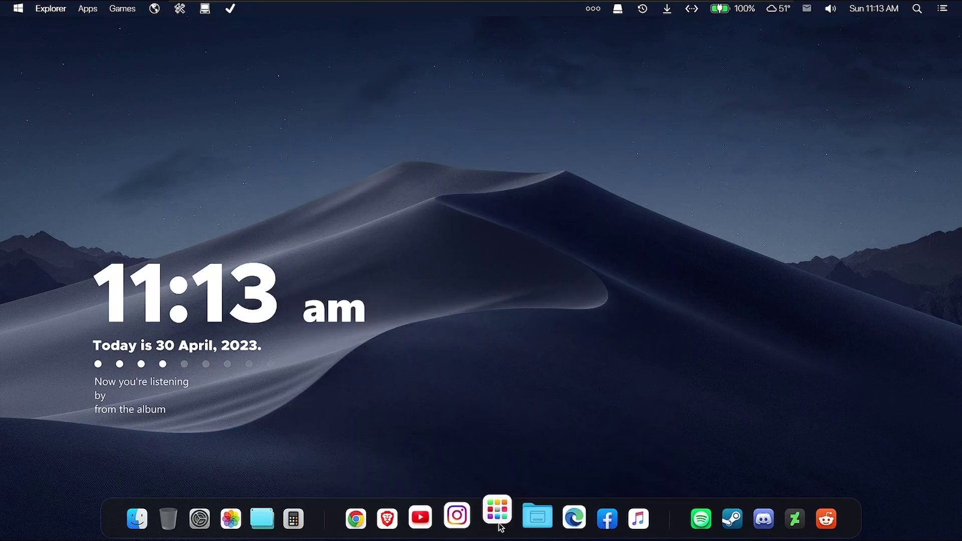
pyautogui.click(532, 523)
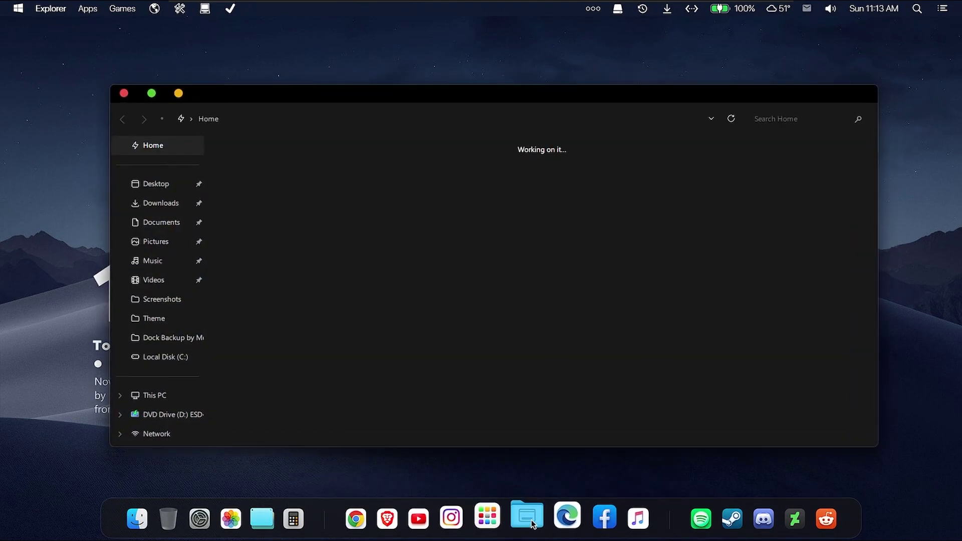
pyautogui.click(124, 93)
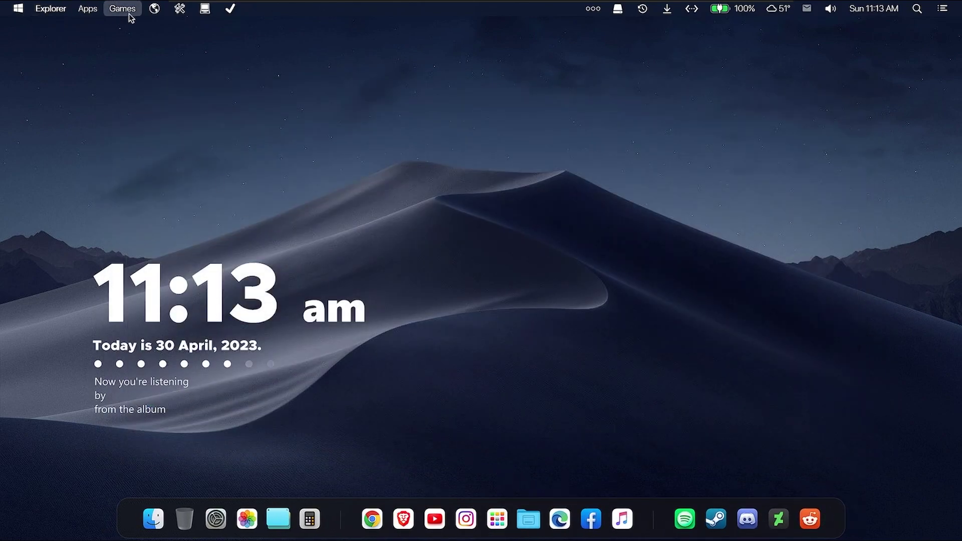
# - Look through the dark Droptop bar's volume, battery, downloads and recent files lists and the notifications panel
pyautogui.click(830, 9)
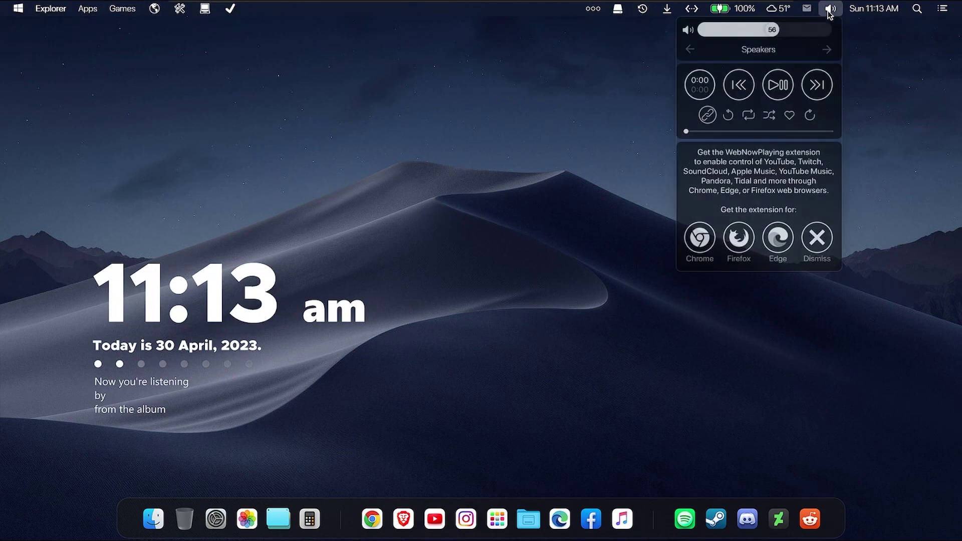
pyautogui.click(737, 13)
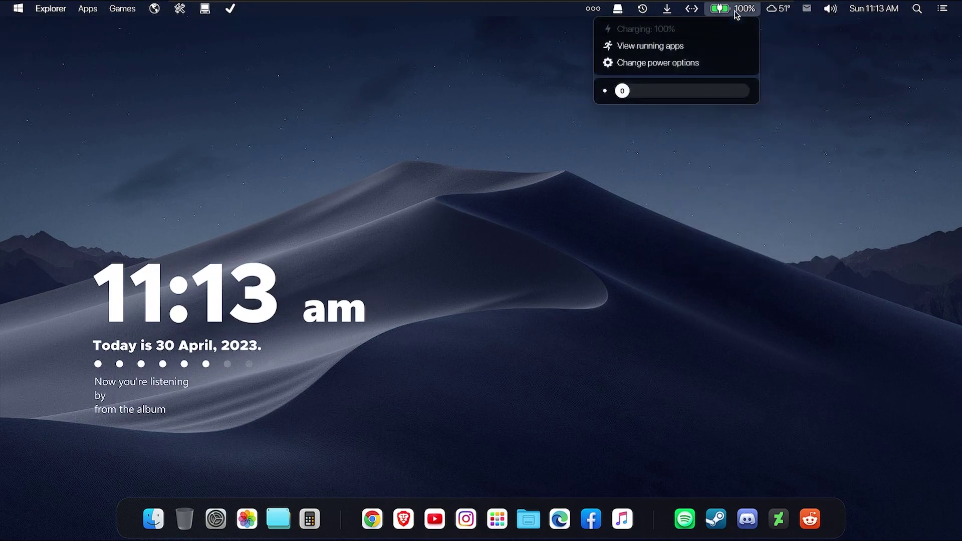
pyautogui.click(667, 9)
pyautogui.click(667, 8)
pyautogui.click(667, 8)
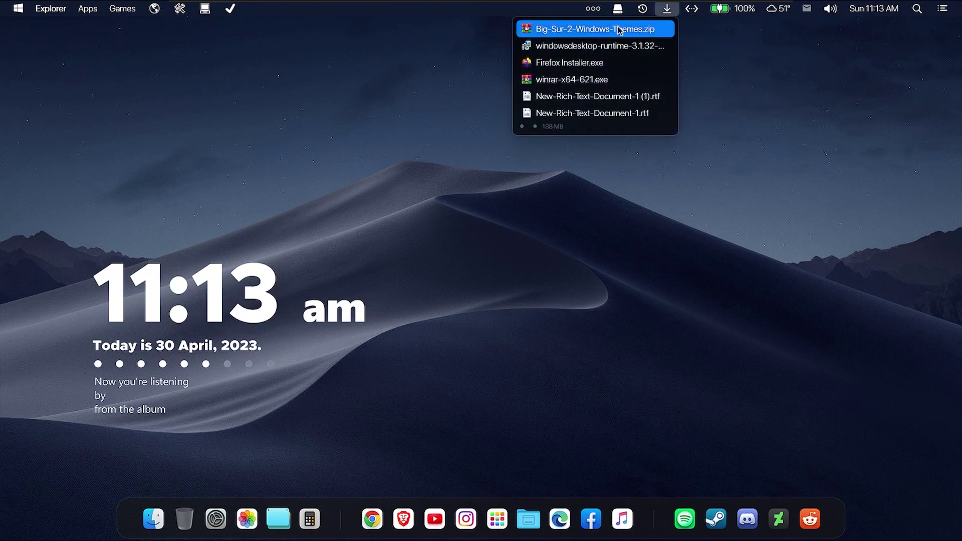
pyautogui.click(631, 154)
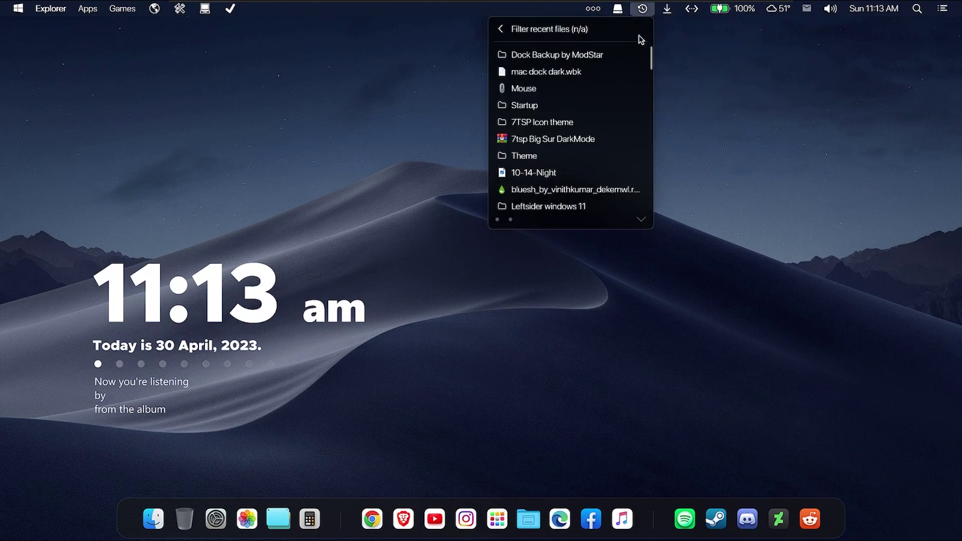
pyautogui.click(942, 9)
pyautogui.click(943, 9)
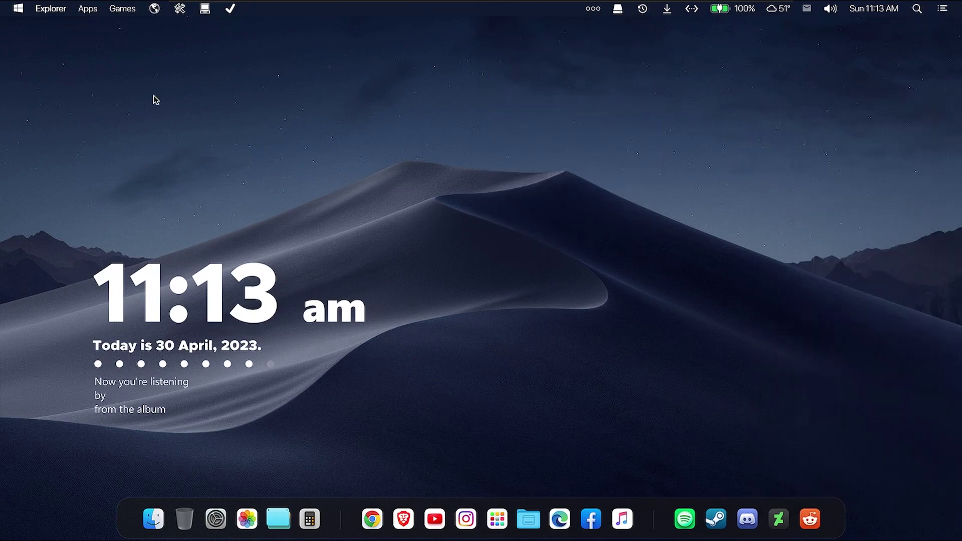
# - View the dark Droptop bar's home options and its custom shortcut lists
pyautogui.click(18, 9)
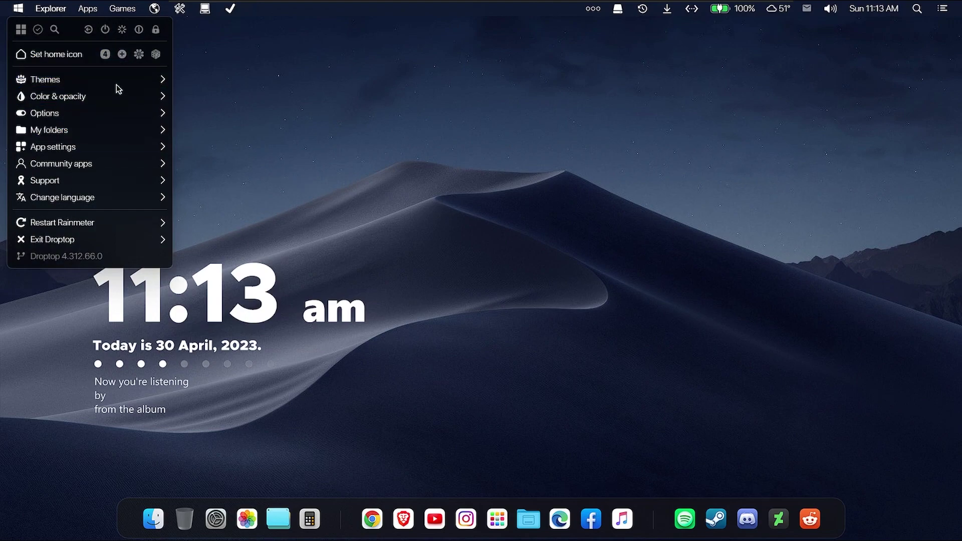
pyautogui.click(23, 10)
pyautogui.click(232, 12)
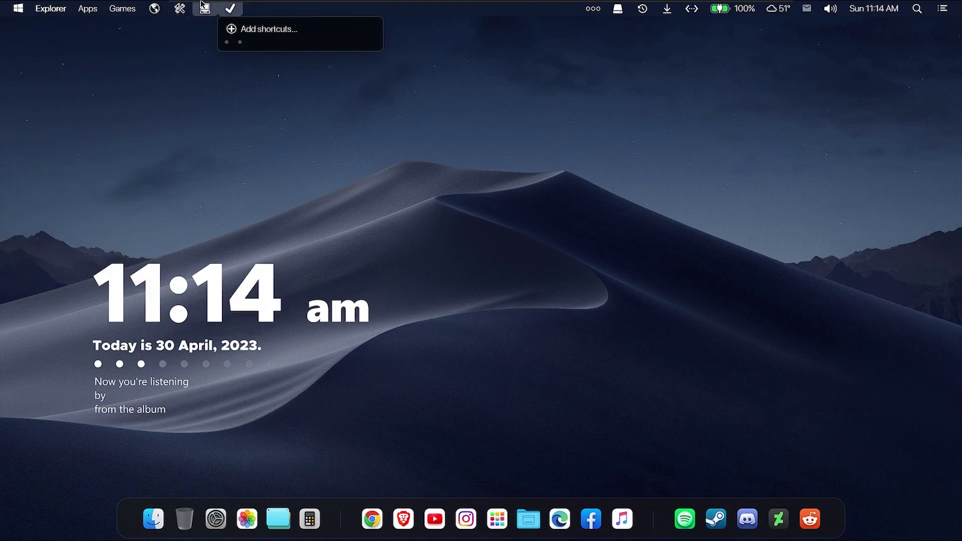
pyautogui.click(195, 22)
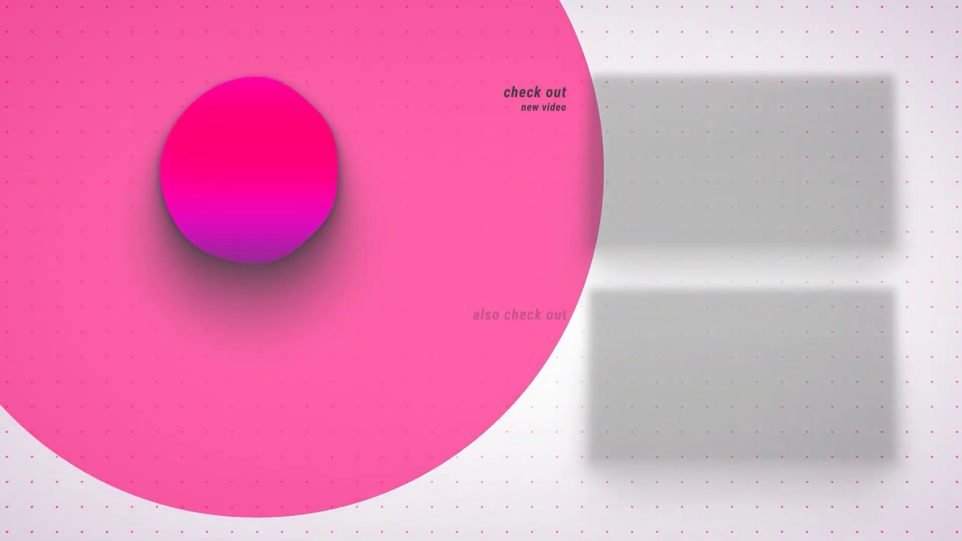